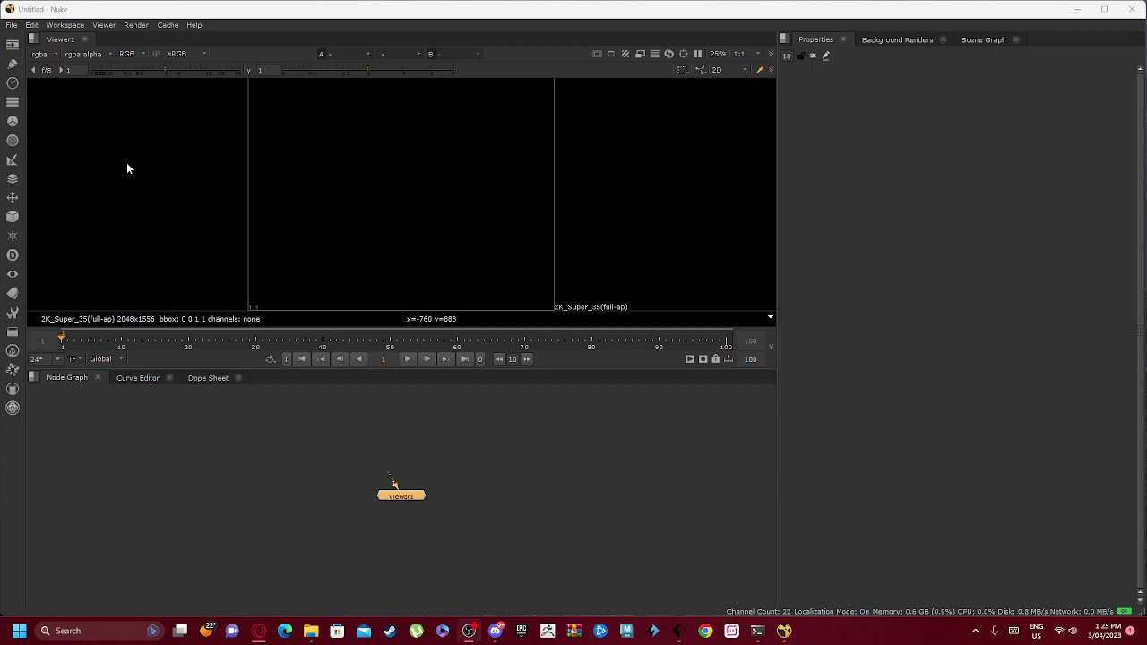
# Step: Reopen the recent Module-7 keying comp
pyautogui.click(11, 25)
pyautogui.moveTo(91, 61)
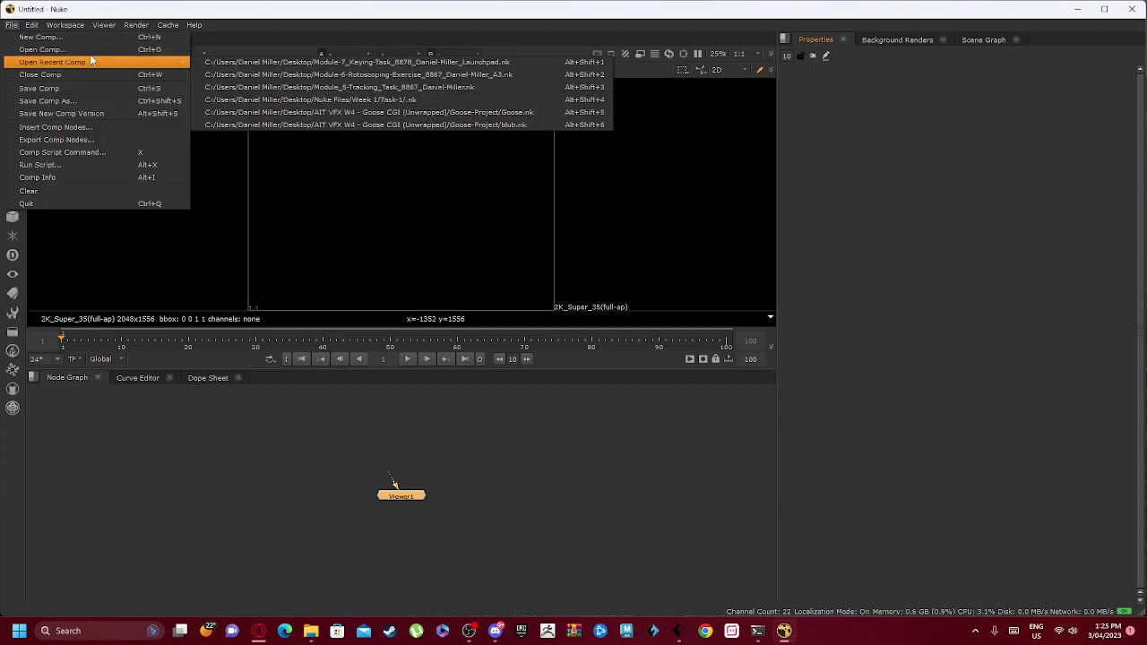
pyautogui.click(295, 61)
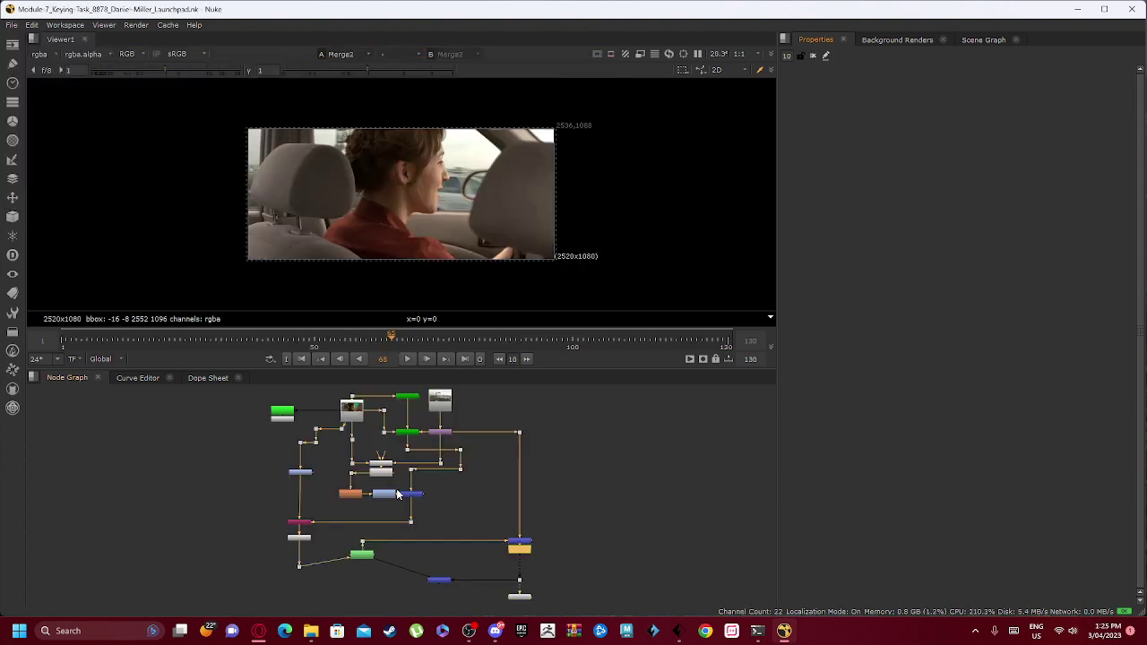
# Step: Deselect all nodes, inspect the node tree, and select the Read2 green-screen plate
pyautogui.click(633, 479)
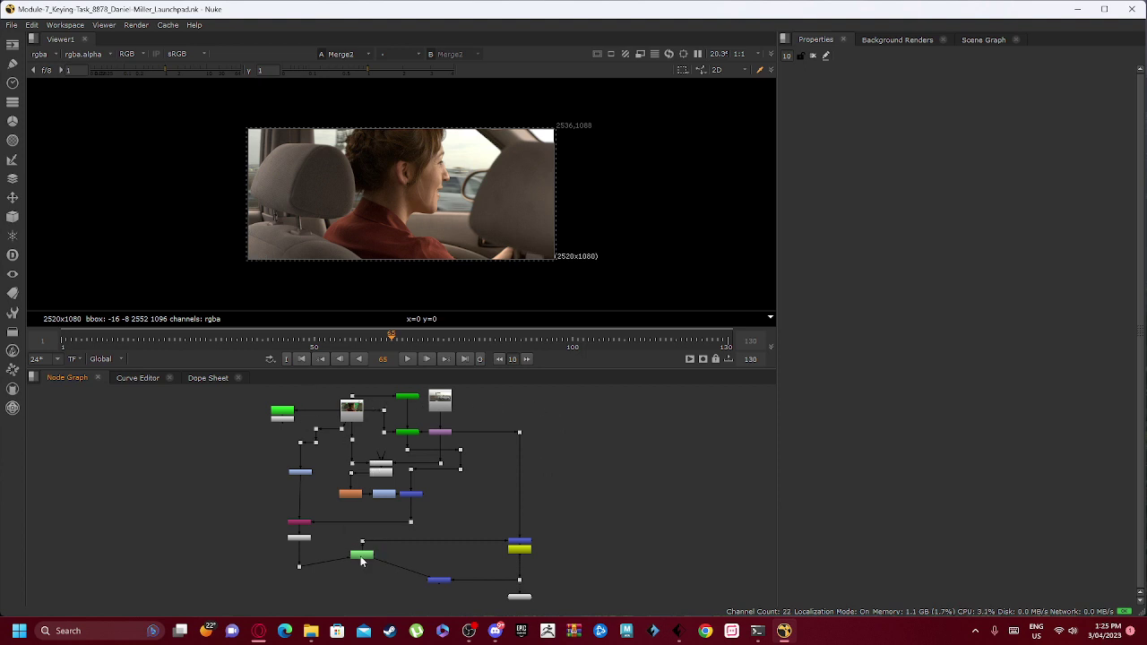
pyautogui.scroll(5, 424, 440)
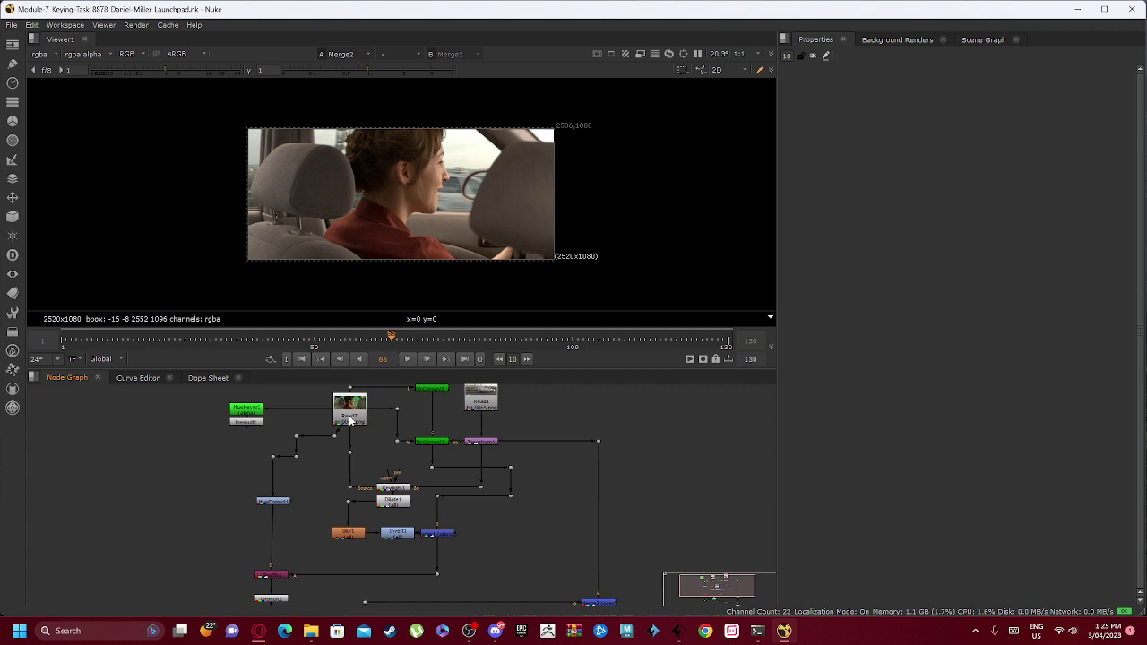
pyautogui.scroll(-2, 400, 482)
pyautogui.moveTo(420, 514); pyautogui.dragTo(458, 432, button='middle')
pyautogui.scroll(3, 487, 554)
pyautogui.scroll(-4, 428, 504)
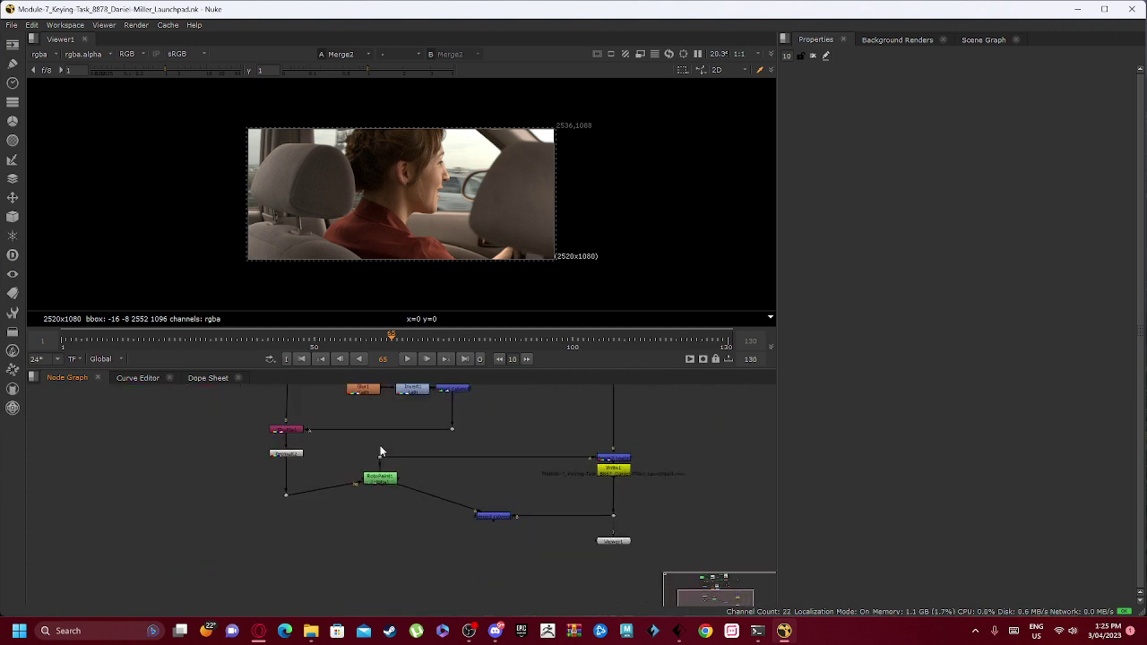
pyautogui.scroll(3, 425, 518)
pyautogui.scroll(3, 426, 518)
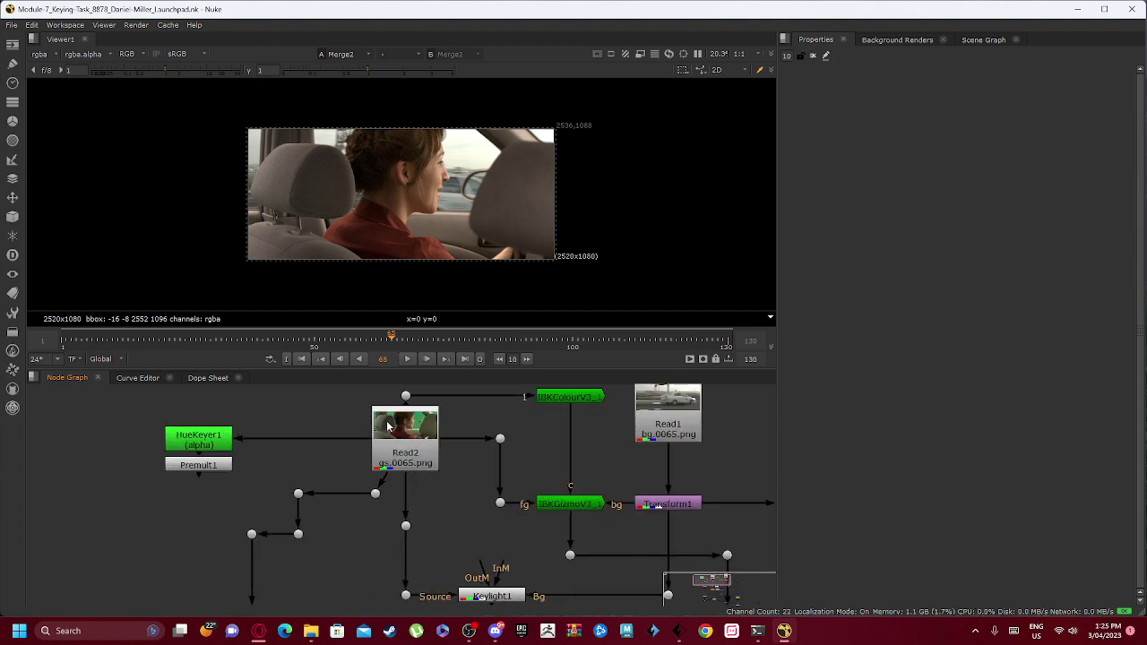
pyautogui.click(409, 439)
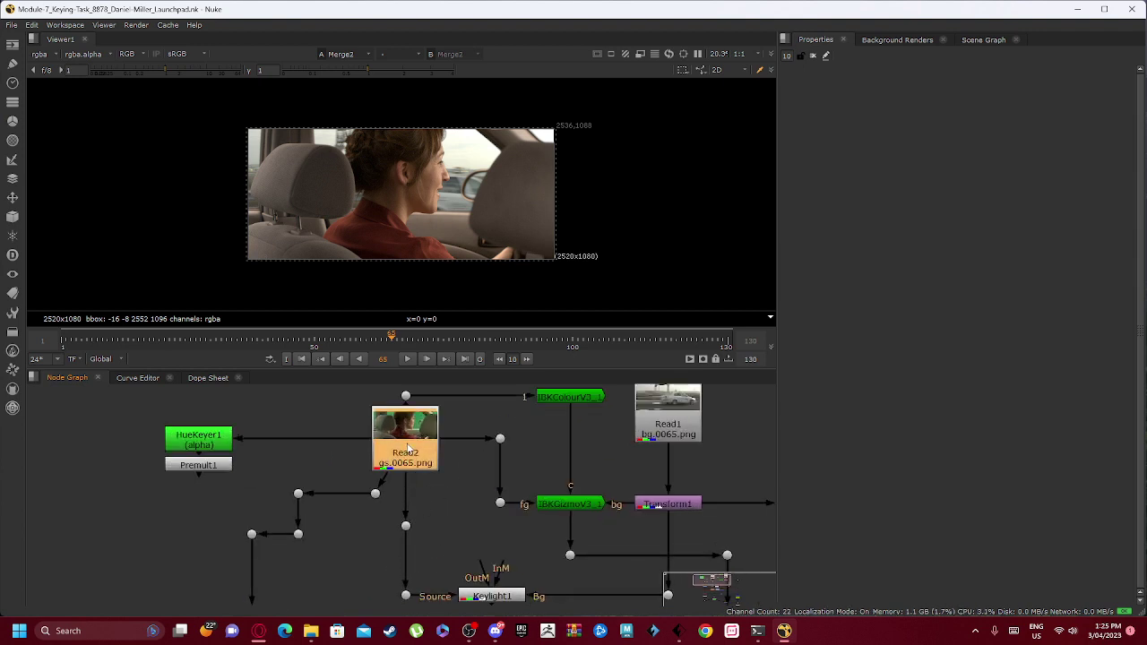
# Step: Open Read2's file settings and view the green-screen plate
pyautogui.doubleClick(409, 448)
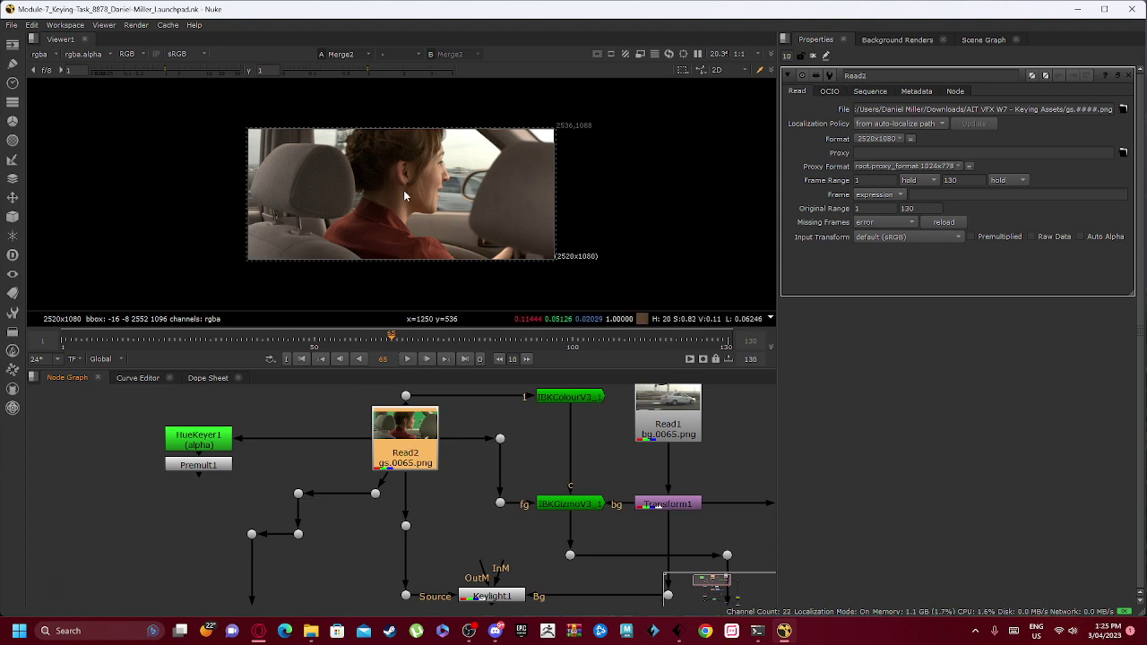
pyautogui.scroll(1, 404, 190)
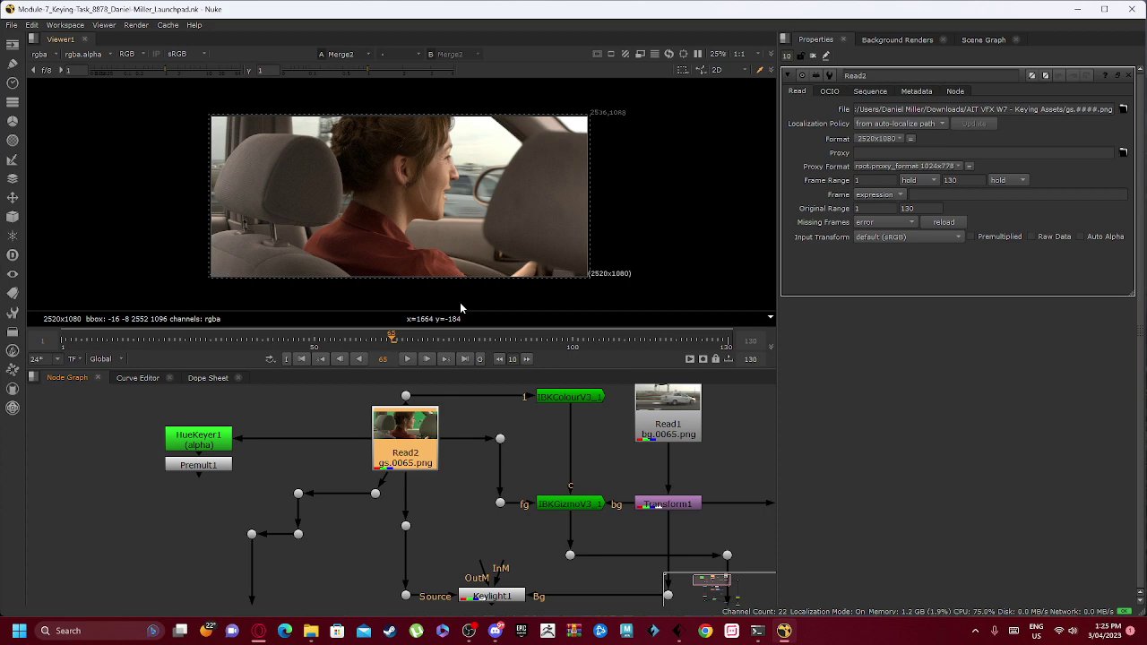
pyautogui.press('1')
pyautogui.scroll(-2, 421, 258)
pyautogui.scroll(2, 419, 253)
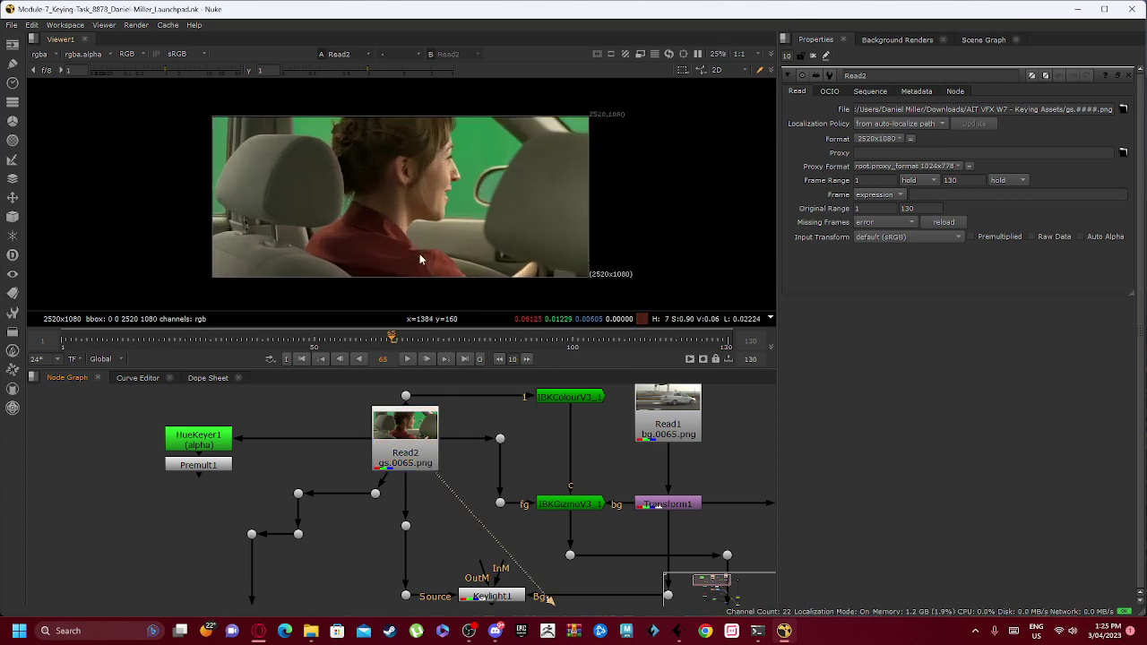
pyautogui.scroll(-2, 537, 443)
# Step: View the Read1 road plate, stop playback at frame 79, and reselect Read2
pyautogui.click(641, 417)
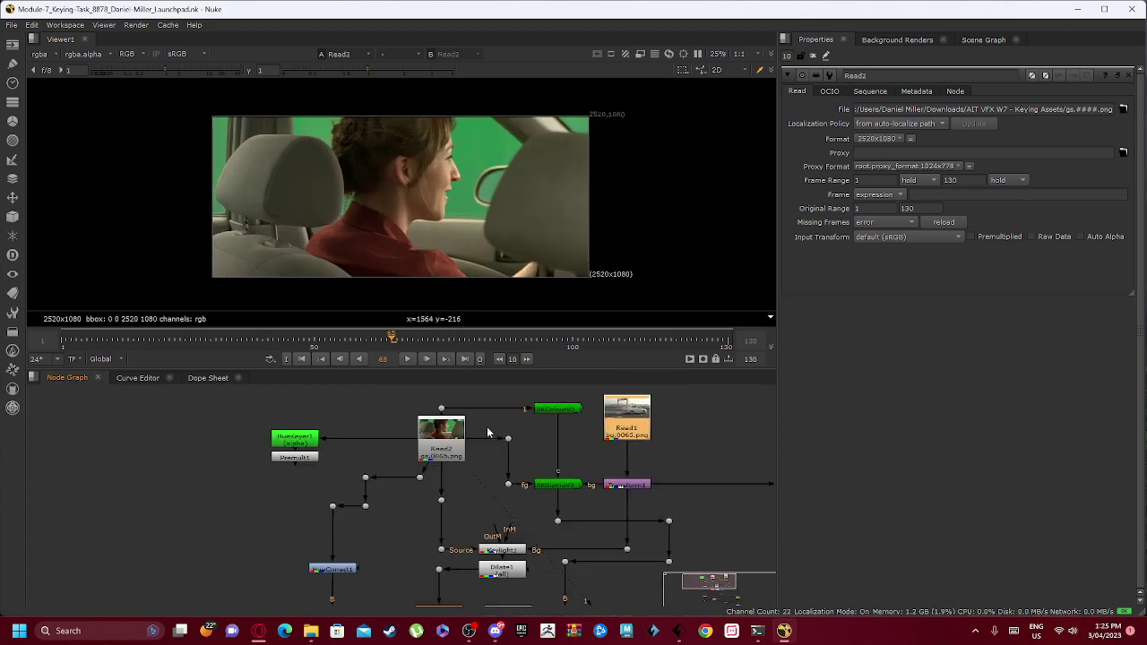
pyautogui.press('1')
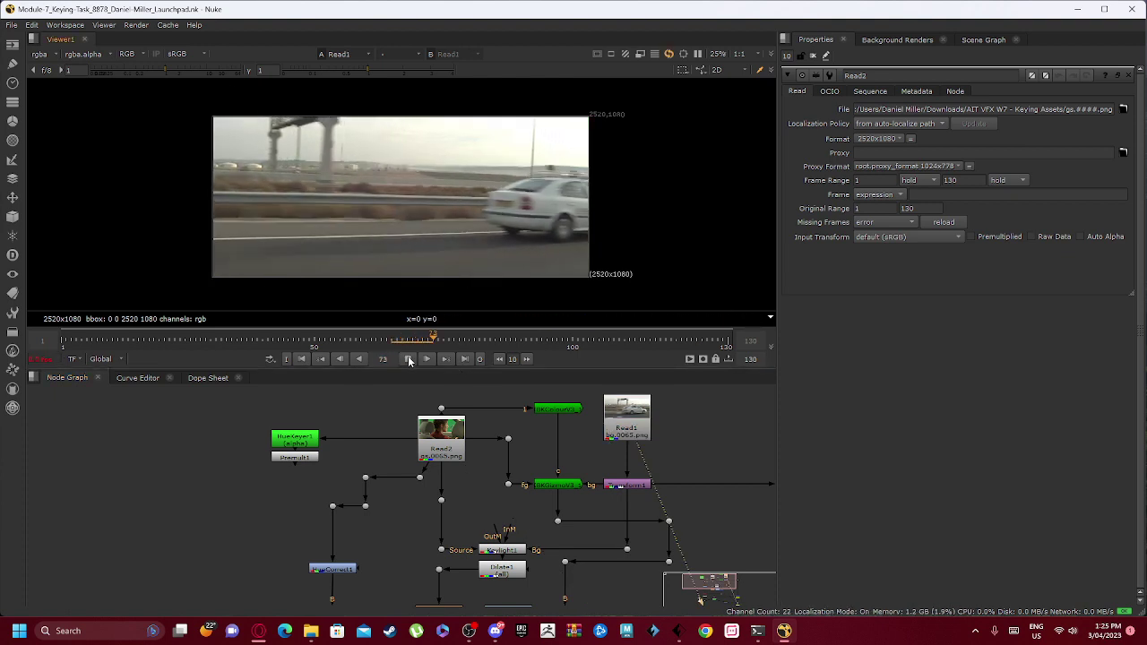
pyautogui.click(405, 359)
pyautogui.click(441, 439)
pyautogui.scroll(-3, 627, 538)
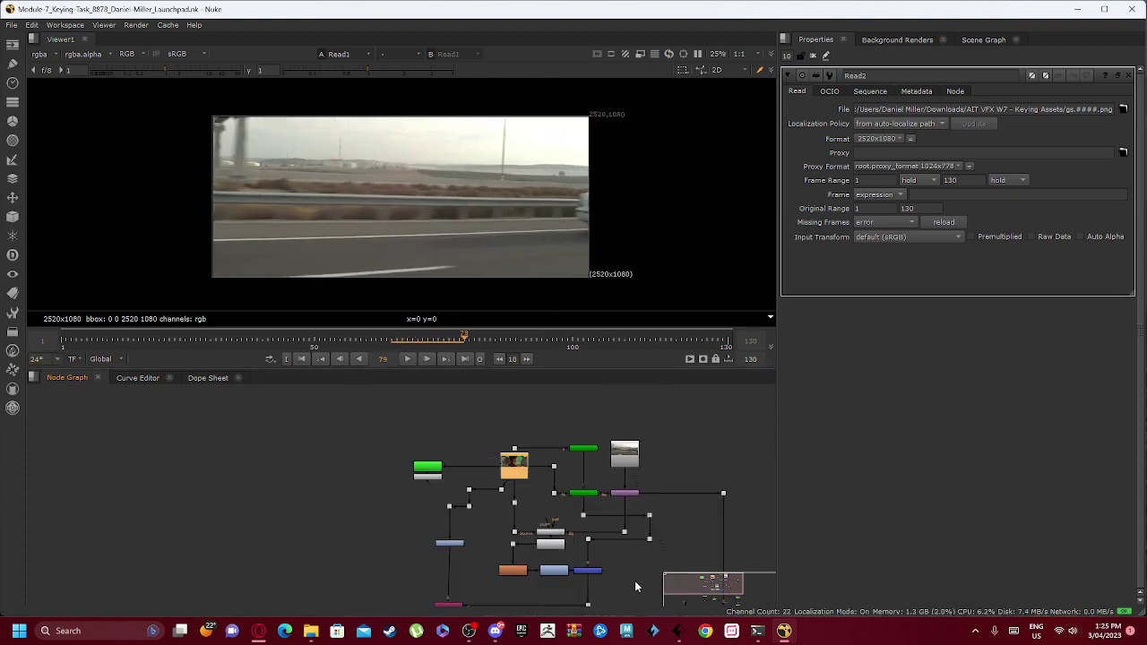
pyautogui.scroll(6, 589, 518)
# Step: Show the HueKeyer1 output of the actress in the viewer
pyautogui.click(432, 435)
pyautogui.moveTo(432, 434); pyautogui.dragTo(515, 511, button='middle')
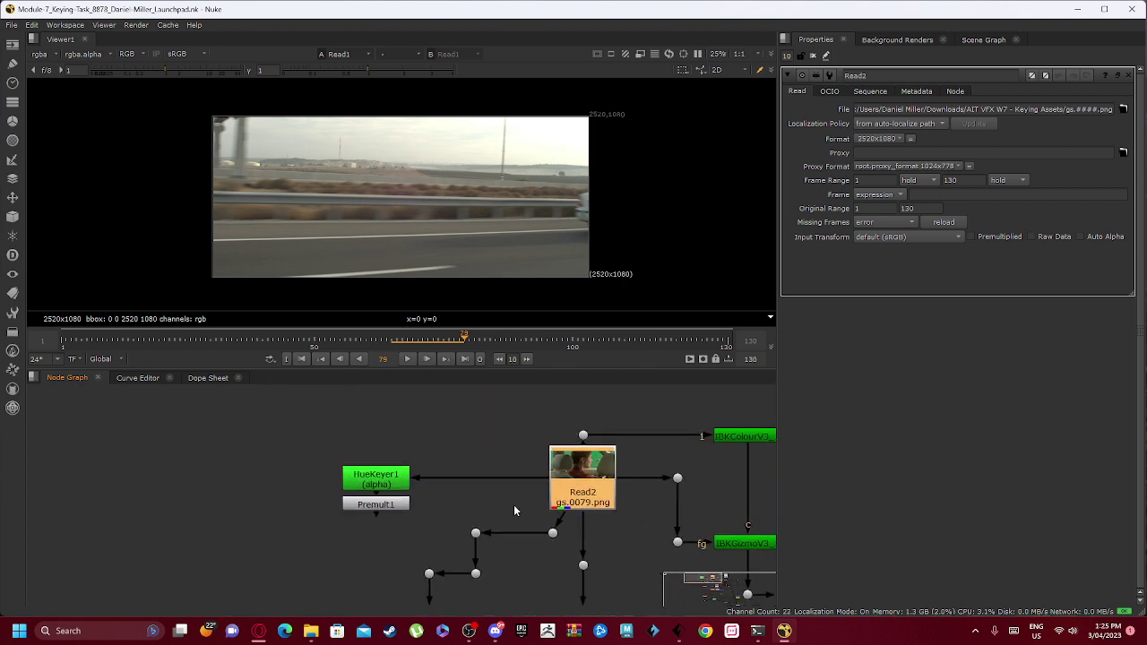
pyautogui.click(367, 485)
pyautogui.press('1')
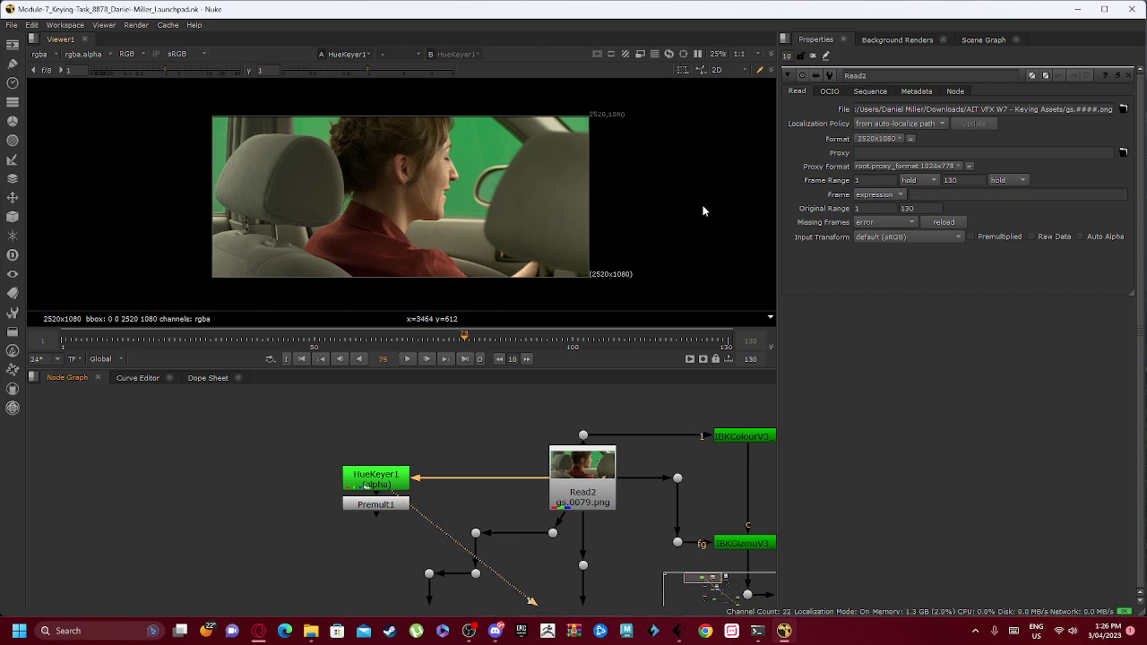
# Step: Open HueKeyer1's hue curve and Premult1's multiply-rgb-by-rgba.alpha settings
pyautogui.doubleClick(374, 481)
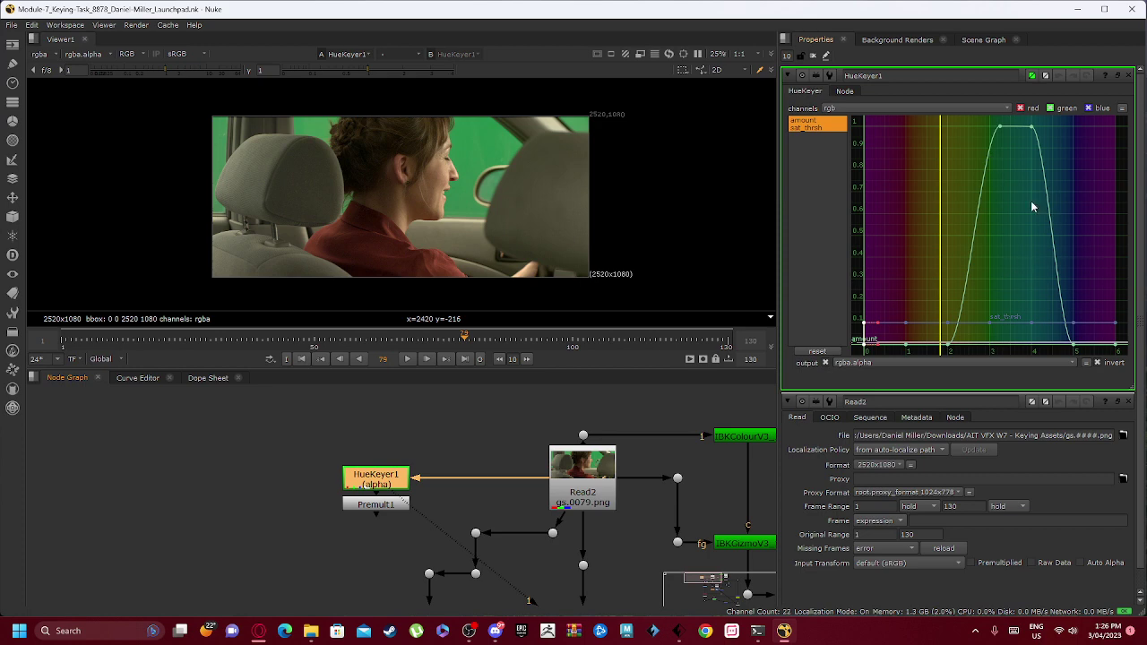
pyautogui.doubleClick(402, 507)
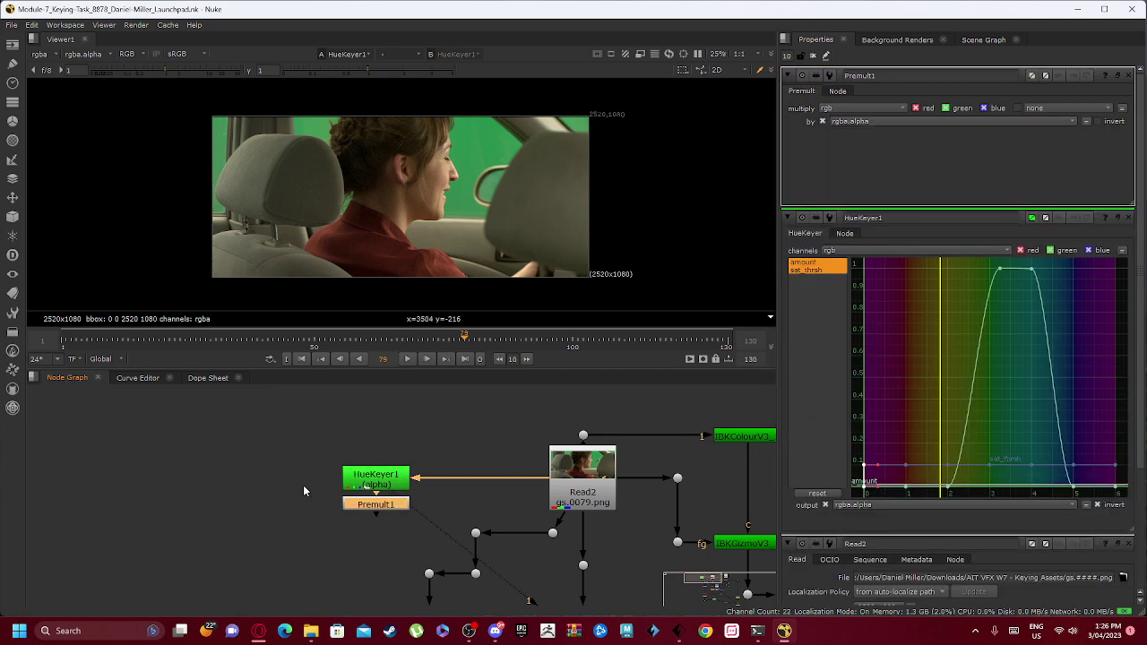
pyautogui.moveTo(474, 441); pyautogui.dragTo(340, 413, button='middle')
pyautogui.scroll(-3, 439, 472)
pyautogui.moveTo(511, 488); pyautogui.dragTo(357, 484, button='middle')
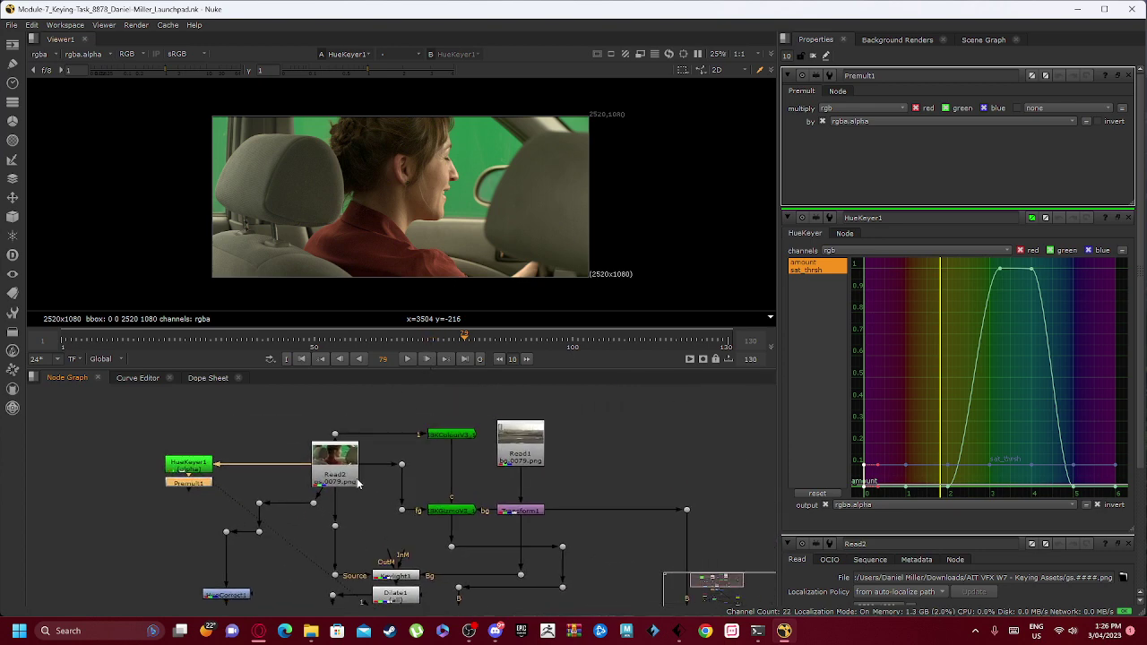
pyautogui.scroll(3, 358, 483)
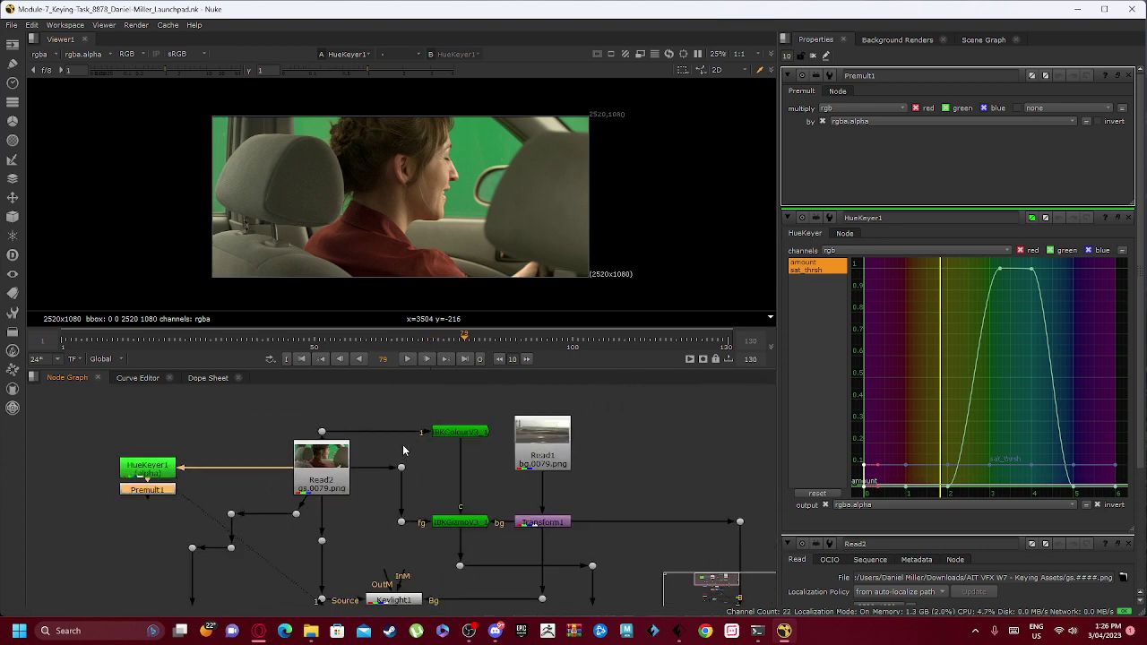
# Step: Open Read2, IBKColourV3_1 (size 20, erode 0.22) and IBKGizmoV3_1 (C-green, red weight 0.8) properties
pyautogui.doubleClick(313, 466)
pyautogui.doubleClick(480, 431)
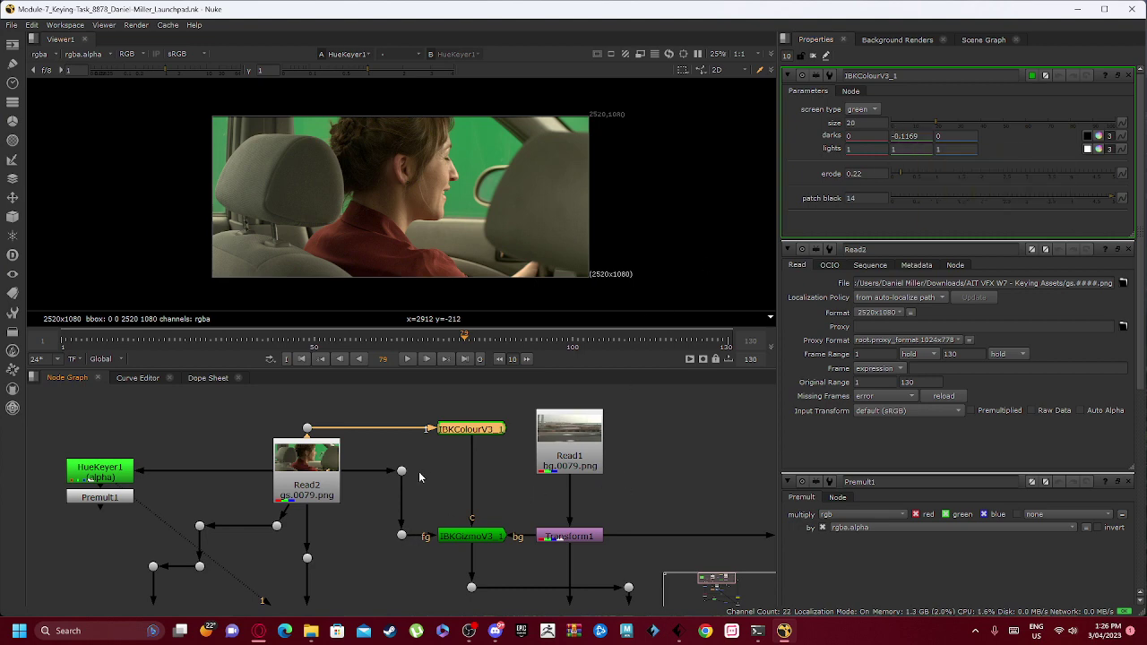
pyautogui.moveTo(418, 473); pyautogui.dragTo(428, 458, button='middle')
pyautogui.doubleClick(468, 520)
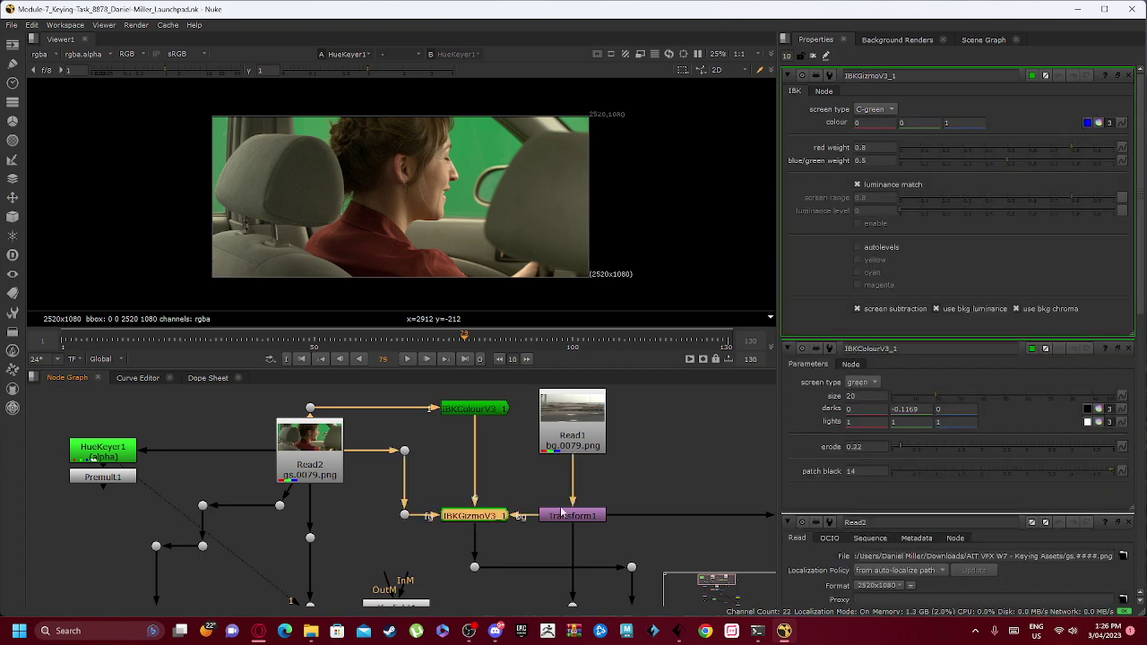
pyautogui.click(456, 461)
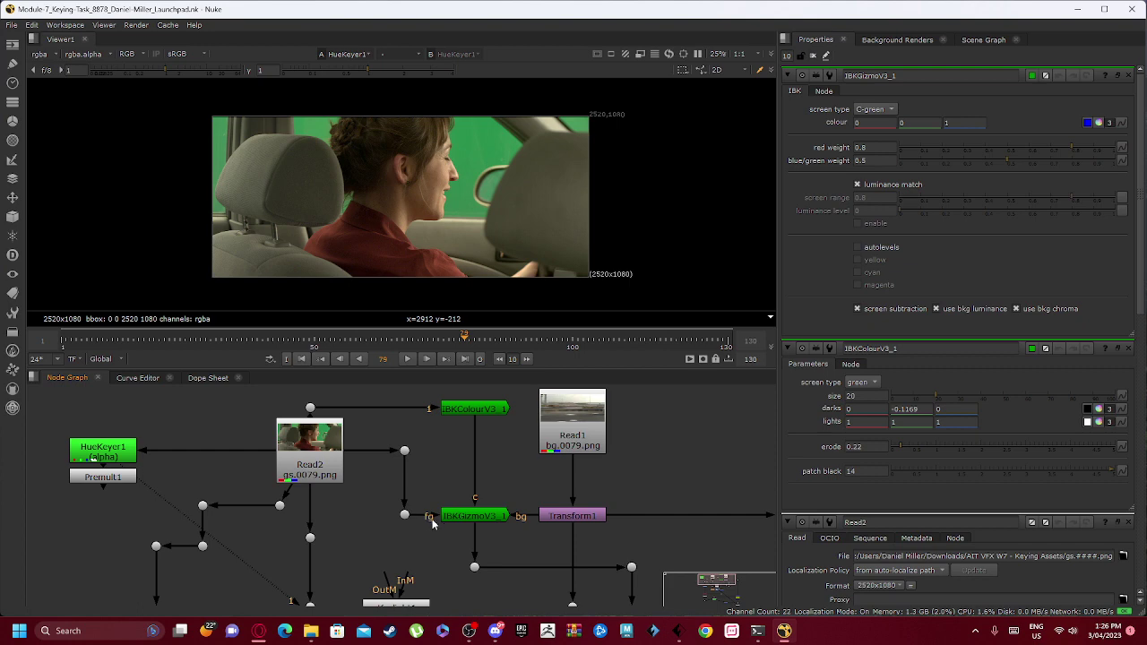
# Step: Select the Read2 and Transform1 nodes, then zoom the node graph out
pyautogui.click(282, 431)
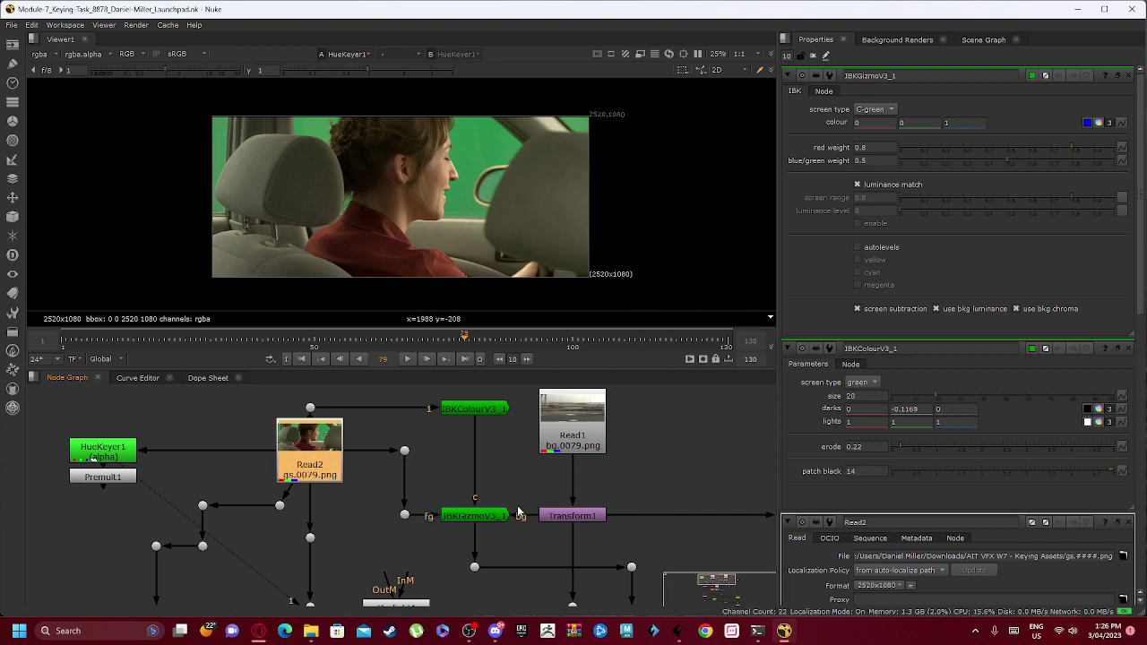
pyautogui.moveTo(569, 488); pyautogui.dragTo(398, 475, button='middle')
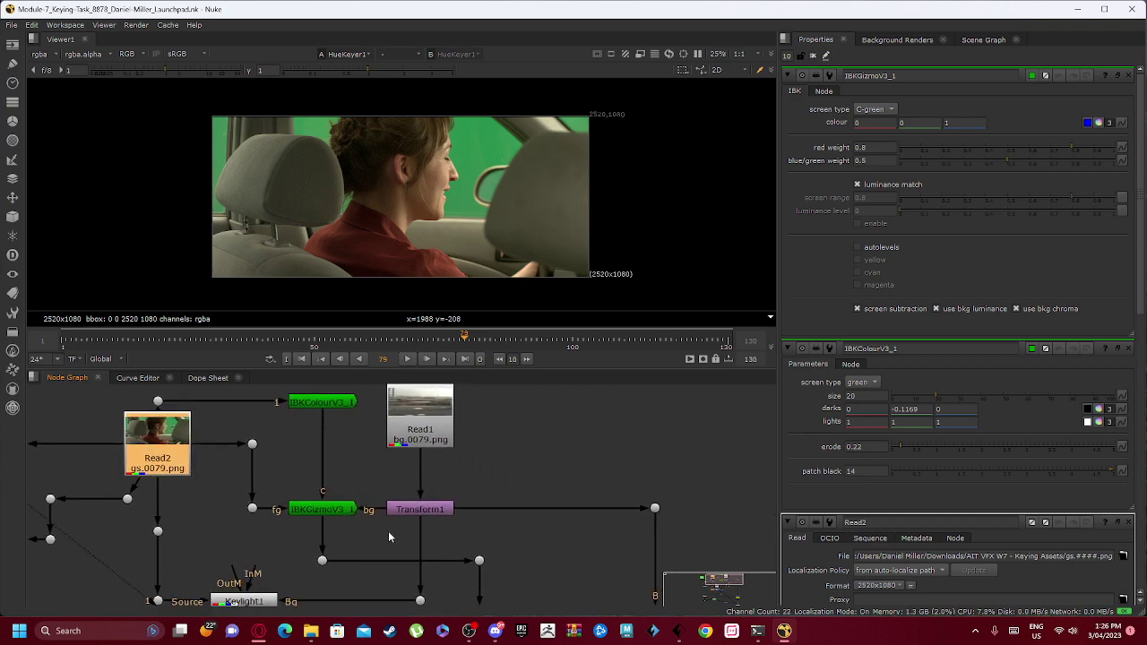
pyautogui.click(426, 512)
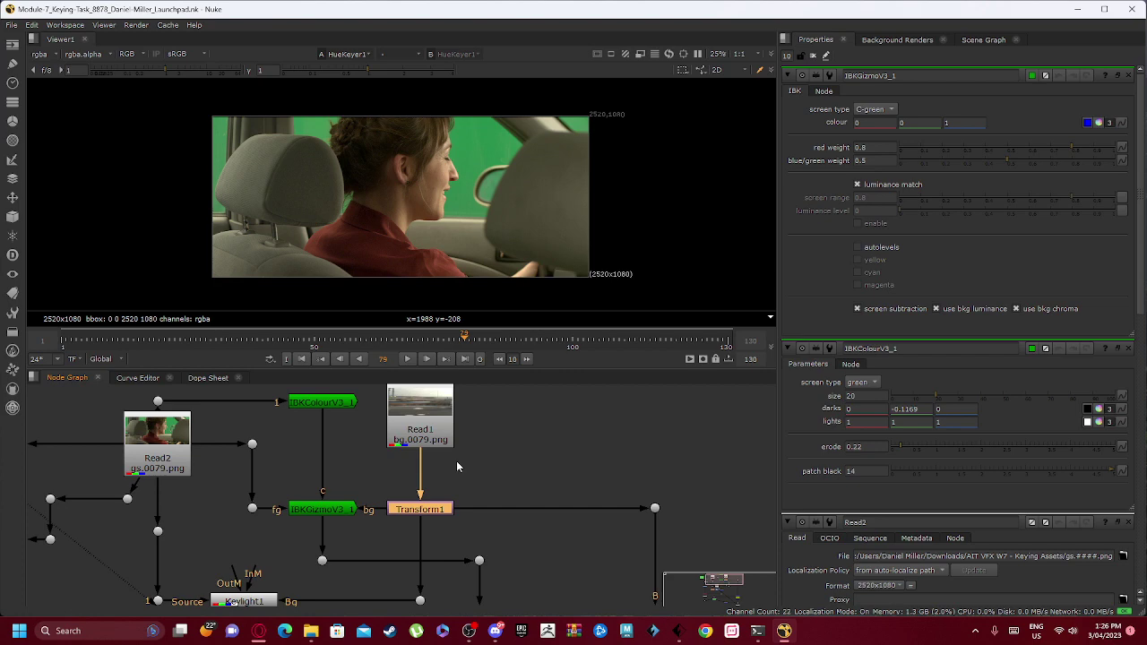
pyautogui.click(399, 482)
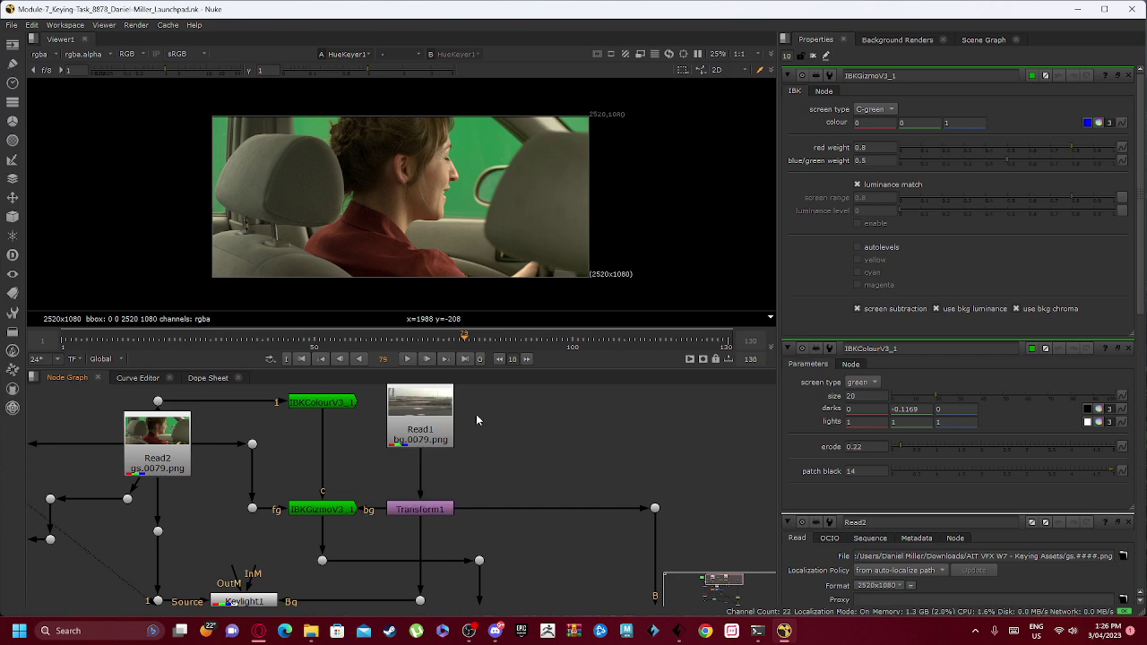
pyautogui.scroll(-3, 411, 495)
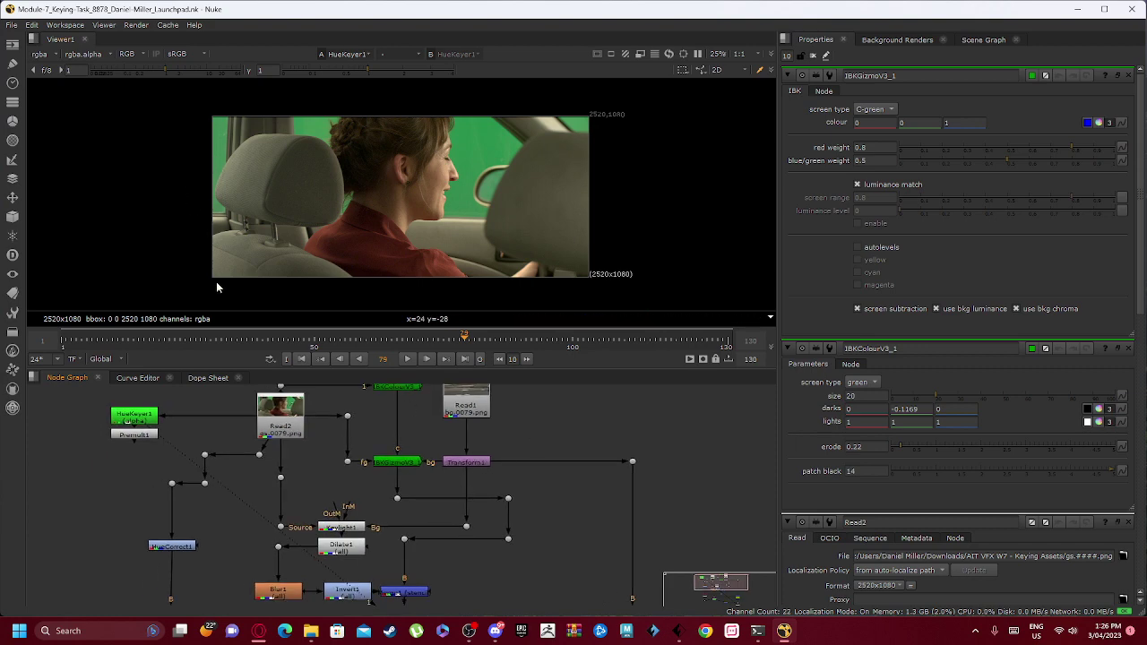
pyautogui.scroll(-3, 527, 502)
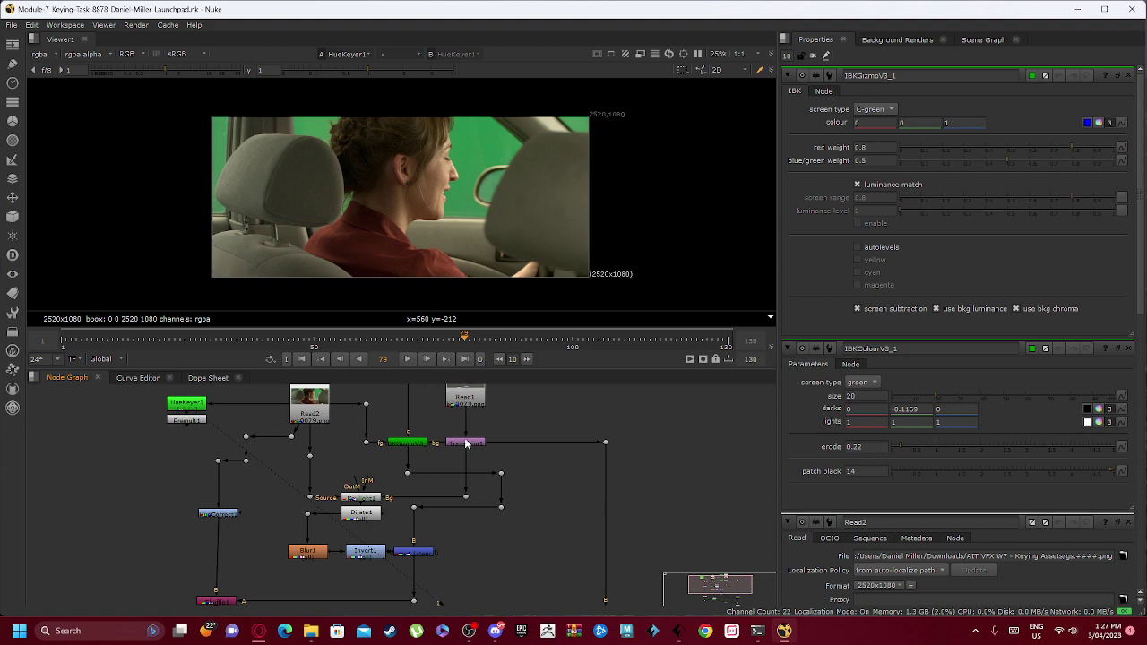
# Step: Open Keylight1's settings (screen gain 1.1, clip black 0.115, clip white 0.775) and inspect the green screen
pyautogui.scroll(3, 358, 507)
pyautogui.doubleClick(373, 491)
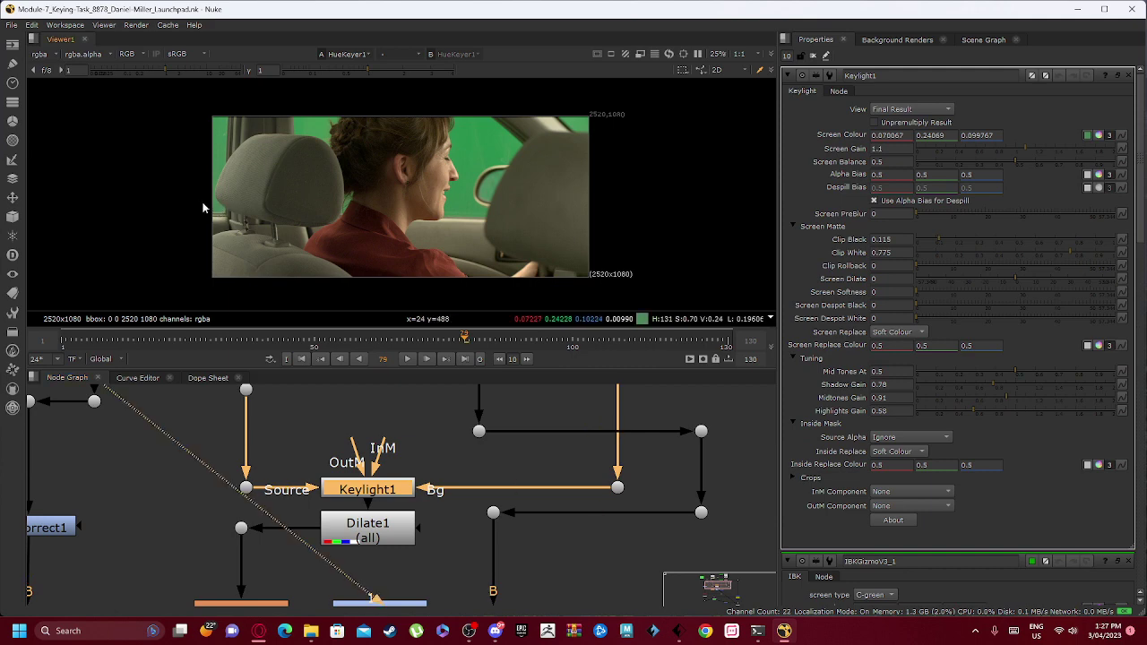
pyautogui.scroll(10, 239, 207)
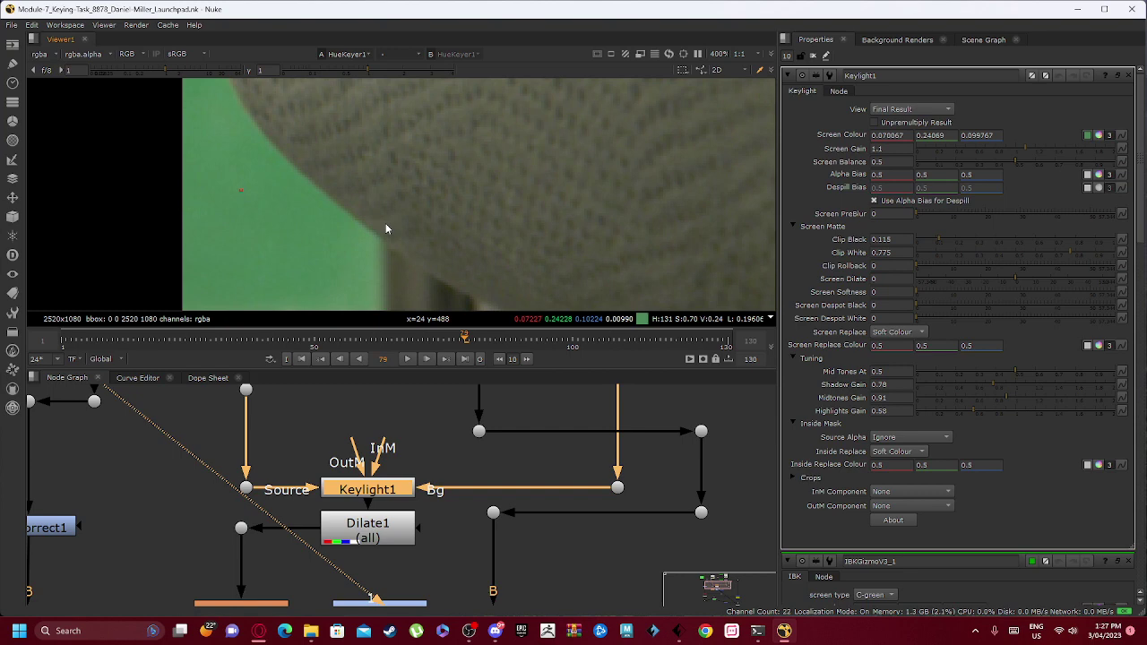
pyautogui.scroll(8, 238, 195)
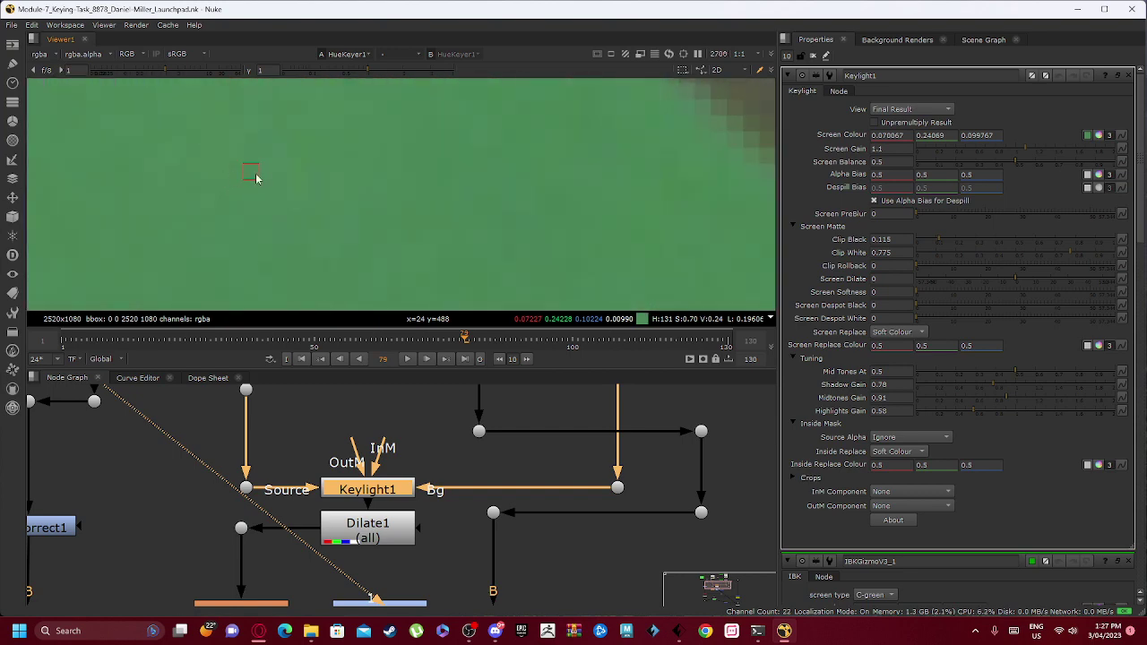
pyautogui.scroll(-14, 255, 175)
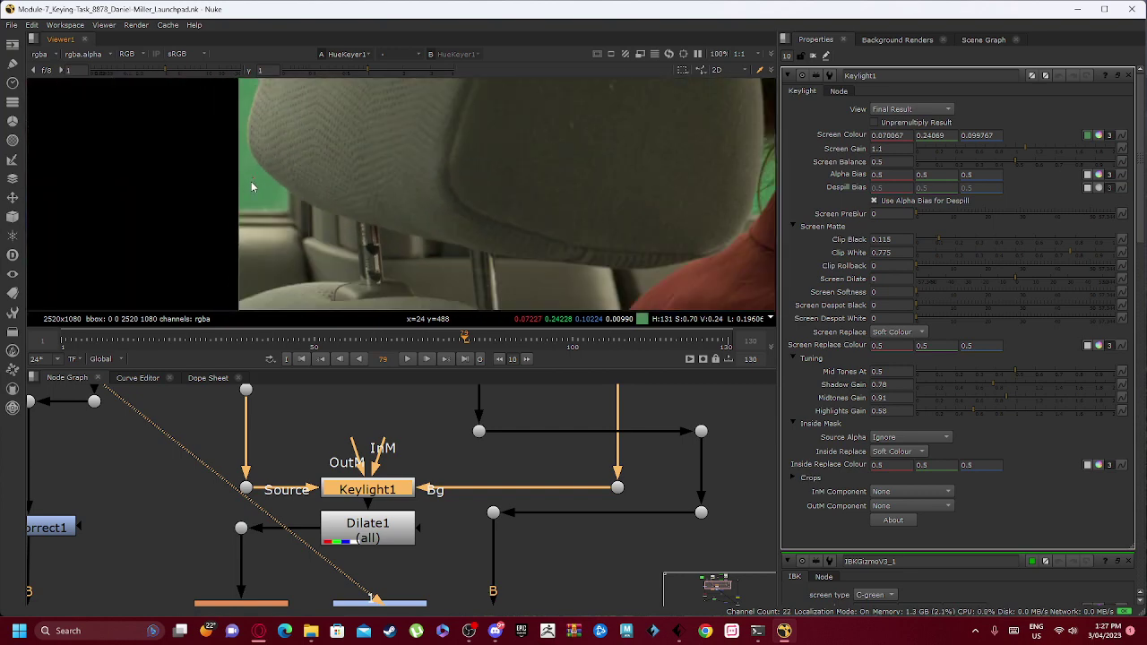
pyautogui.scroll(-5, 251, 187)
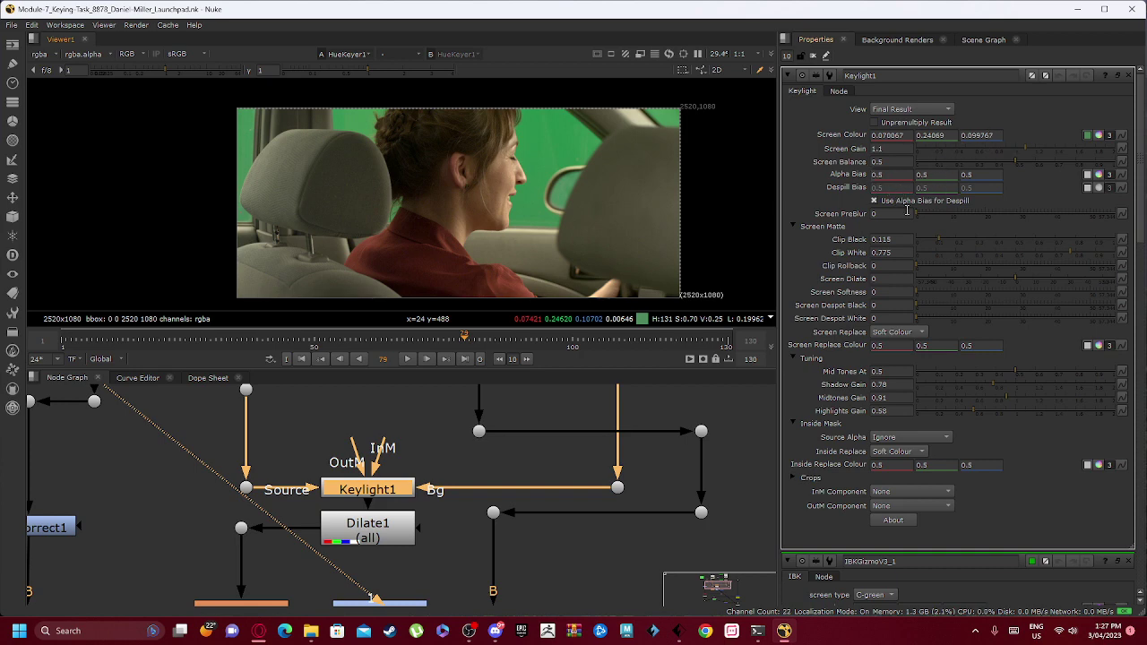
pyautogui.scroll(-1, 907, 214)
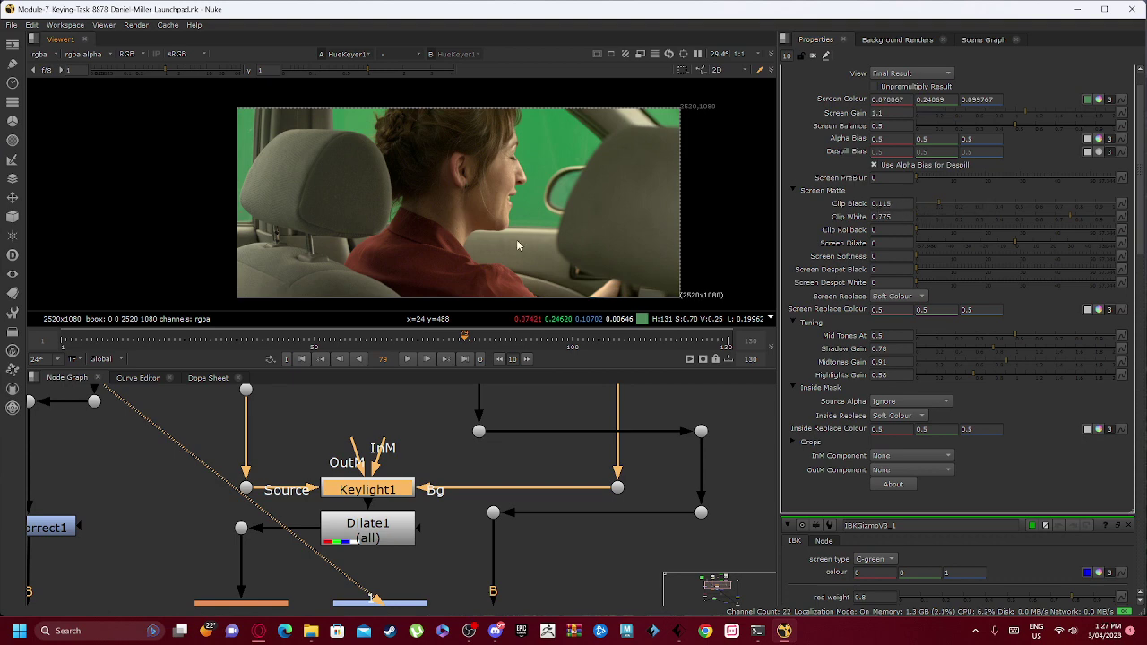
pyautogui.scroll(-1, 894, 343)
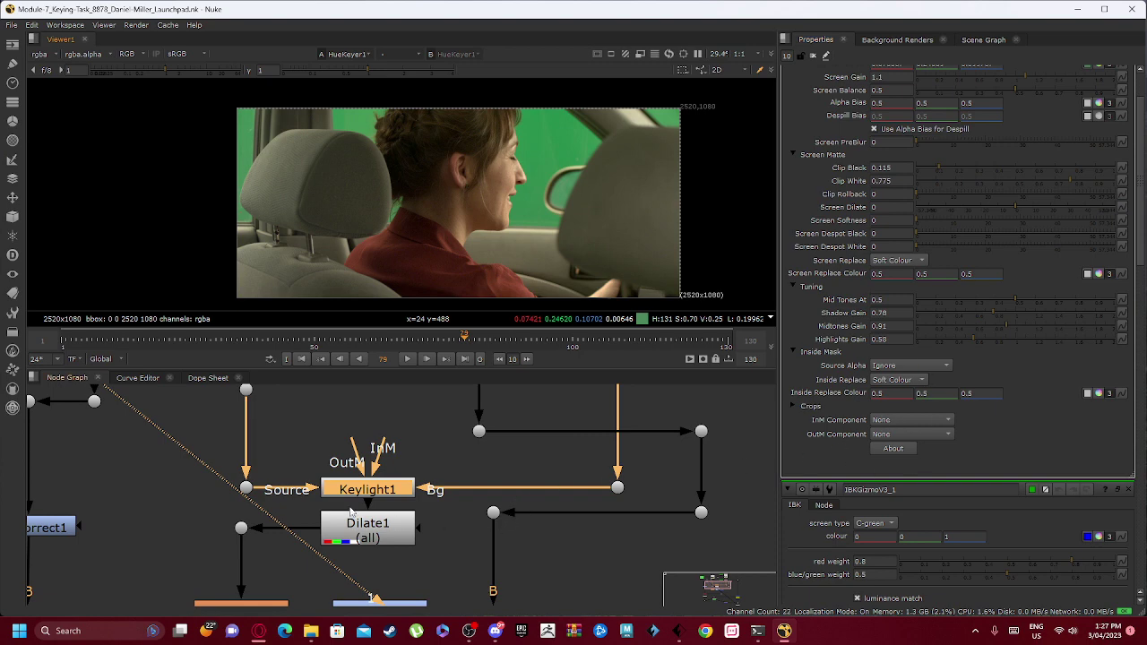
pyautogui.scroll(-5, 351, 512)
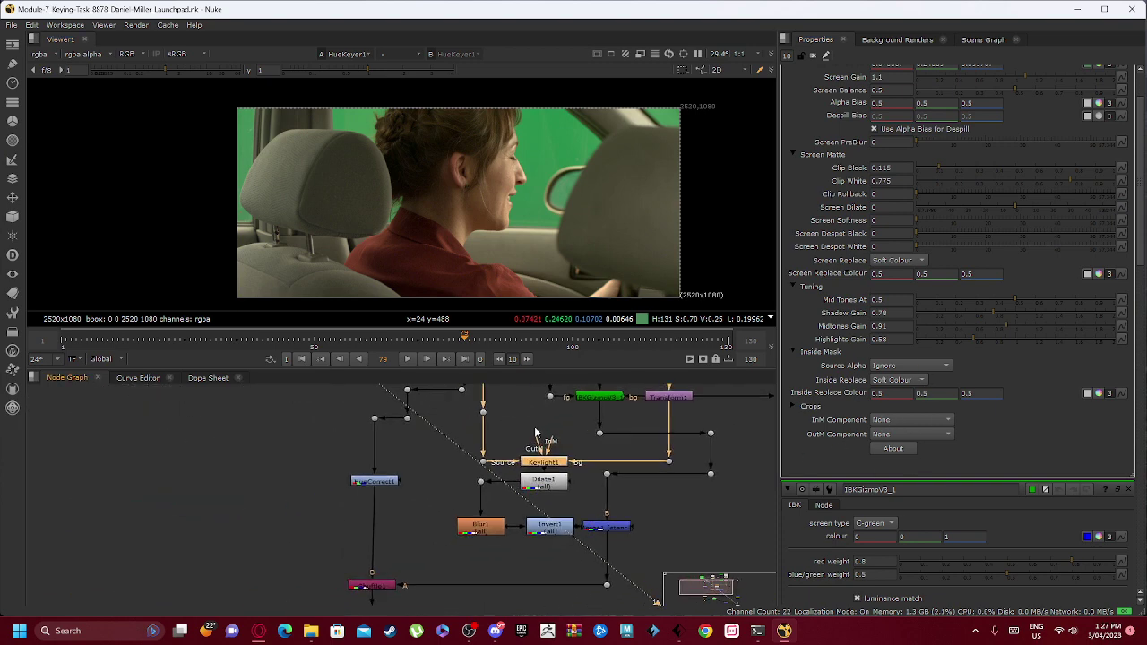
# Step: Open the Dilate1 settings (size 1)
pyautogui.moveTo(459, 437); pyautogui.dragTo(489, 536, button='middle')
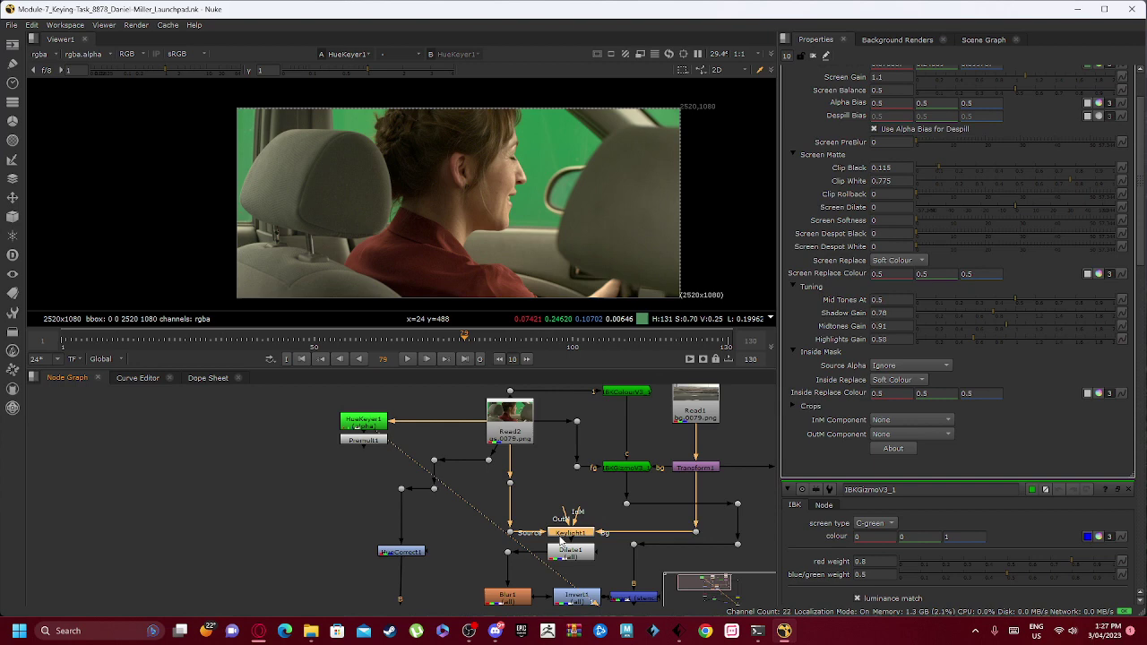
pyautogui.scroll(3, 561, 537)
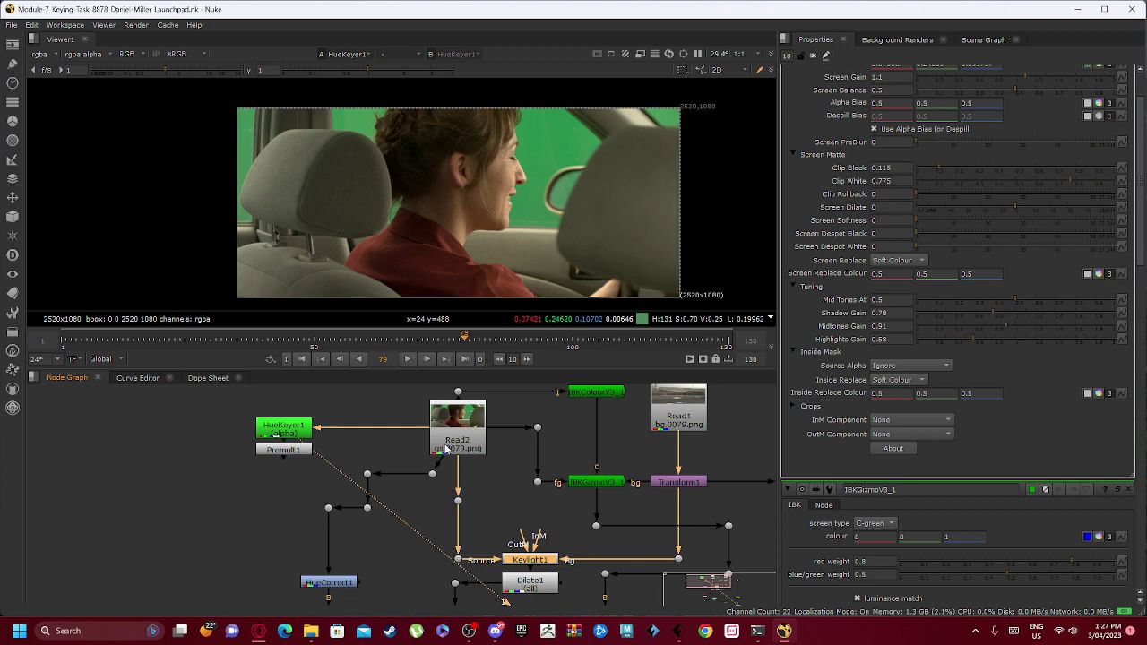
pyautogui.moveTo(434, 547); pyautogui.dragTo(436, 454, button='middle')
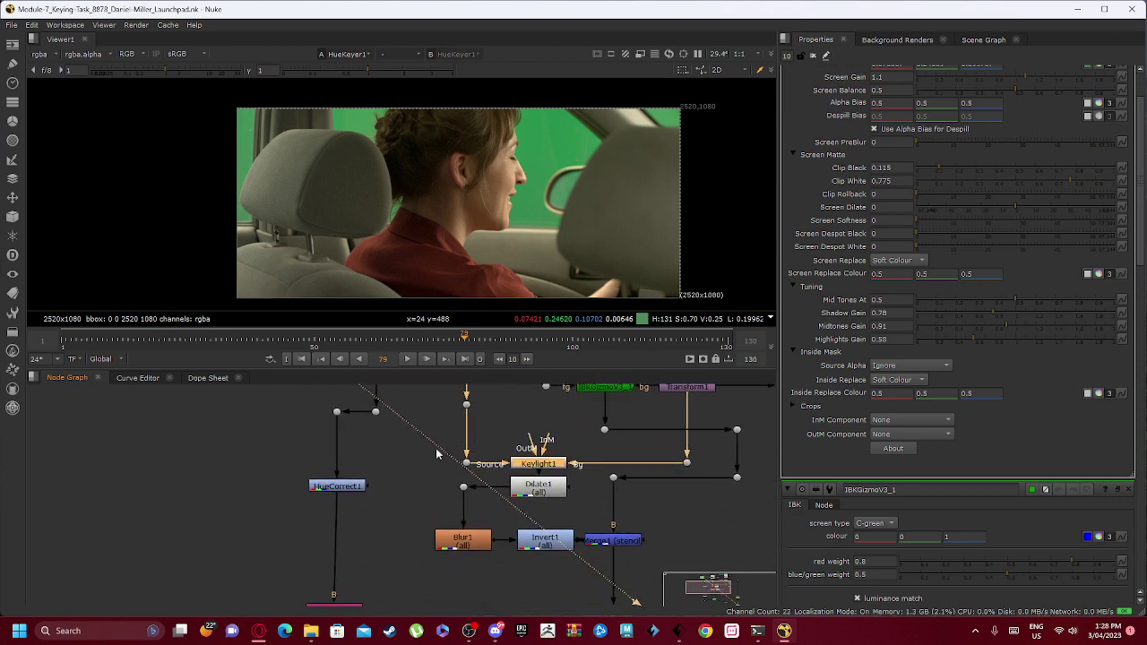
pyautogui.doubleClick(537, 479)
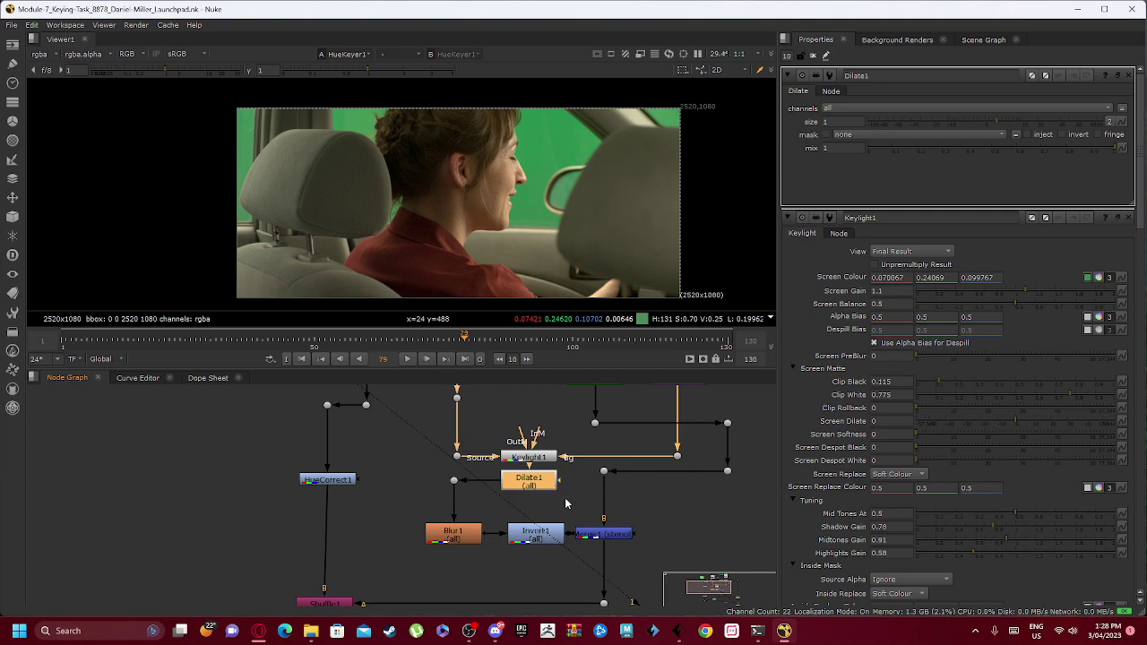
pyautogui.scroll(-5, 596, 492)
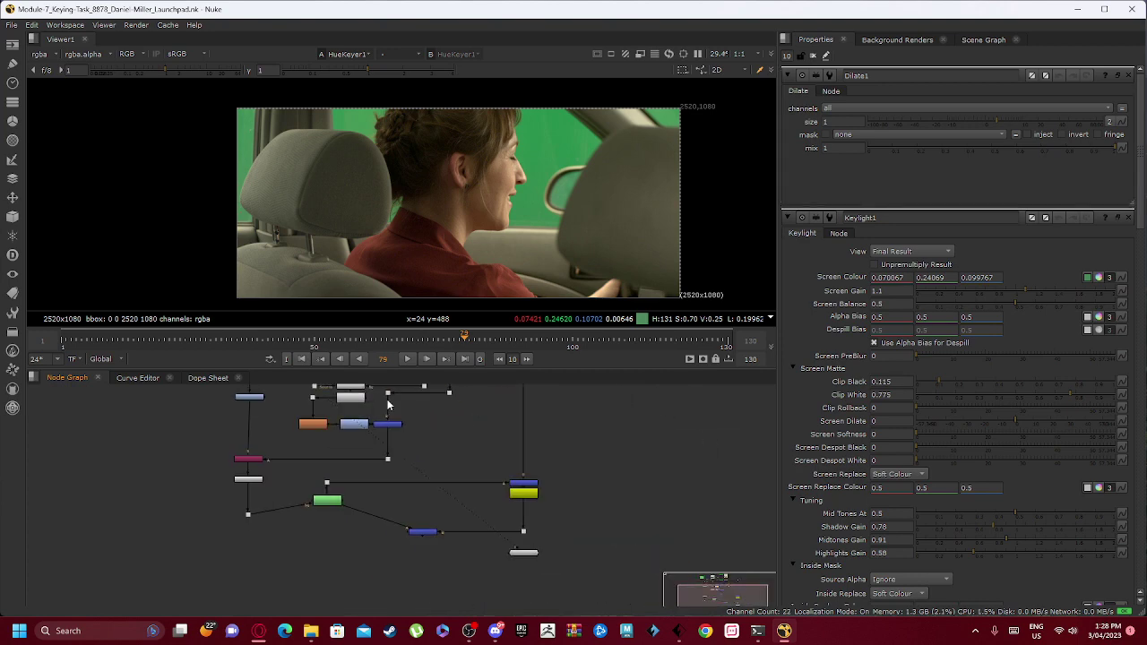
pyautogui.scroll(8, 689, 504)
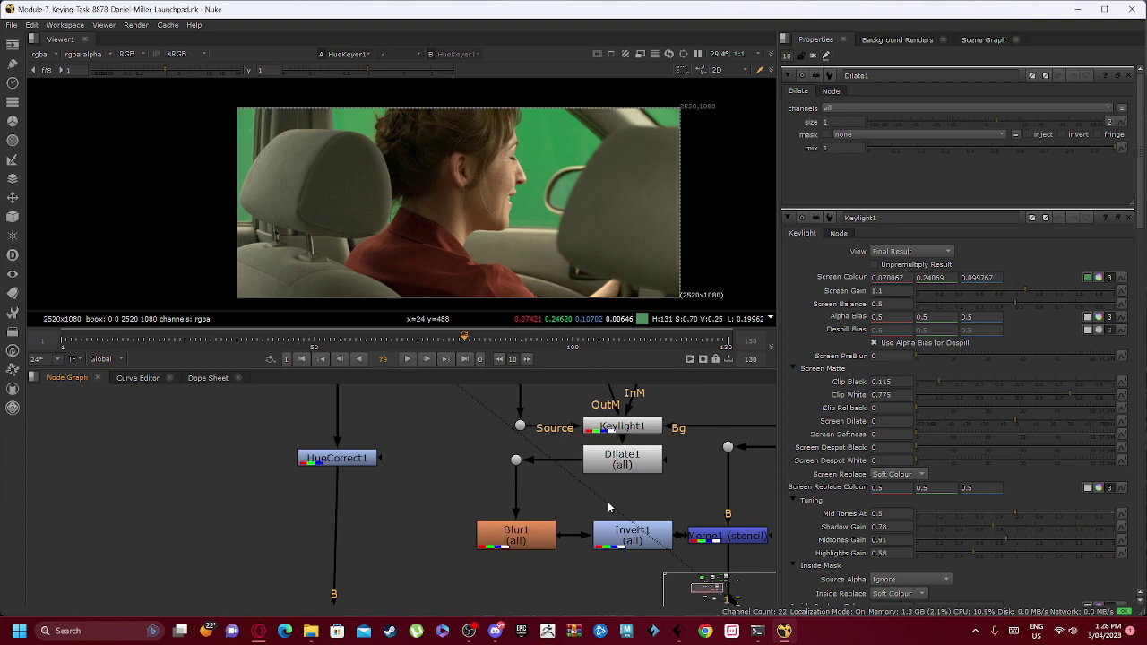
pyautogui.scroll(-2, 563, 466)
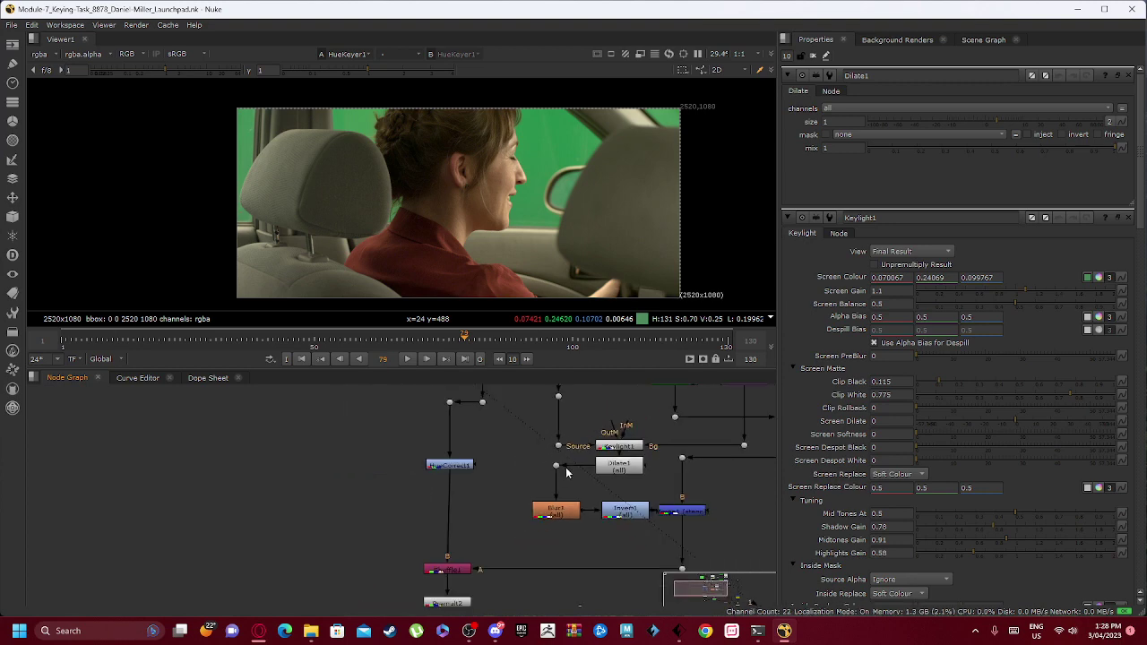
# Step: Open Blur1's settings (size 15, gaussian) and view its blurred keyed output
pyautogui.doubleClick(556, 514)
pyautogui.scroll(-2, 432, 240)
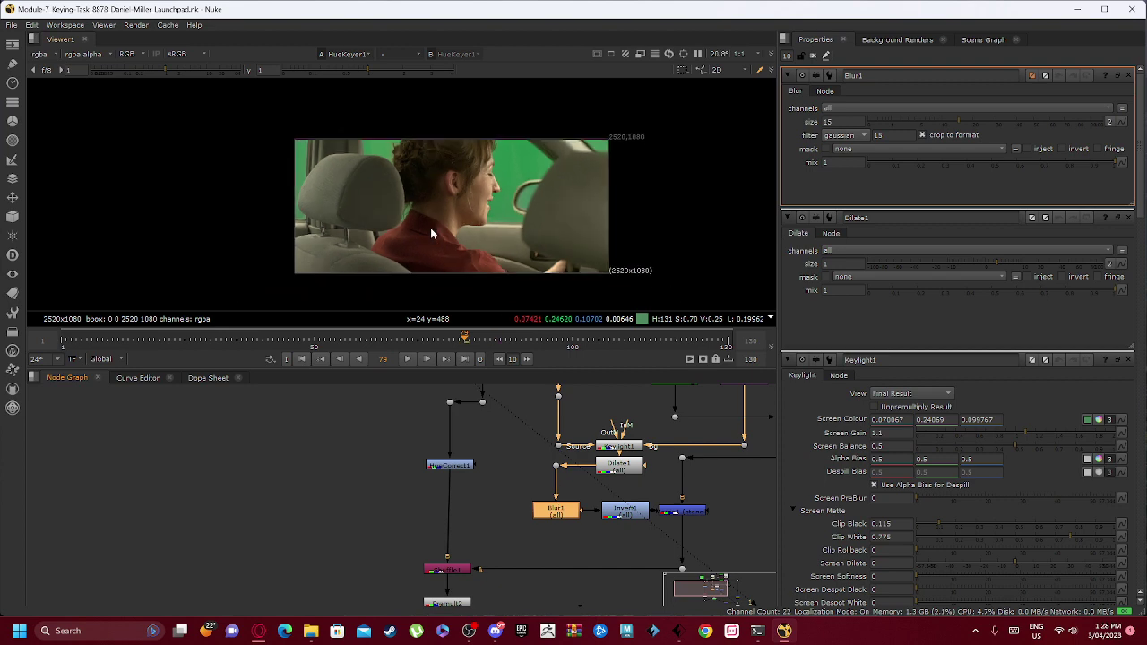
pyautogui.press('1')
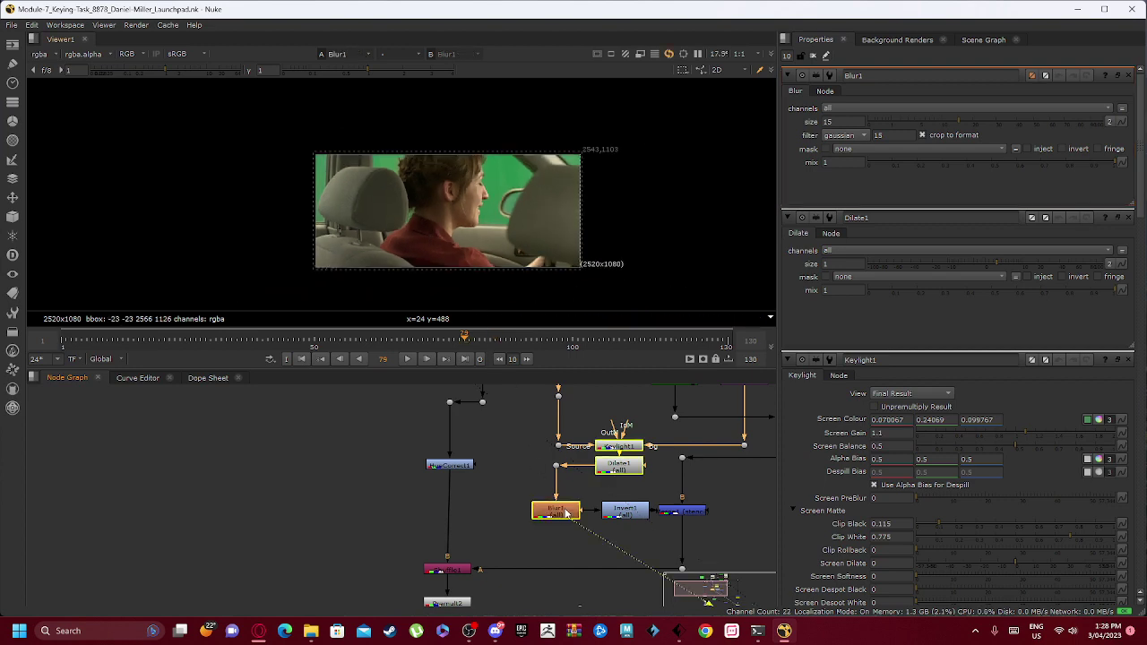
pyautogui.scroll(3, 416, 176)
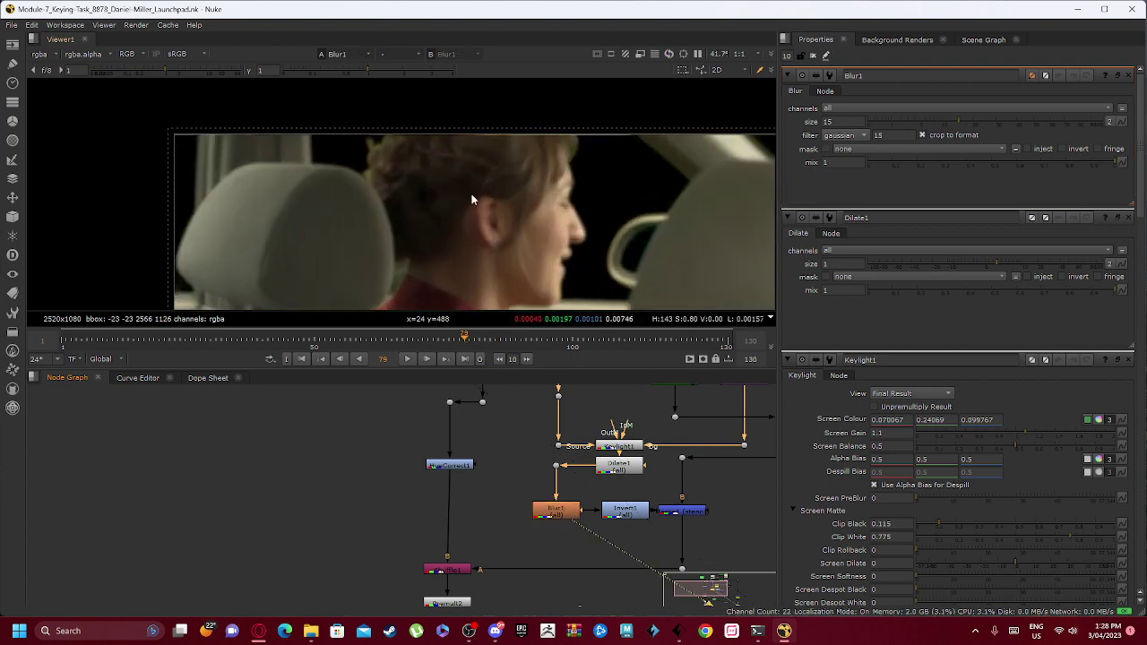
pyautogui.scroll(-4, 475, 210)
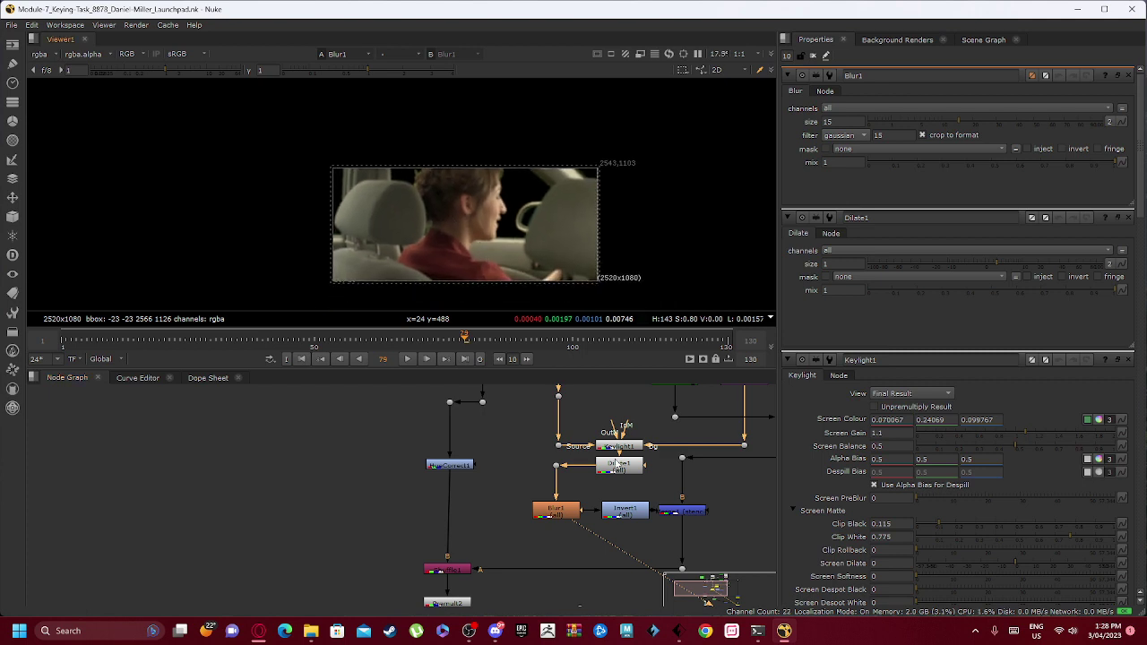
# Step: View the inverted result from Invert1
pyautogui.moveTo(597, 513); pyautogui.dragTo(503, 488, button='middle')
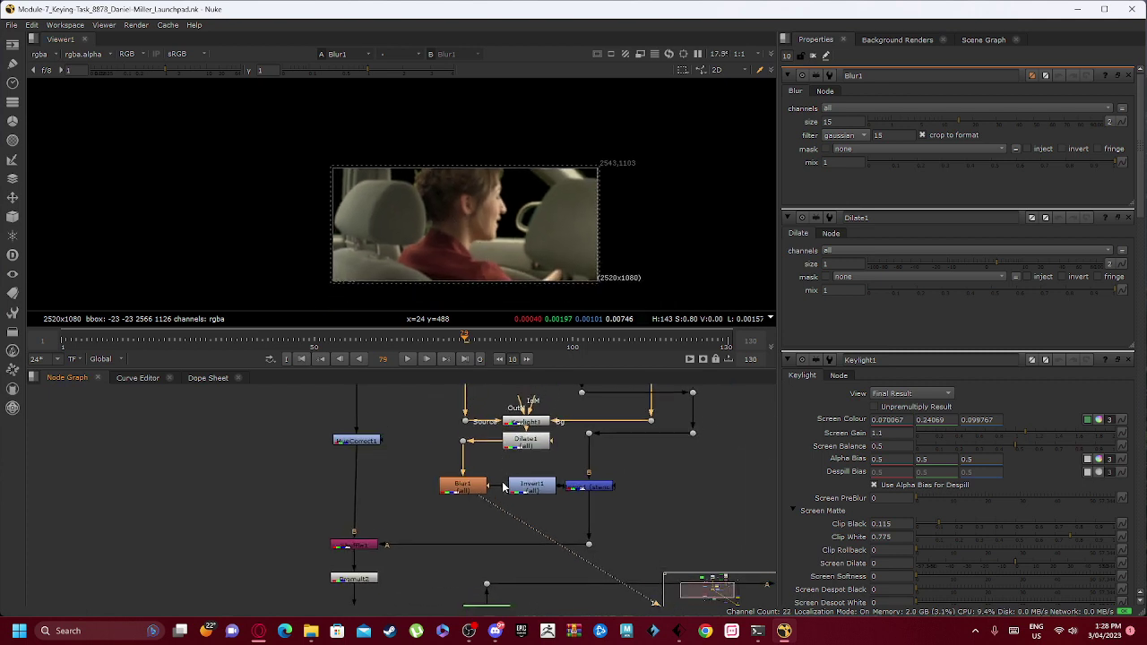
pyautogui.scroll(-2, 504, 488)
pyautogui.click(540, 488)
pyautogui.press('1')
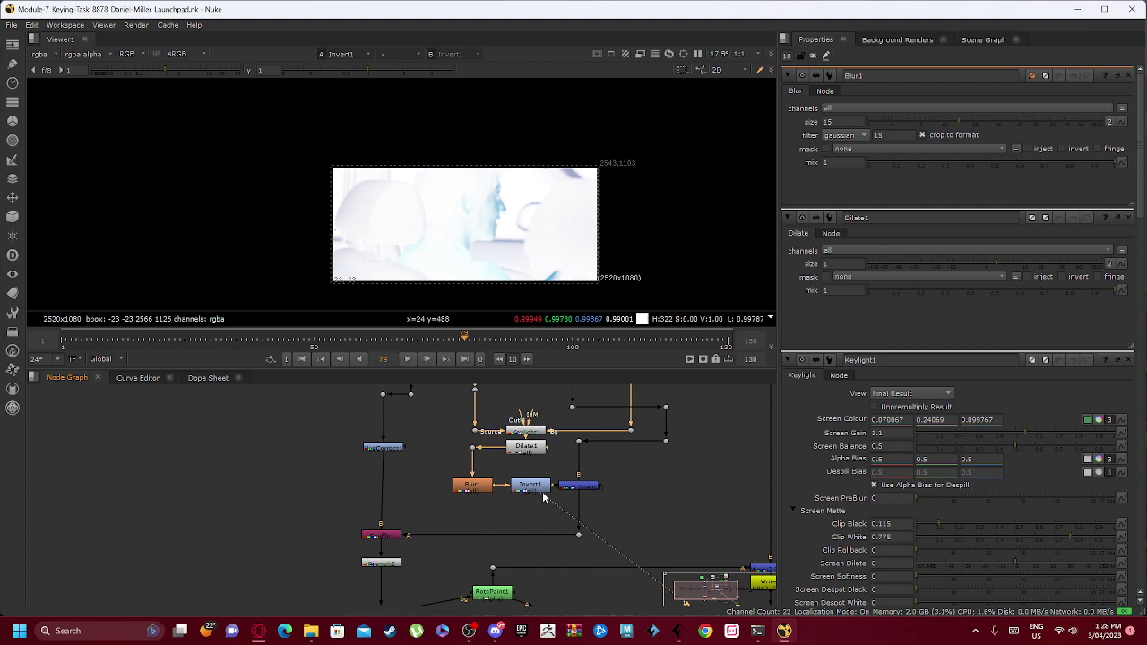
pyautogui.scroll(2, 461, 273)
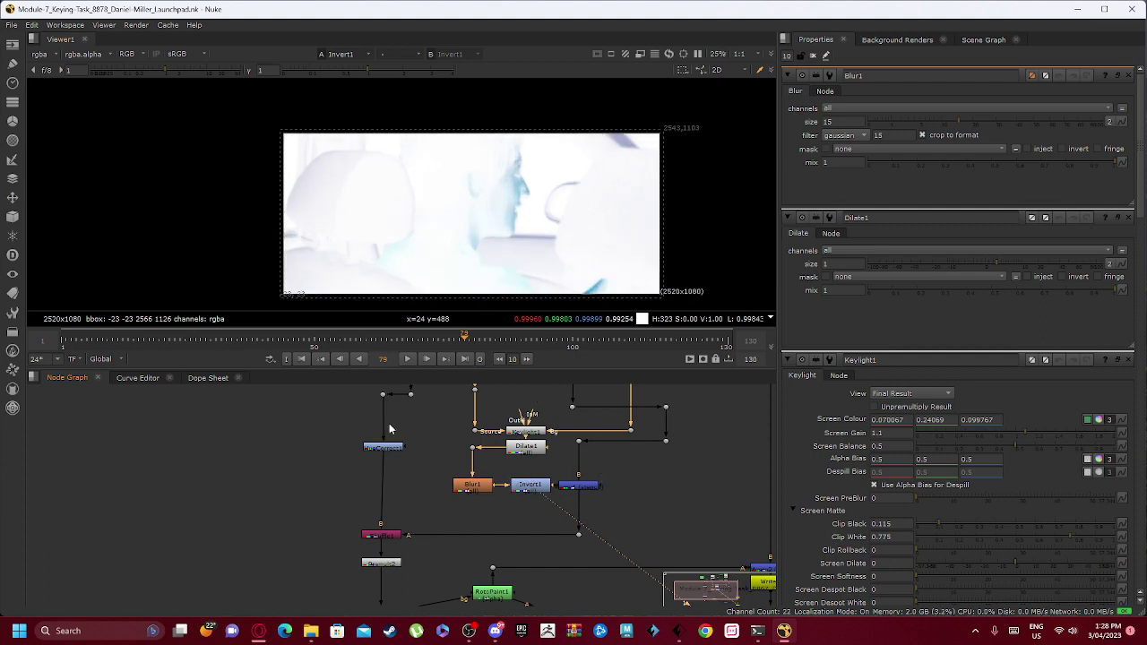
pyautogui.moveTo(389, 429); pyautogui.dragTo(498, 510, button='middle')
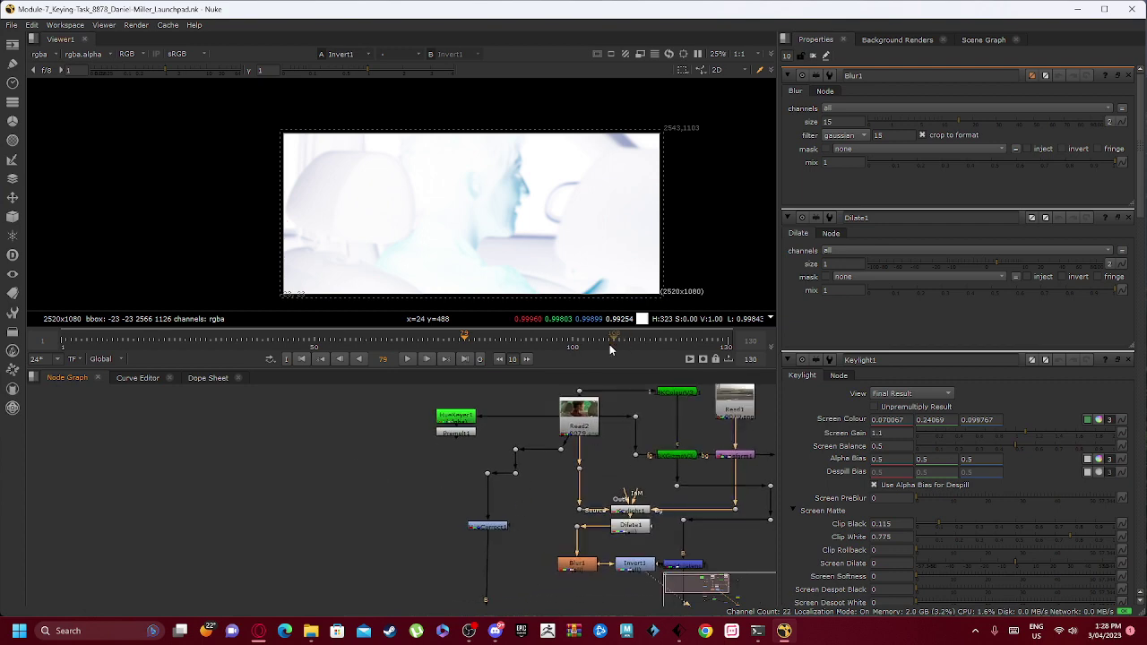
# Step: Open Read2's settings, then view HueCorrect1's output and open its settings
pyautogui.doubleClick(575, 414)
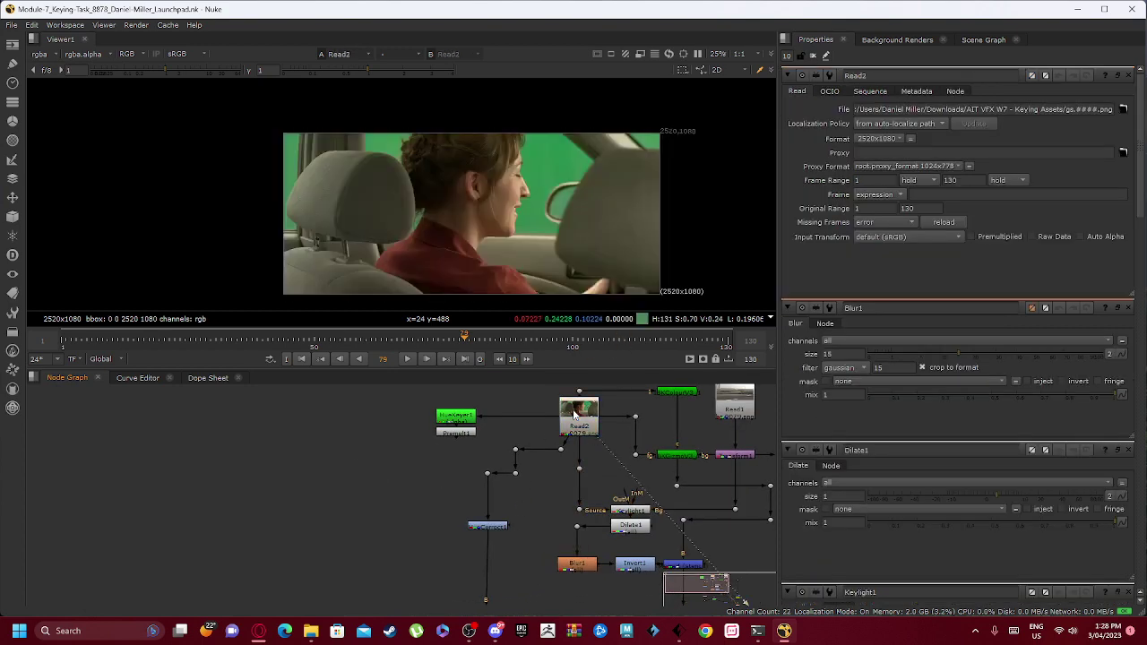
pyautogui.moveTo(515, 482); pyautogui.dragTo(621, 439, button='middle')
pyautogui.click(594, 484)
pyautogui.press('1')
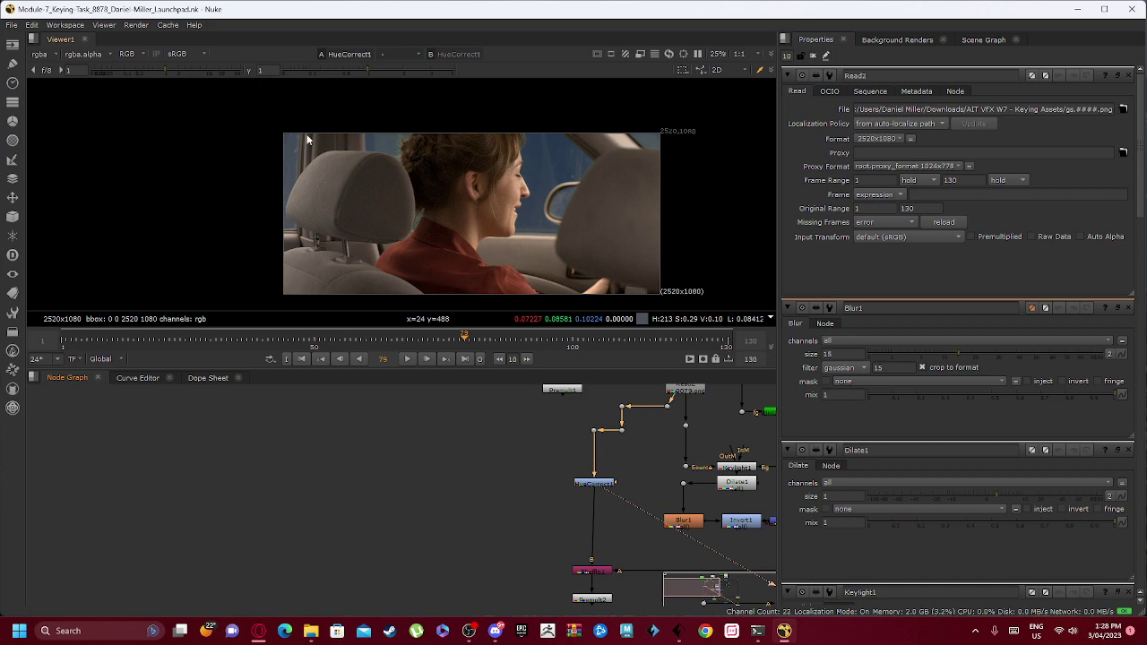
pyautogui.doubleClick(595, 484)
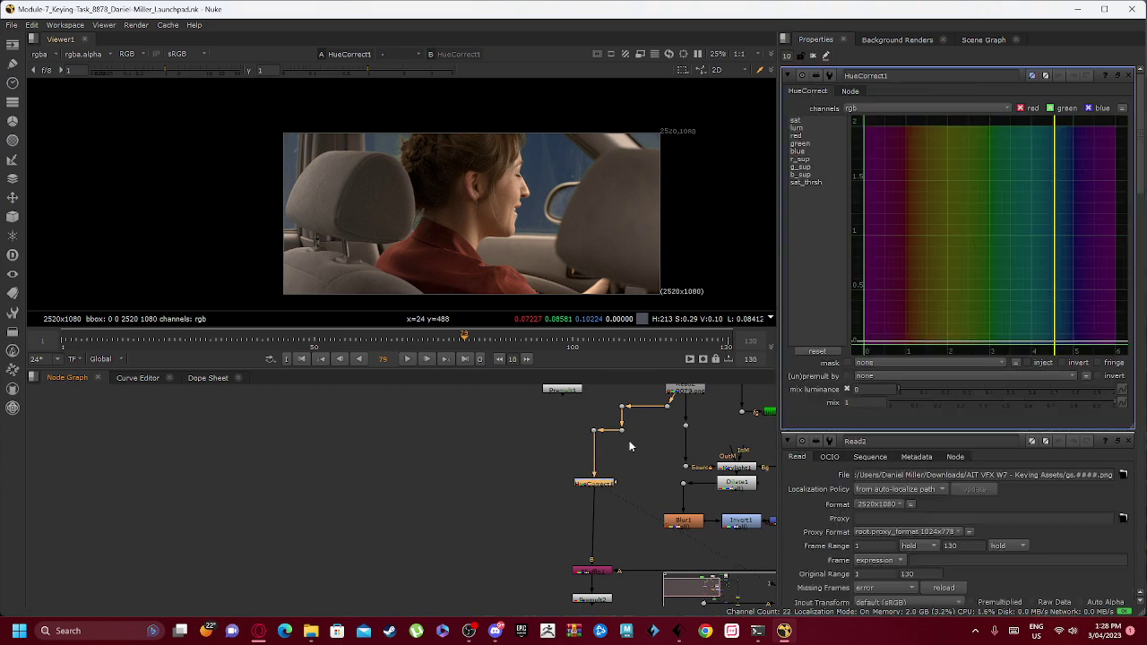
# Step: Open Shuffle1's settings (rgb from B, alpha from A)
pyautogui.moveTo(497, 506); pyautogui.dragTo(455, 410, button='middle')
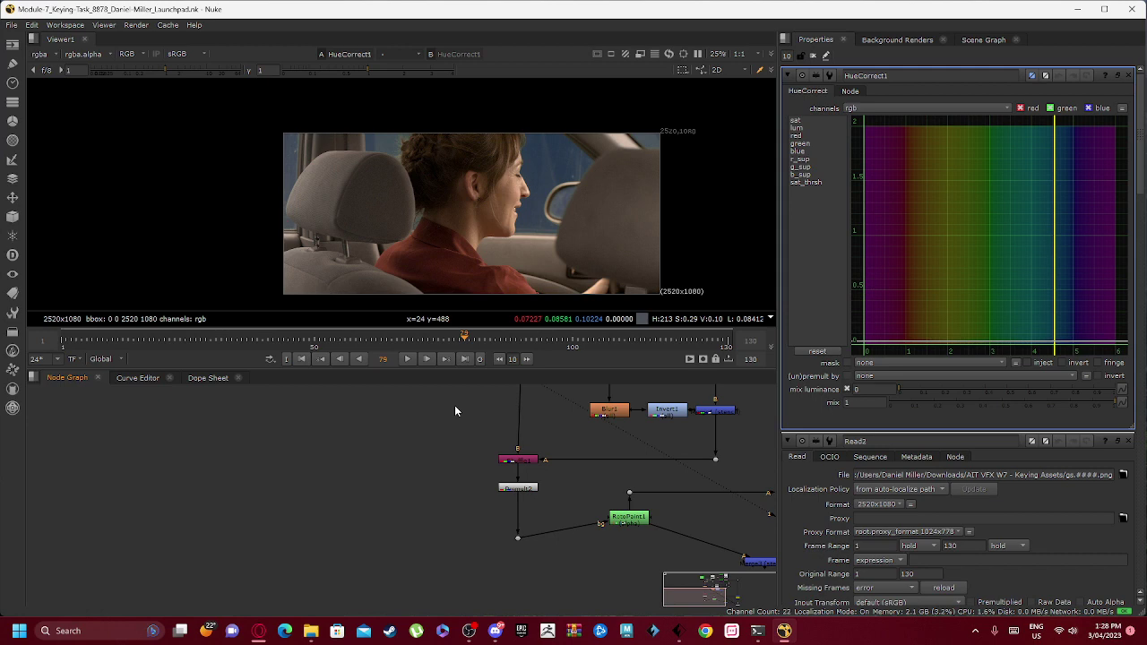
pyautogui.doubleClick(529, 463)
pyautogui.scroll(-2, 537, 428)
pyautogui.scroll(2, 527, 428)
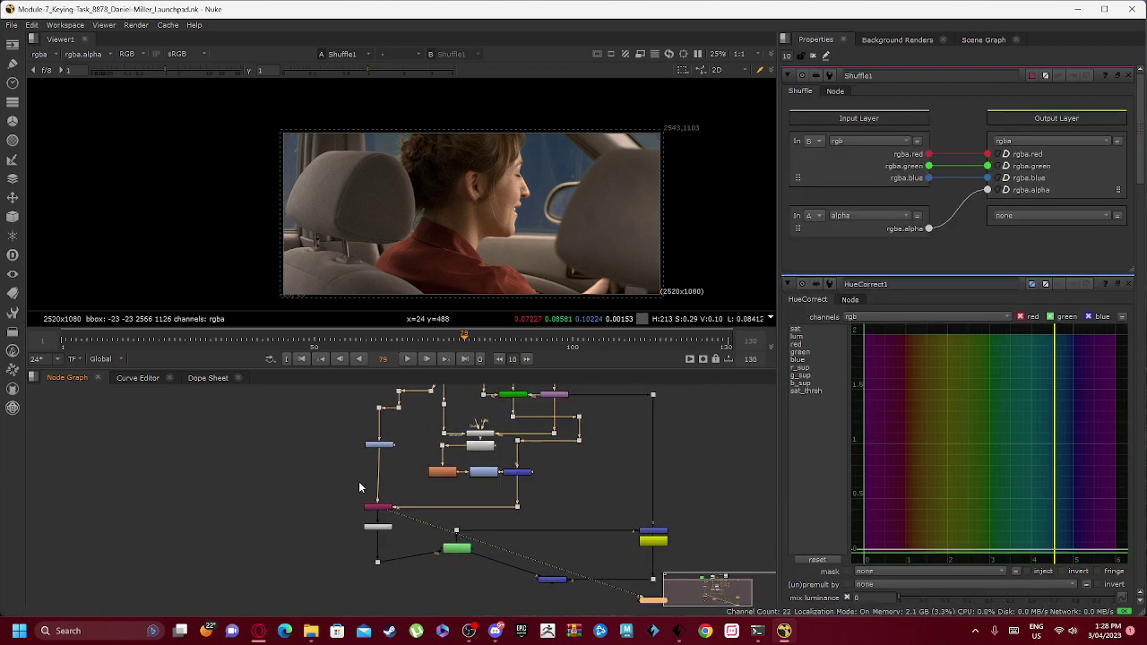
pyautogui.scroll(2, 553, 453)
pyautogui.moveTo(557, 448); pyautogui.dragTo(430, 488, button='middle')
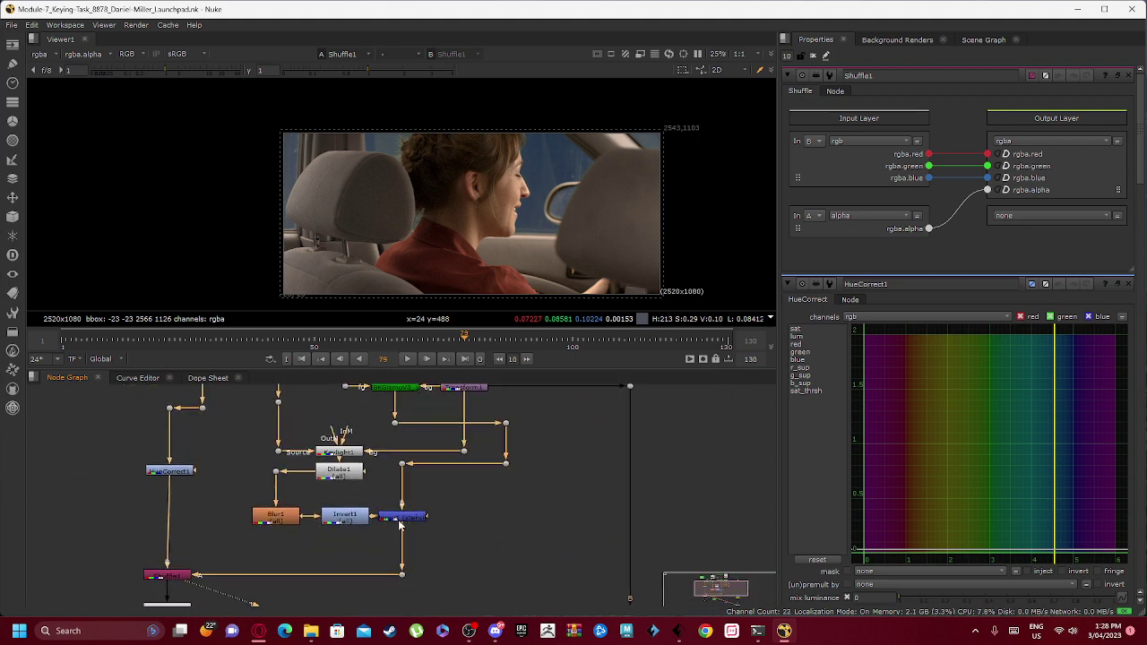
pyautogui.click(408, 517)
pyautogui.press('1')
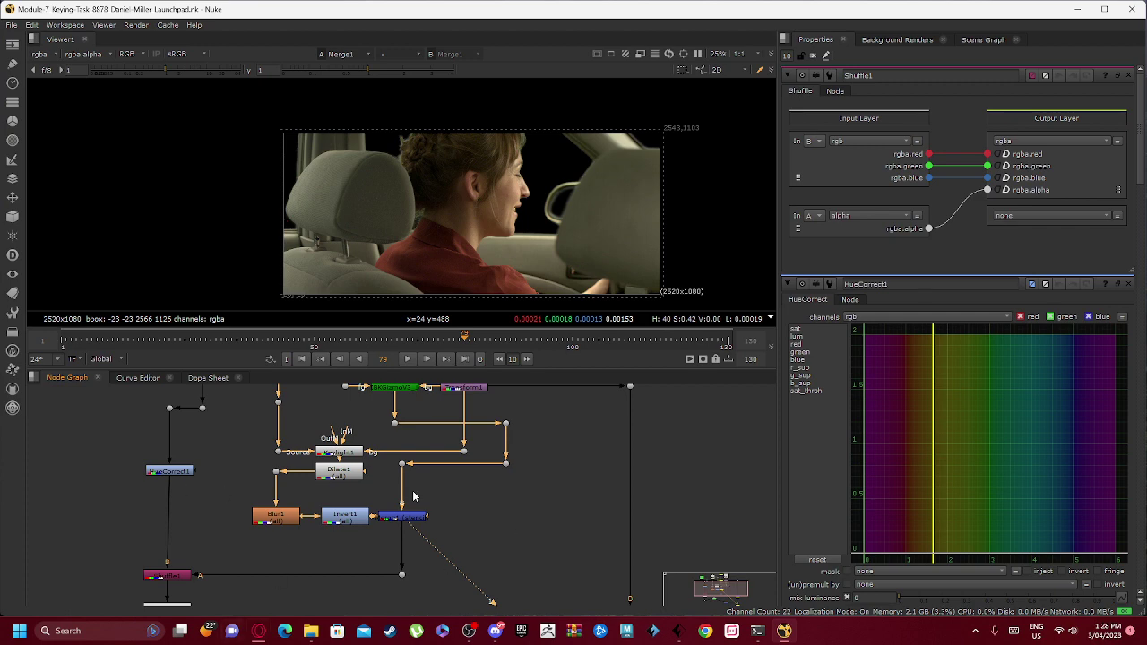
pyautogui.moveTo(226, 521); pyautogui.dragTo(325, 540, button='middle')
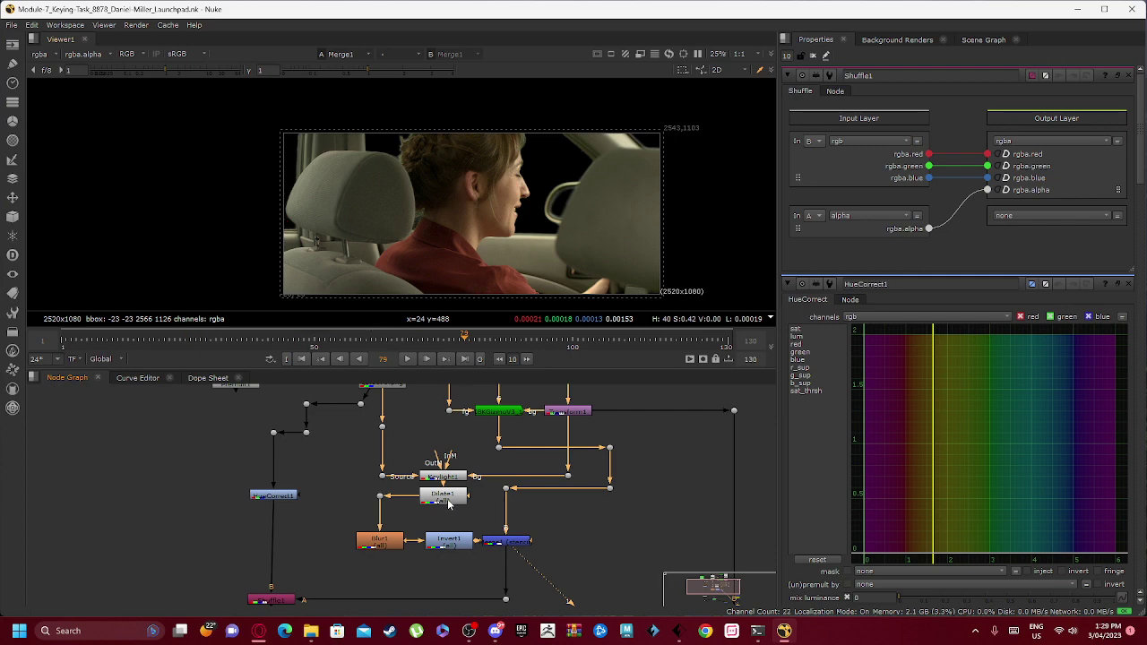
pyautogui.scroll(-2, 449, 505)
pyautogui.moveTo(465, 524); pyautogui.dragTo(491, 416, button='middle')
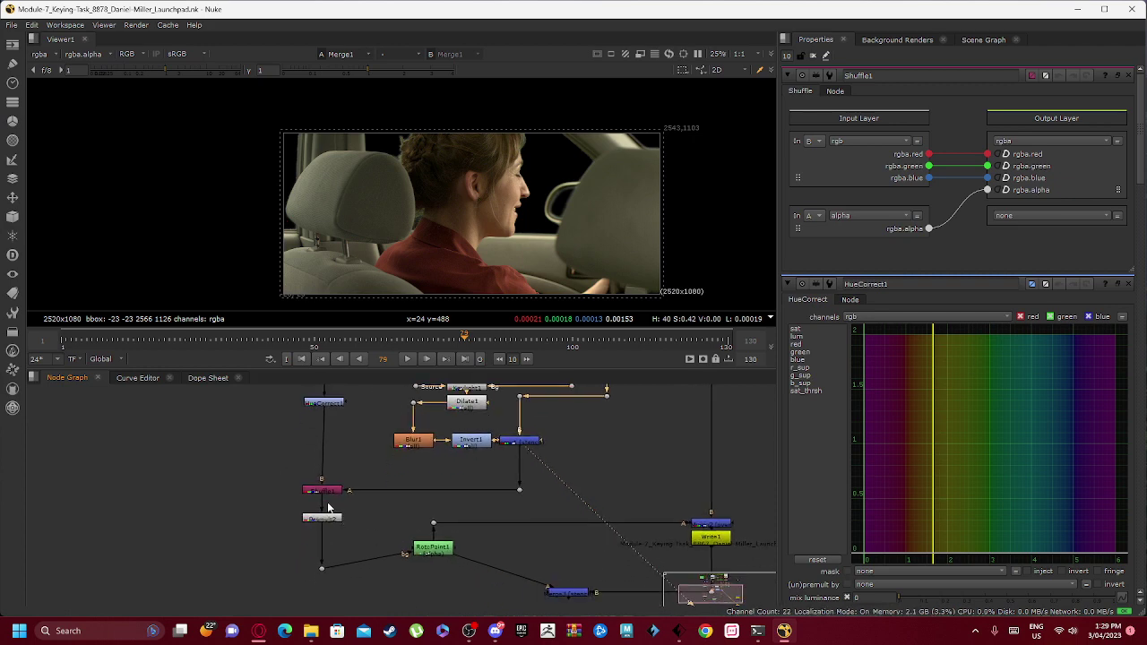
pyautogui.moveTo(380, 506); pyautogui.dragTo(484, 477, button='middle')
pyautogui.click(427, 457)
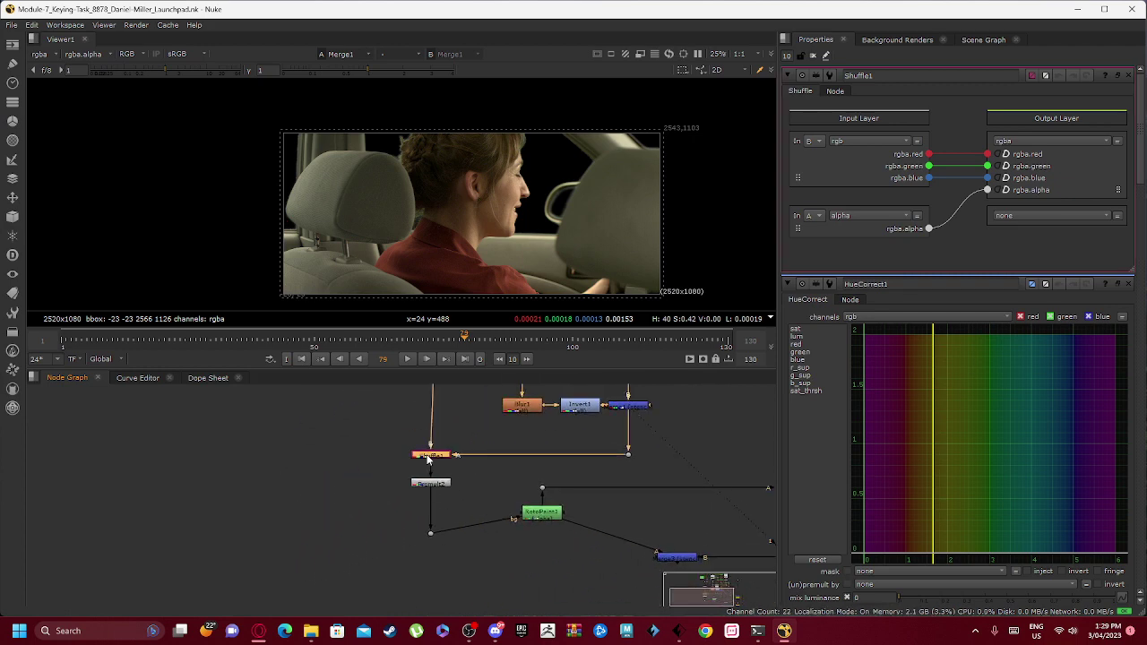
pyautogui.press('1')
pyautogui.scroll(5, 429, 457)
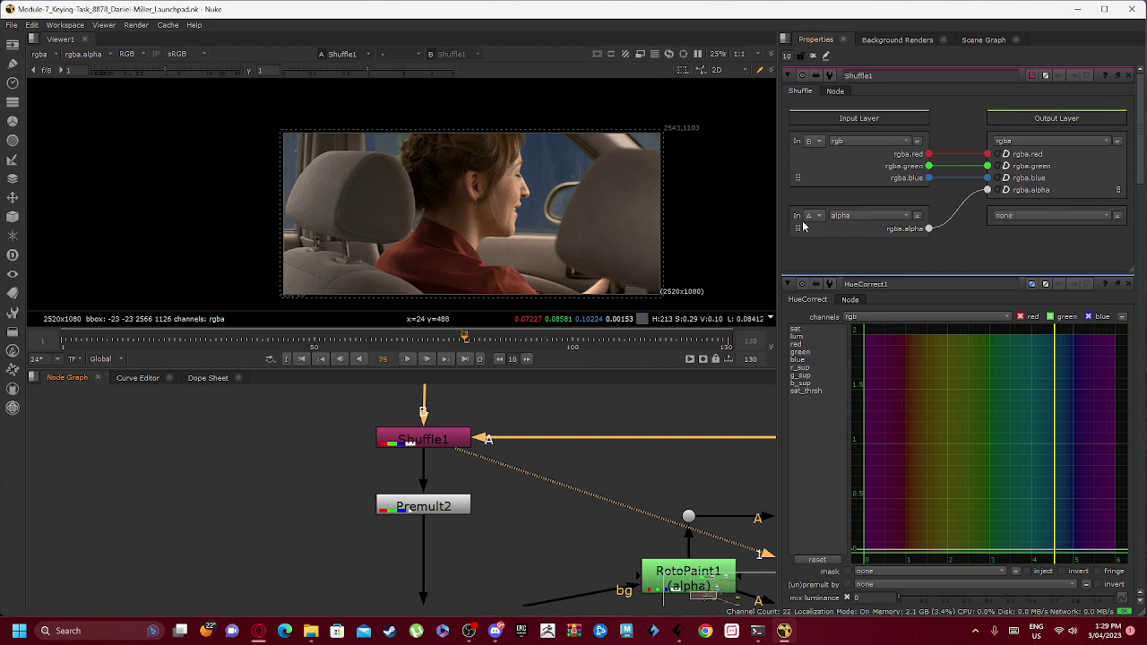
pyautogui.scroll(-5, 431, 429)
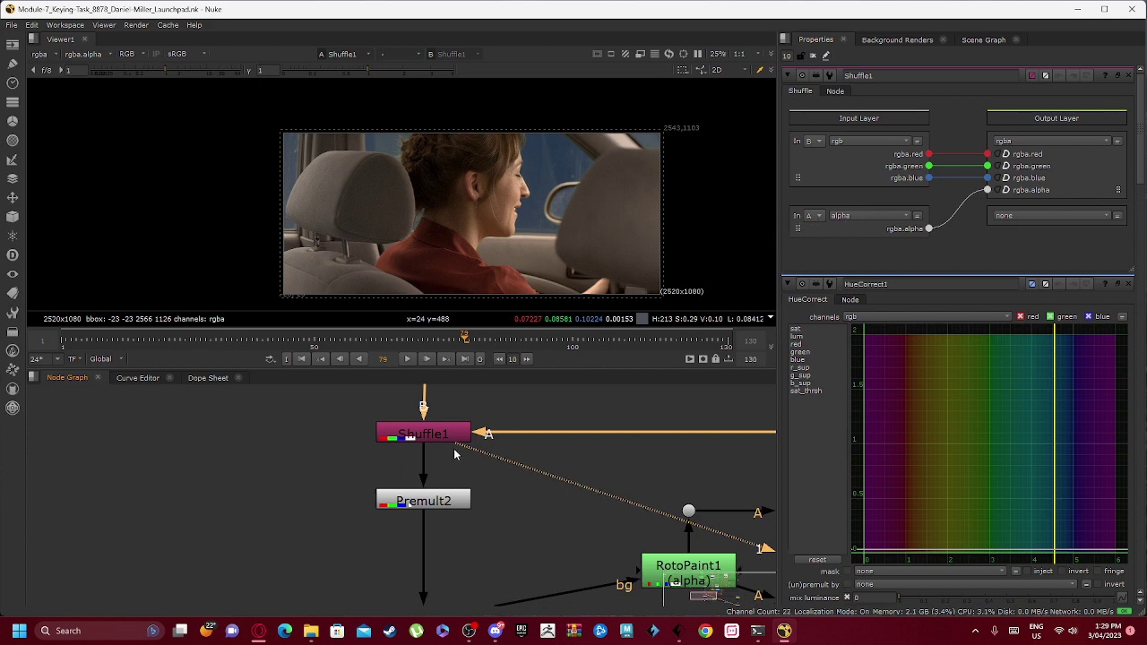
# Step: Show the Premult2 output in the viewer
pyautogui.click(428, 463)
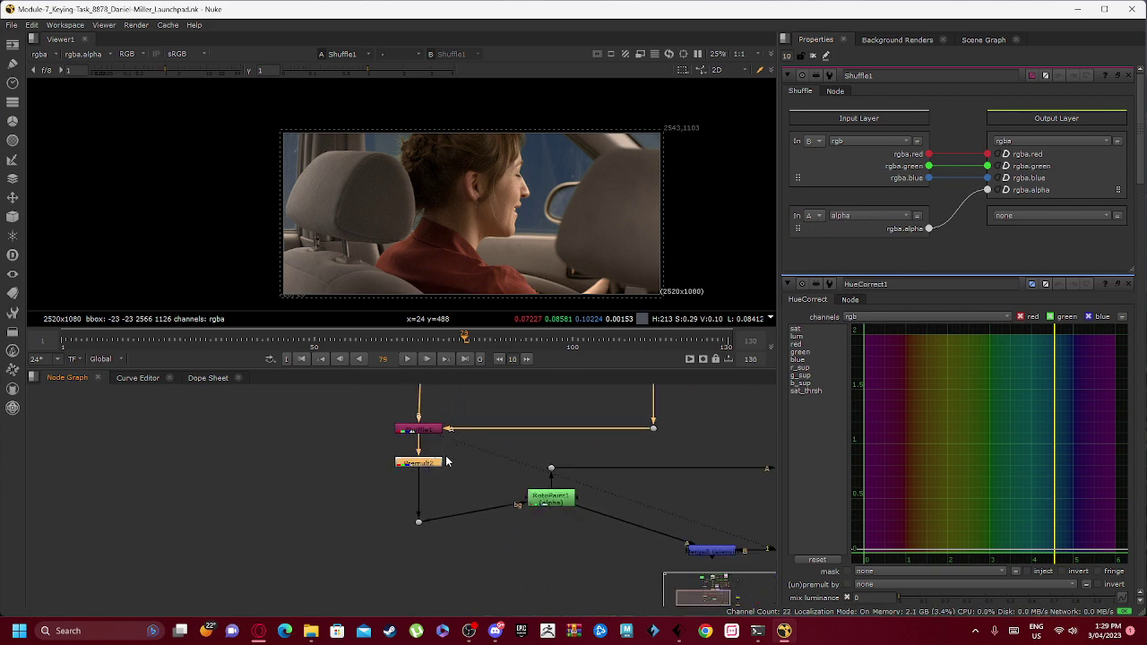
pyautogui.press('1')
pyautogui.scroll(-3, 495, 454)
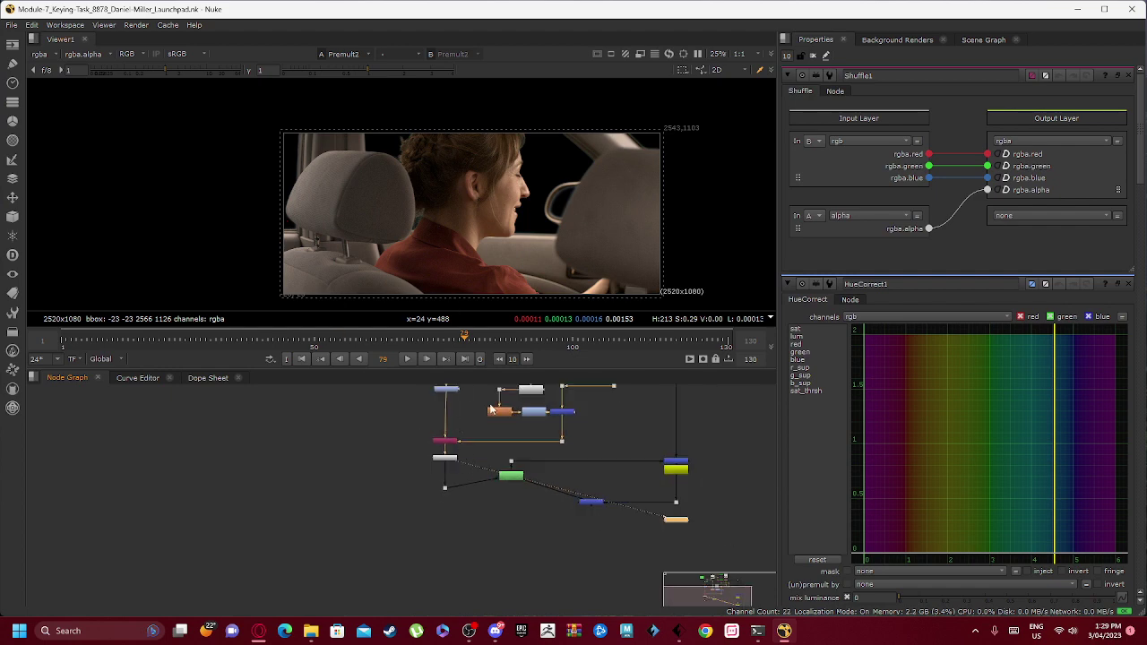
pyautogui.scroll(3, 494, 455)
pyautogui.scroll(-6, 532, 453)
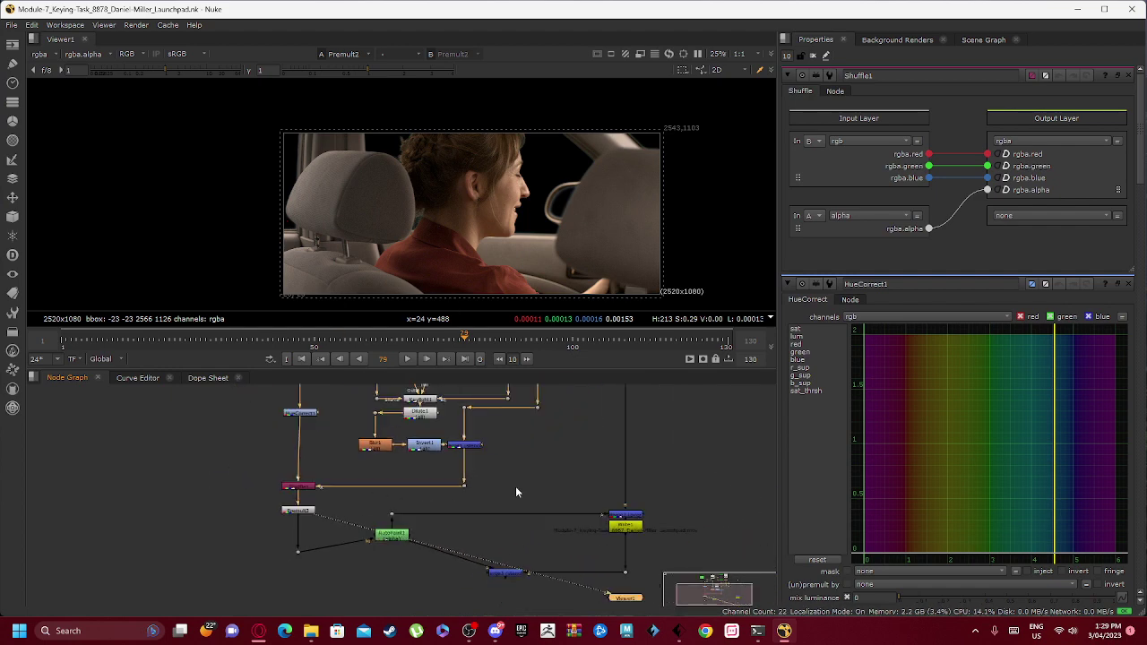
pyautogui.scroll(1, 519, 454)
pyautogui.scroll(5, 520, 454)
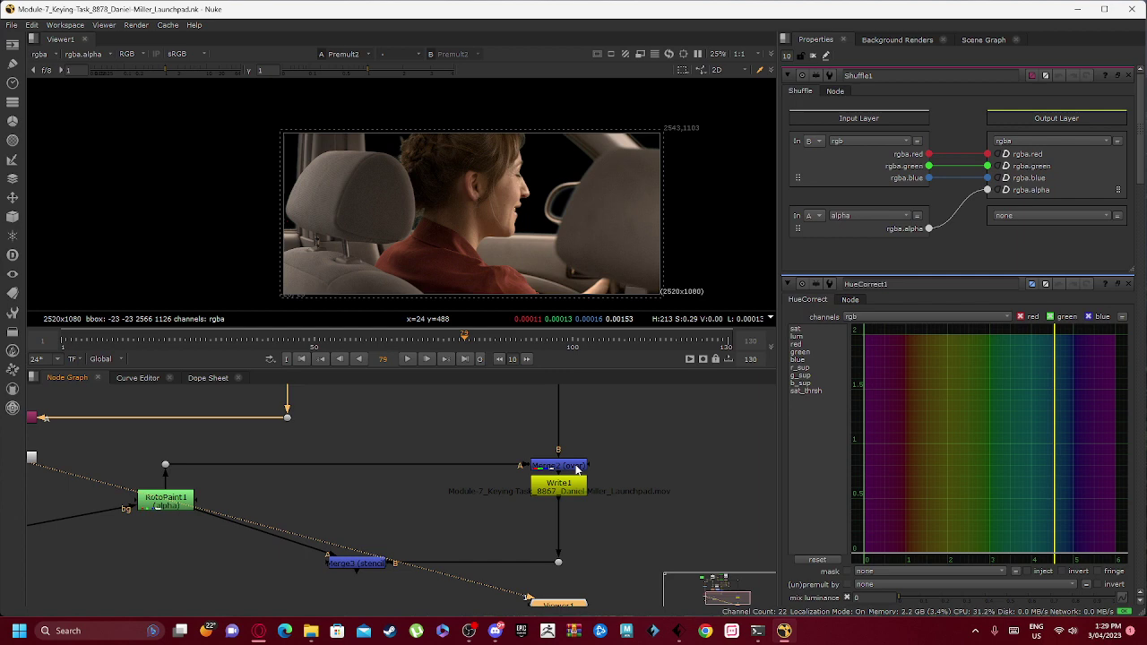
# Step: View the Merge2 and Merge3 stencil results and open Merge2's over-operation settings
pyautogui.click(610, 474)
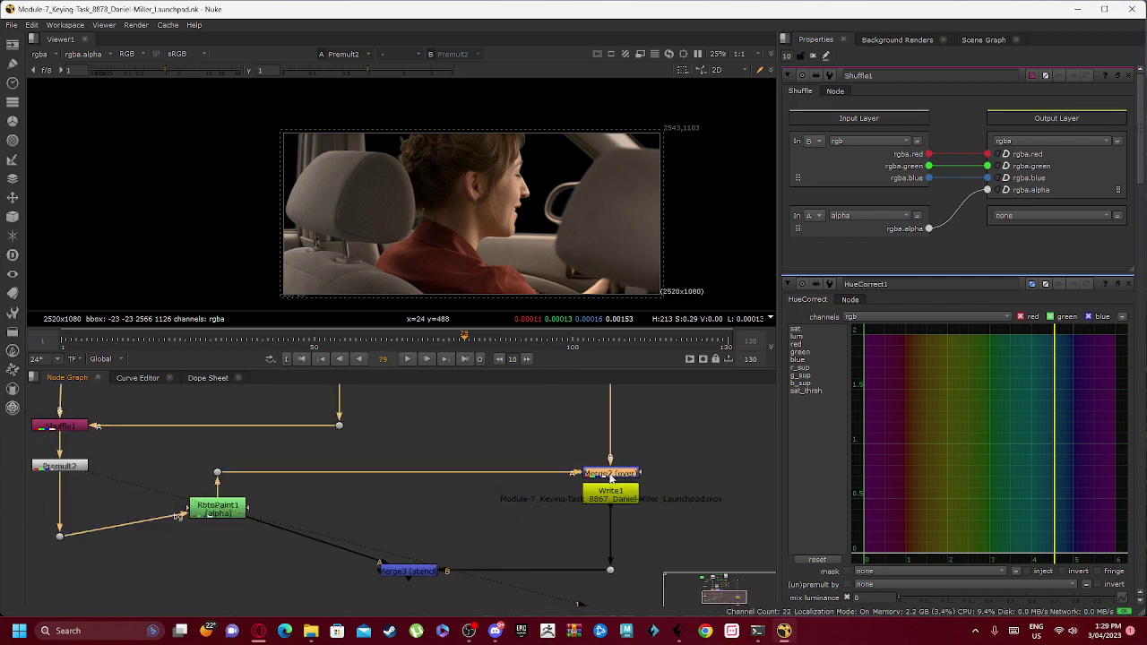
pyautogui.press('1')
pyautogui.click(417, 570)
pyautogui.press('1')
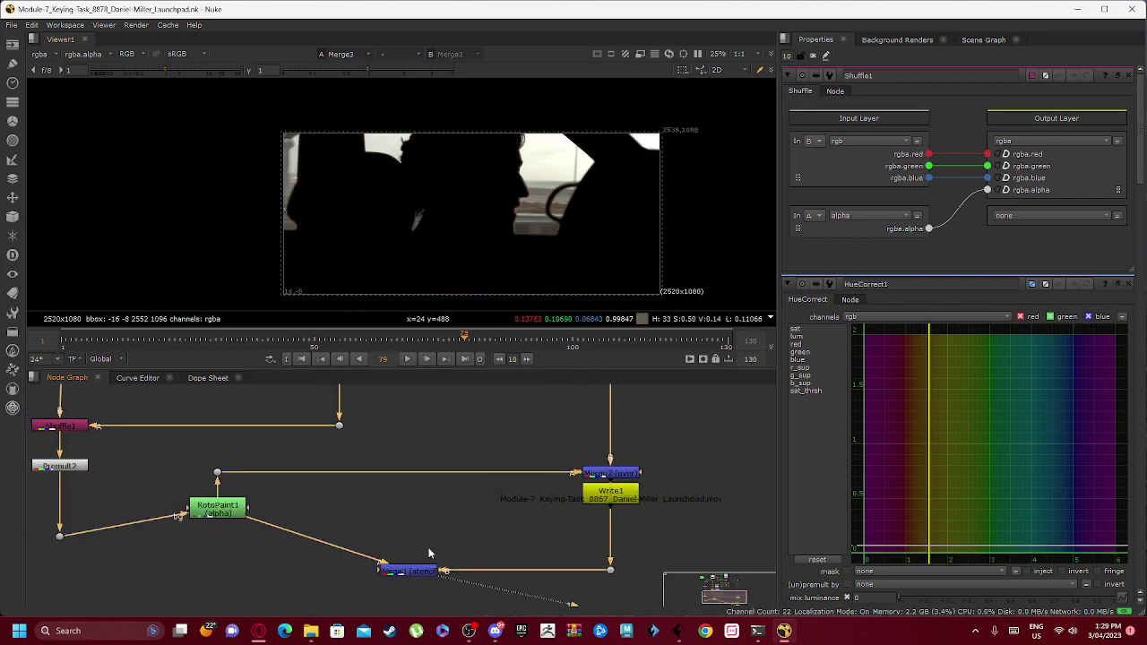
pyautogui.doubleClick(603, 477)
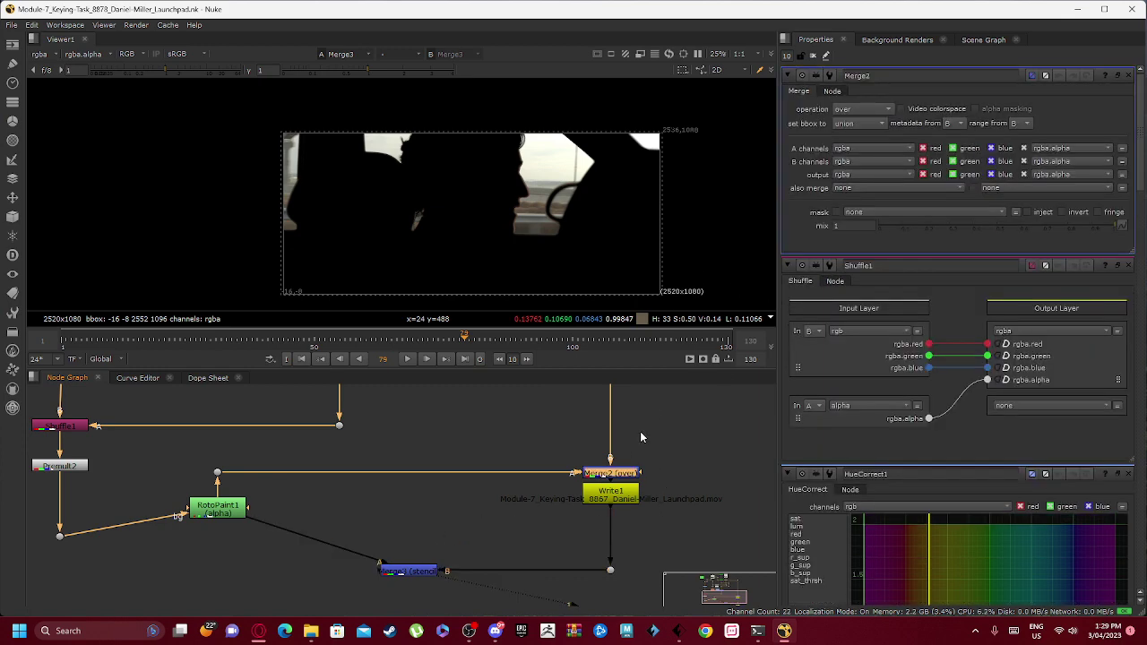
pyautogui.press('1')
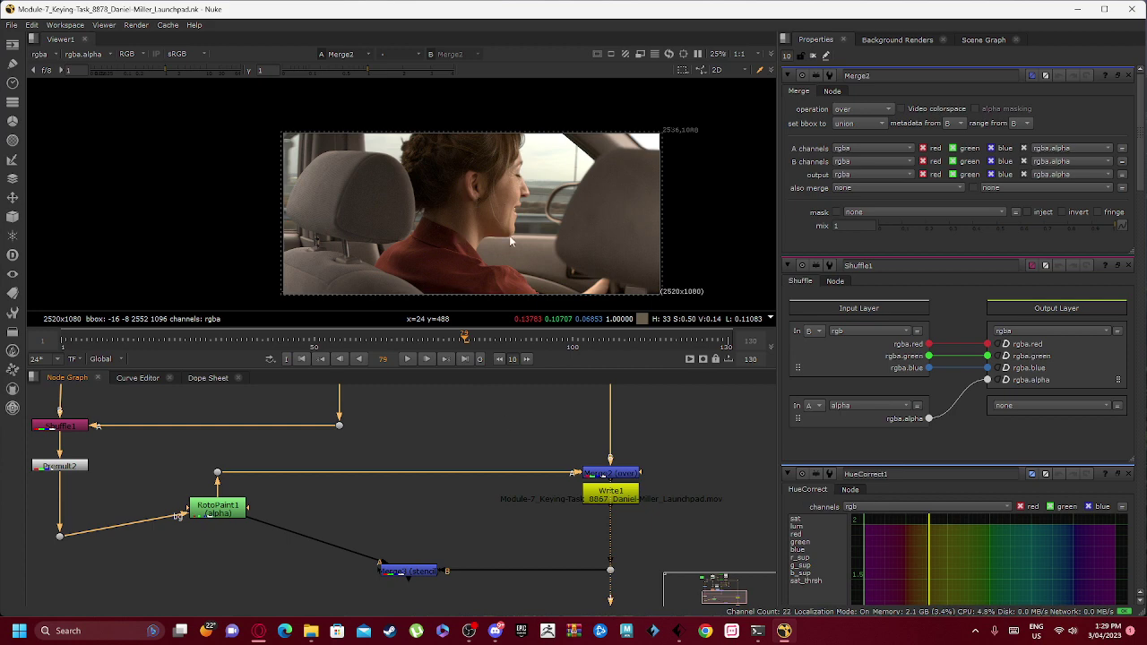
# Step: Show the final Write1 output with the actress over the road plate
pyautogui.moveTo(443, 478); pyautogui.dragTo(542, 422, button='middle')
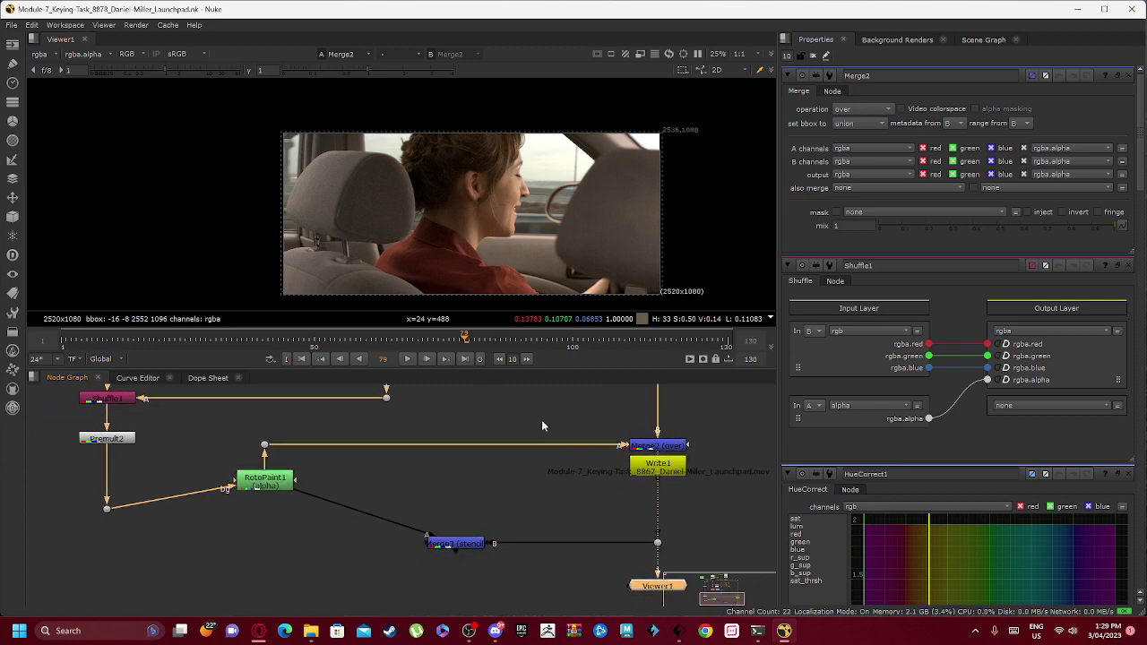
pyautogui.click(661, 466)
pyautogui.press('1')
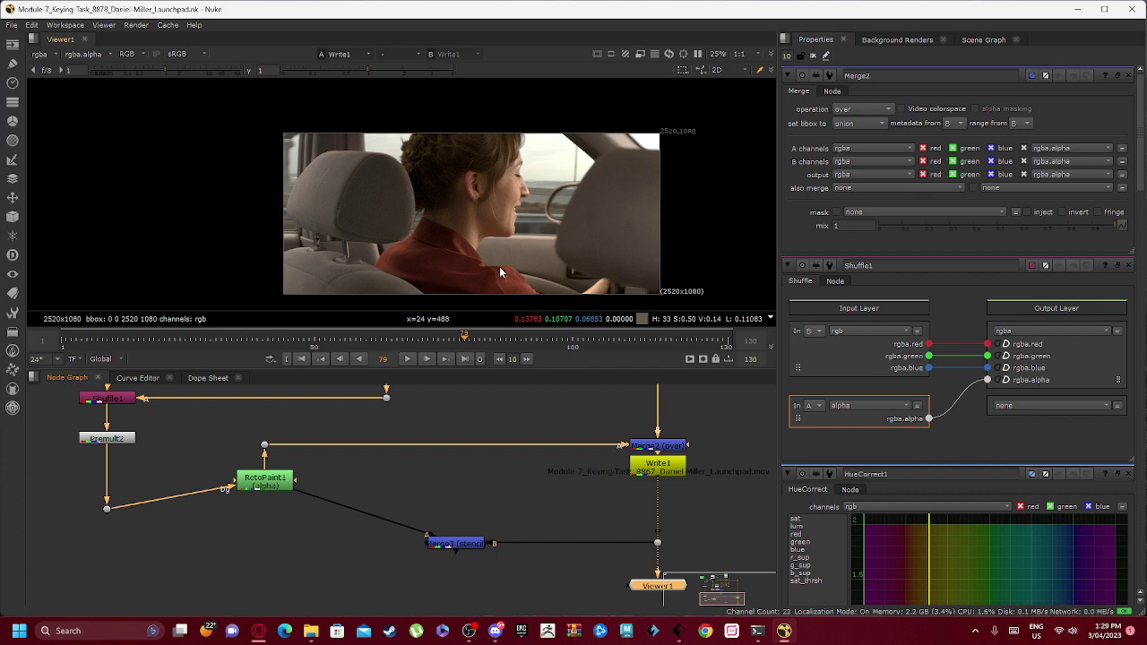
# Step: Open Write1's MOV render settings (H.264, 24 fps) and view the RotoPaint1 alpha result
pyautogui.doubleClick(658, 464)
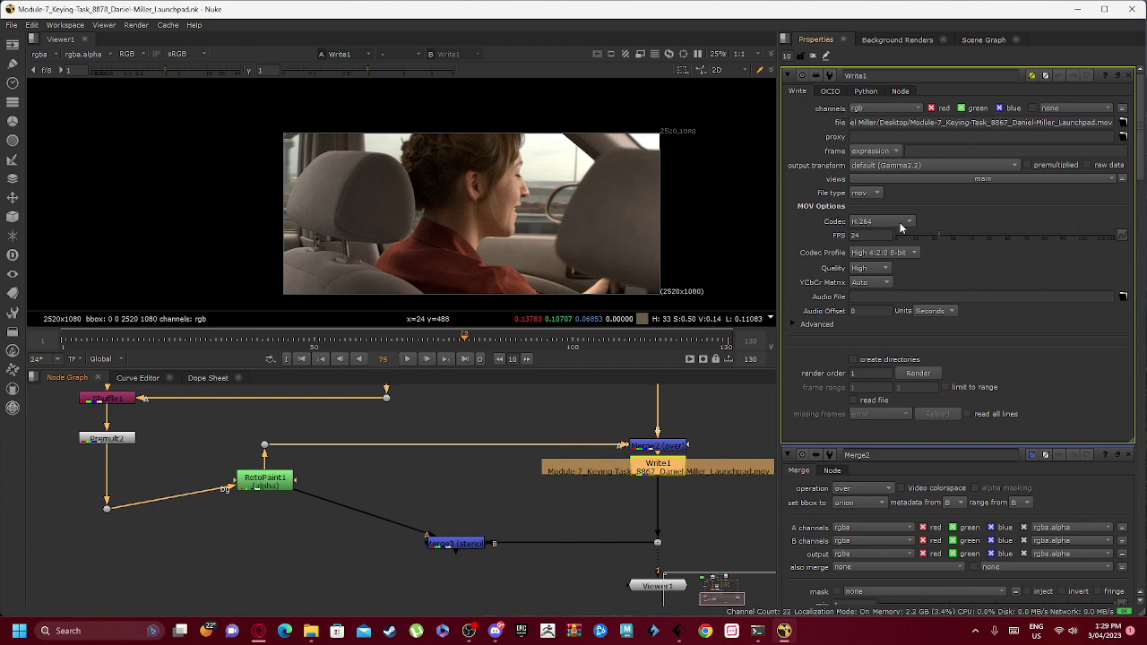
pyautogui.hscroll(-5, 382, 522)
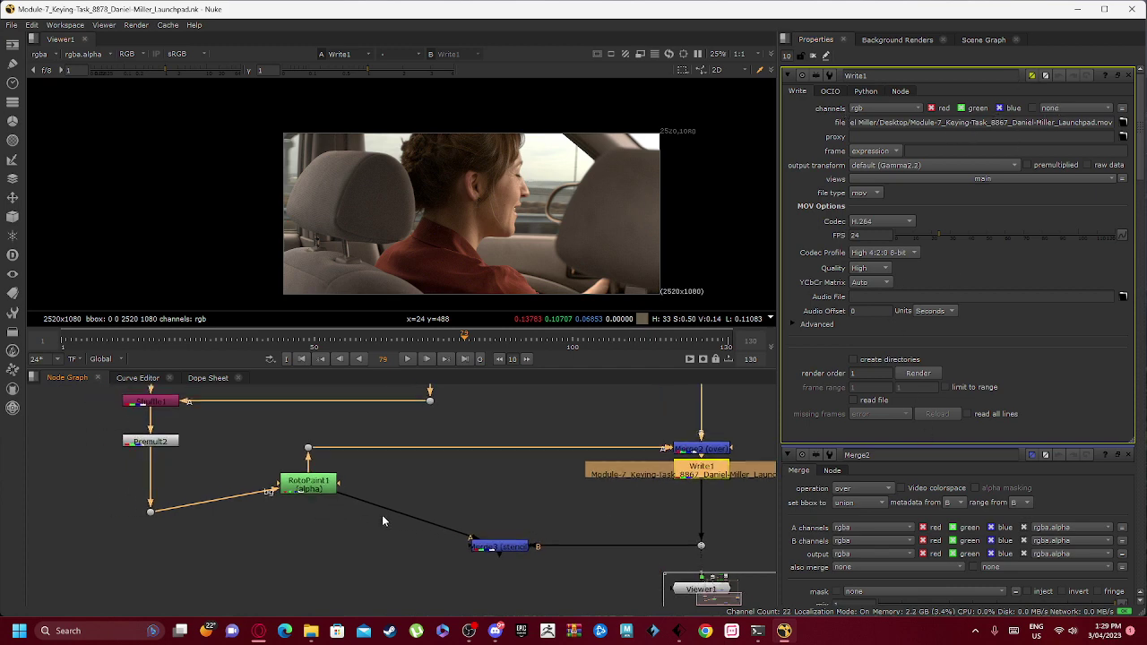
pyautogui.click(406, 505)
pyautogui.press('1')
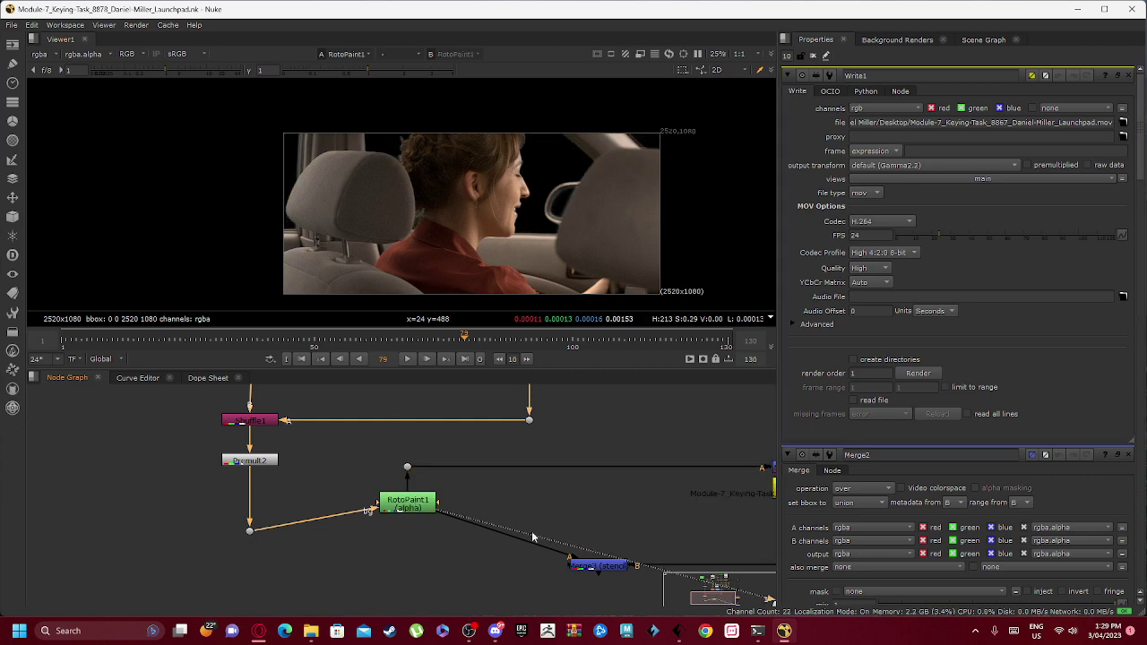
pyautogui.scroll(5, 508, 211)
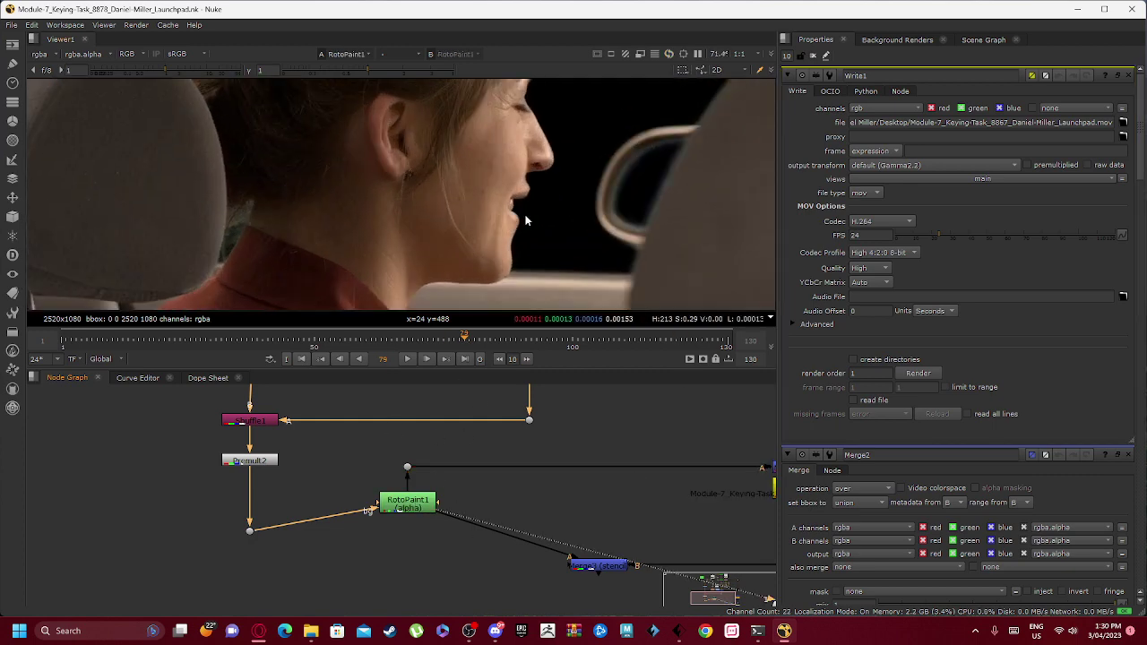
pyautogui.scroll(-3, 525, 215)
pyautogui.scroll(4, 440, 278)
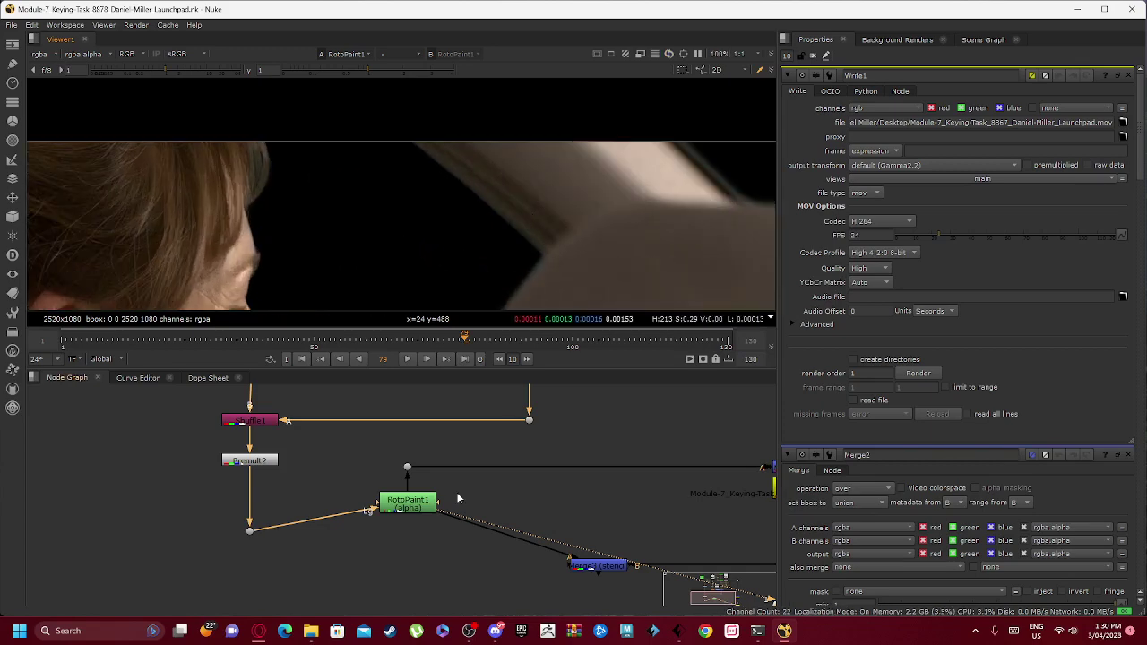
# Step: Open RotoPaint1's Bezier1 shape settings, play the roto from frame 1, and pause at 27
pyautogui.doubleClick(405, 506)
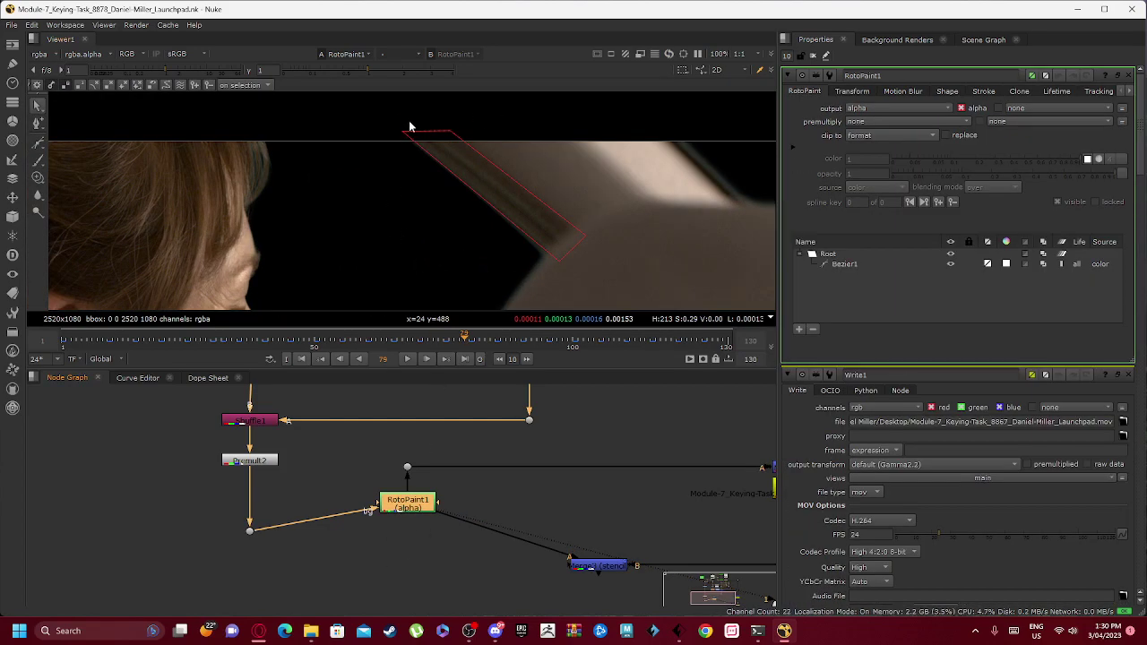
pyautogui.moveTo(70, 338); pyautogui.dragTo(707, 345)
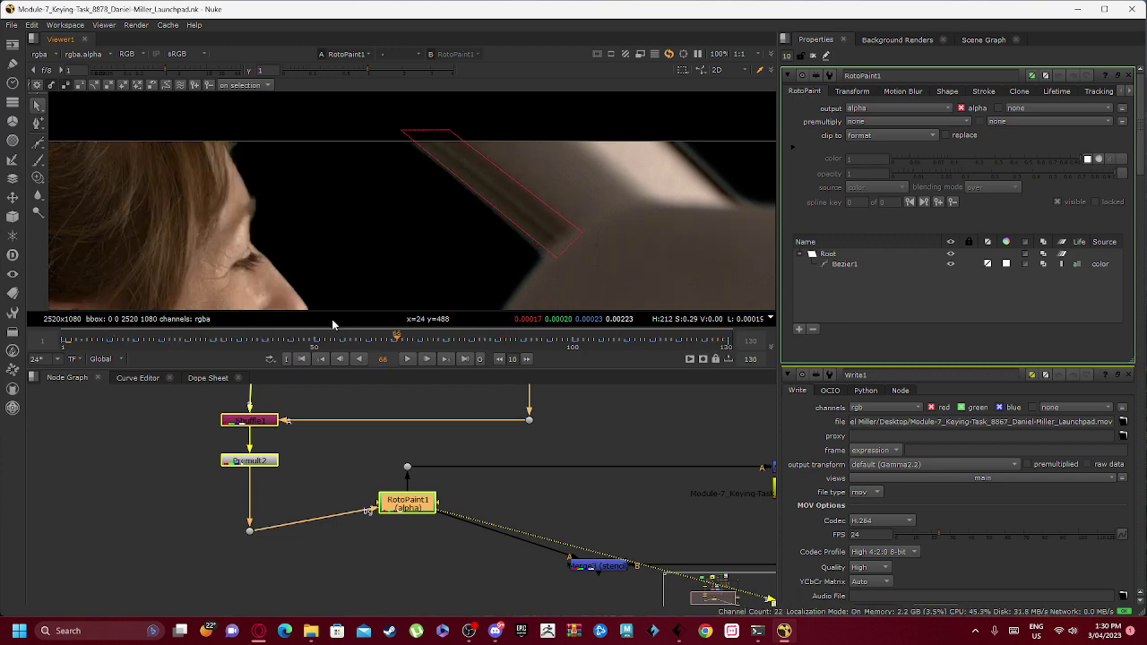
pyautogui.click(321, 358)
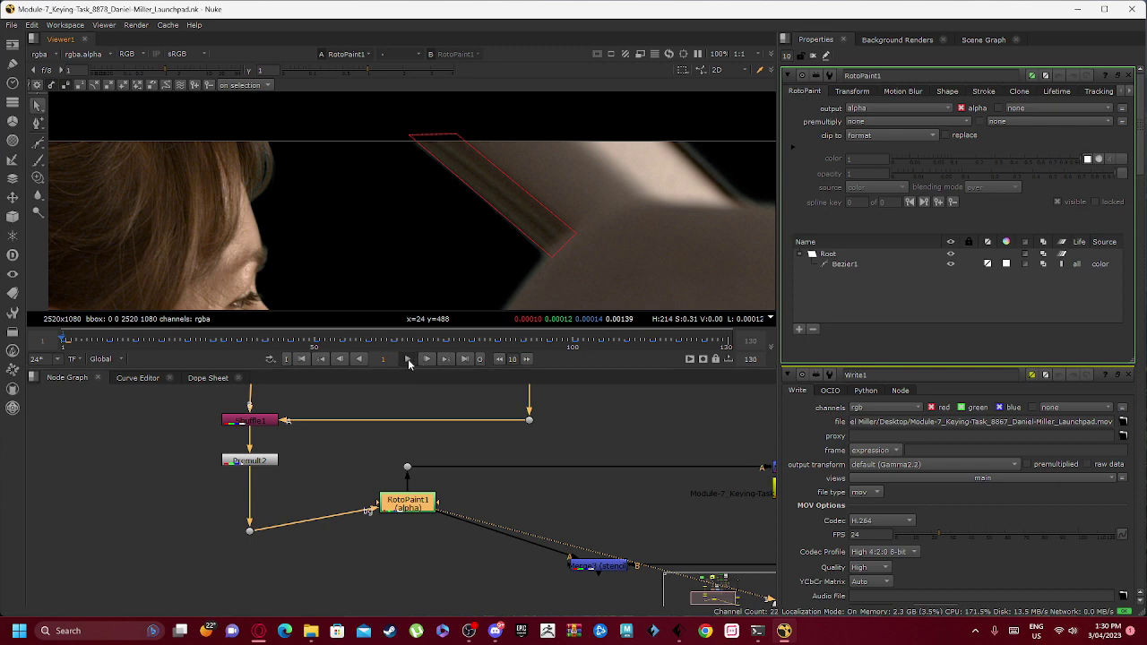
pyautogui.click(408, 358)
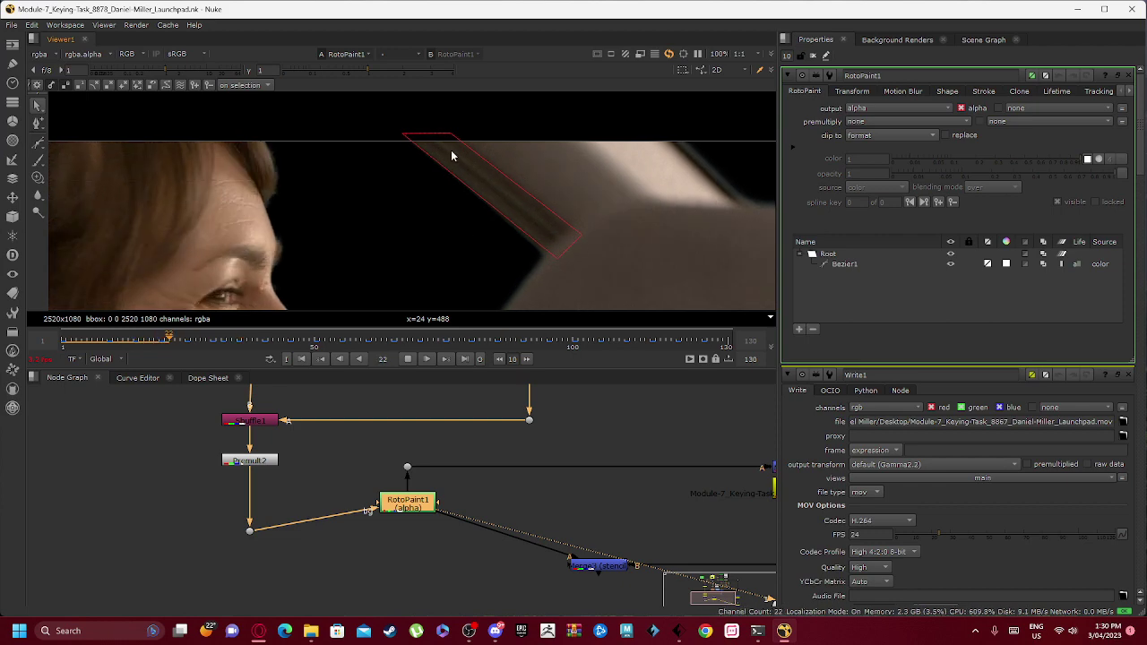
pyautogui.press('k')
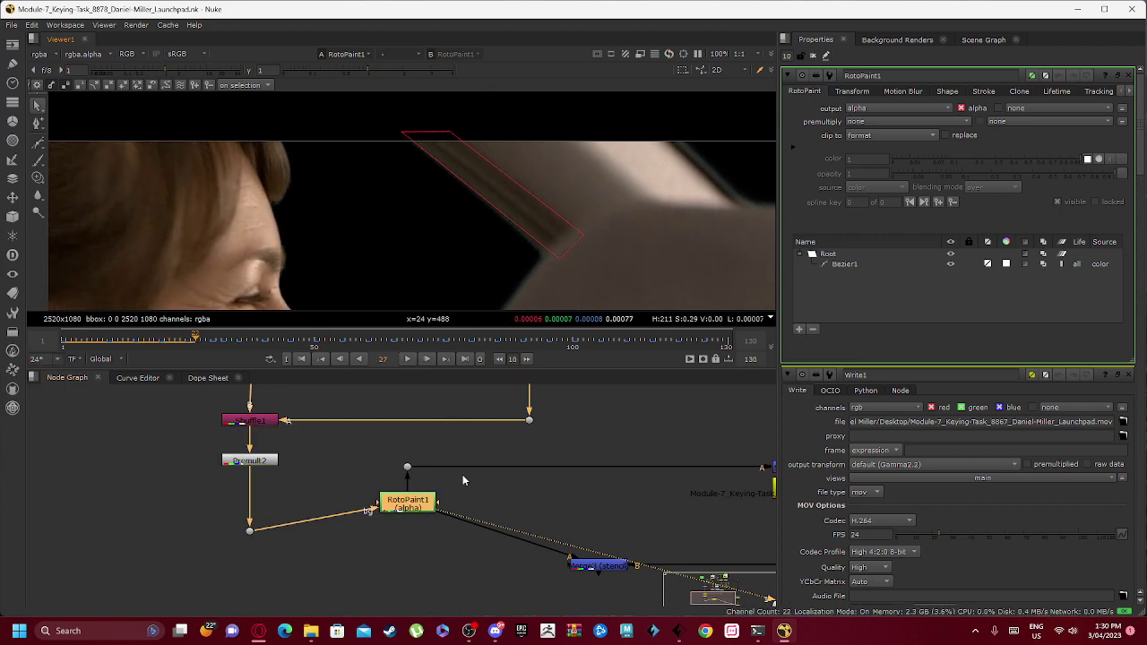
pyautogui.scroll(-3, 464, 481)
pyautogui.moveTo(474, 504); pyautogui.dragTo(385, 446, button='middle')
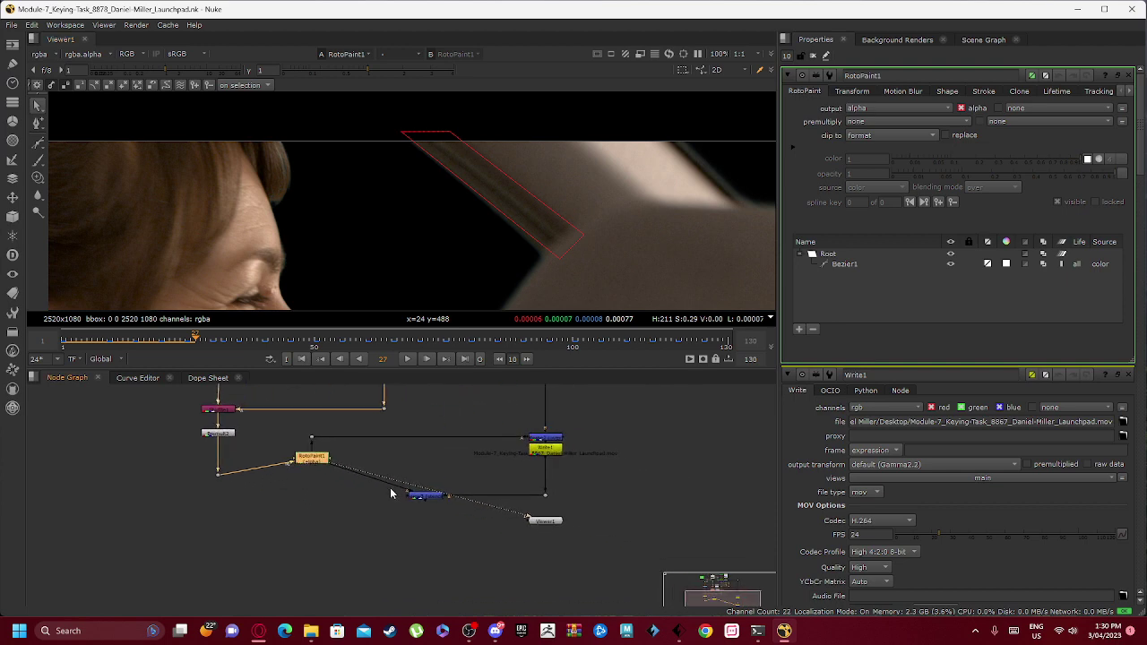
# Step: Select Merge3 and show its output in the viewer
pyautogui.scroll(2, 390, 494)
pyautogui.click(439, 500)
pyautogui.press('1')
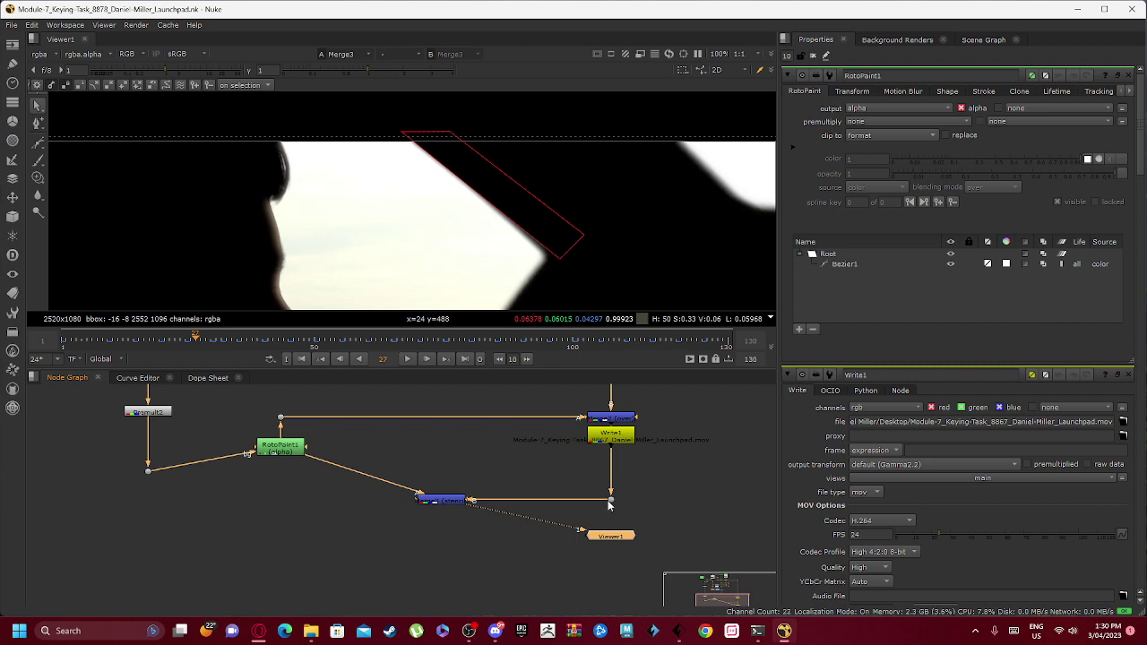
# Step: Recentre the node graph, zoom the viewer out to 35.7%, and select the lower merge node
pyautogui.click(610, 419)
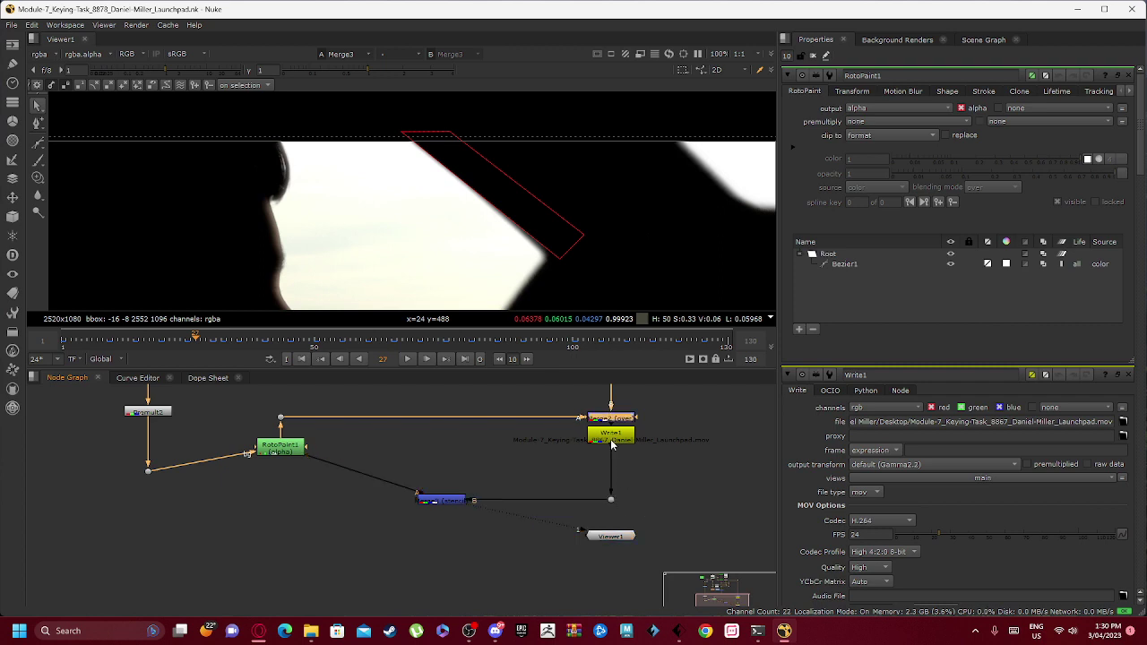
pyautogui.click(609, 480)
pyautogui.moveTo(553, 475); pyautogui.dragTo(502, 507, button='middle')
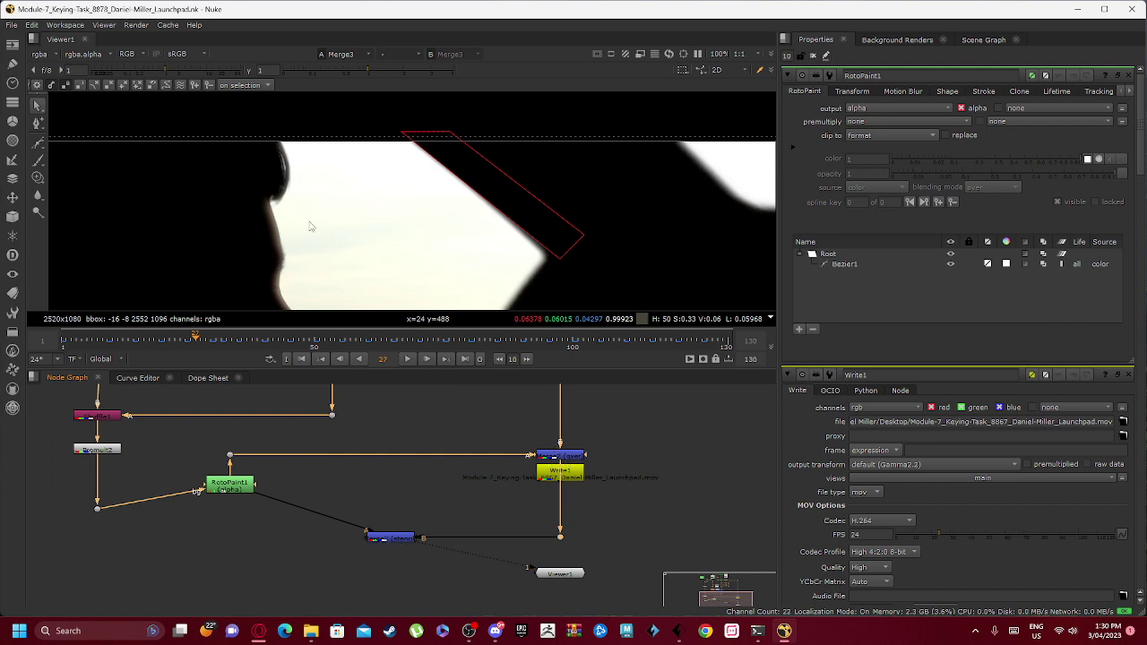
pyautogui.scroll(-5, 310, 227)
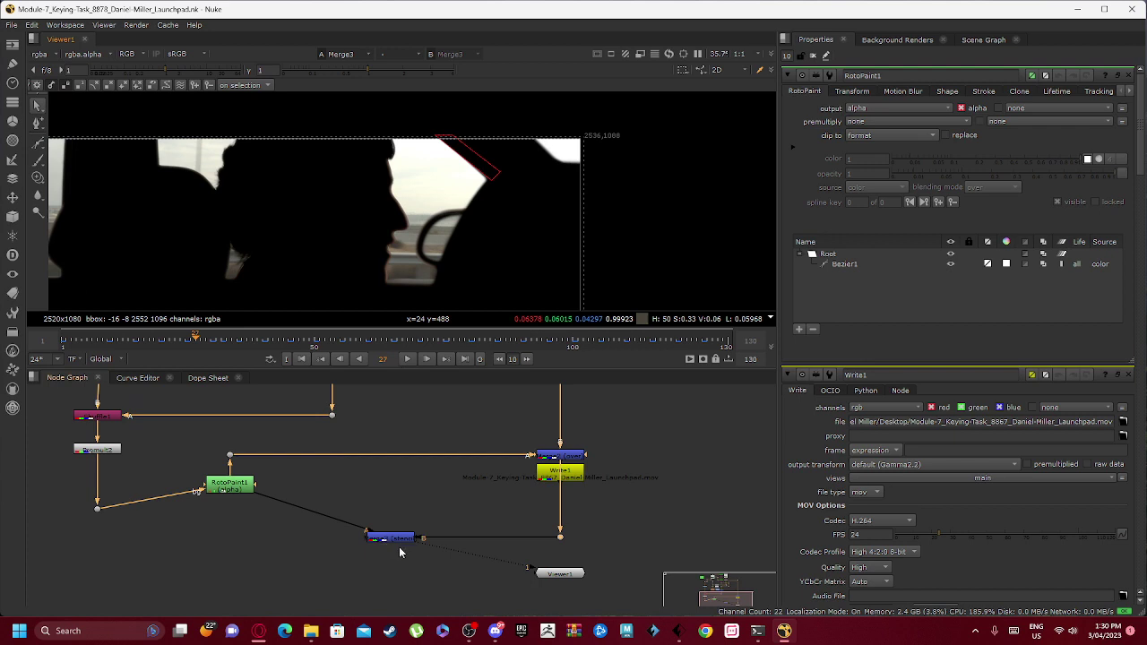
pyautogui.click(392, 536)
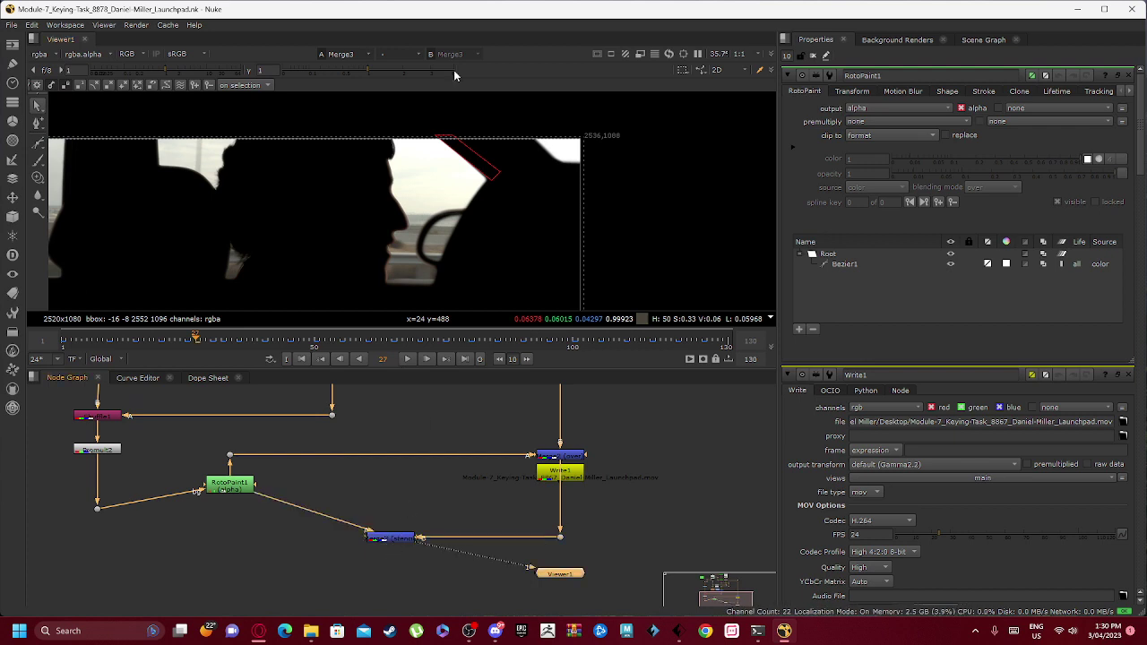
# Step: Show the Write1 output, the full-colour composite, in the viewer
pyautogui.scroll(-2, 361, 197)
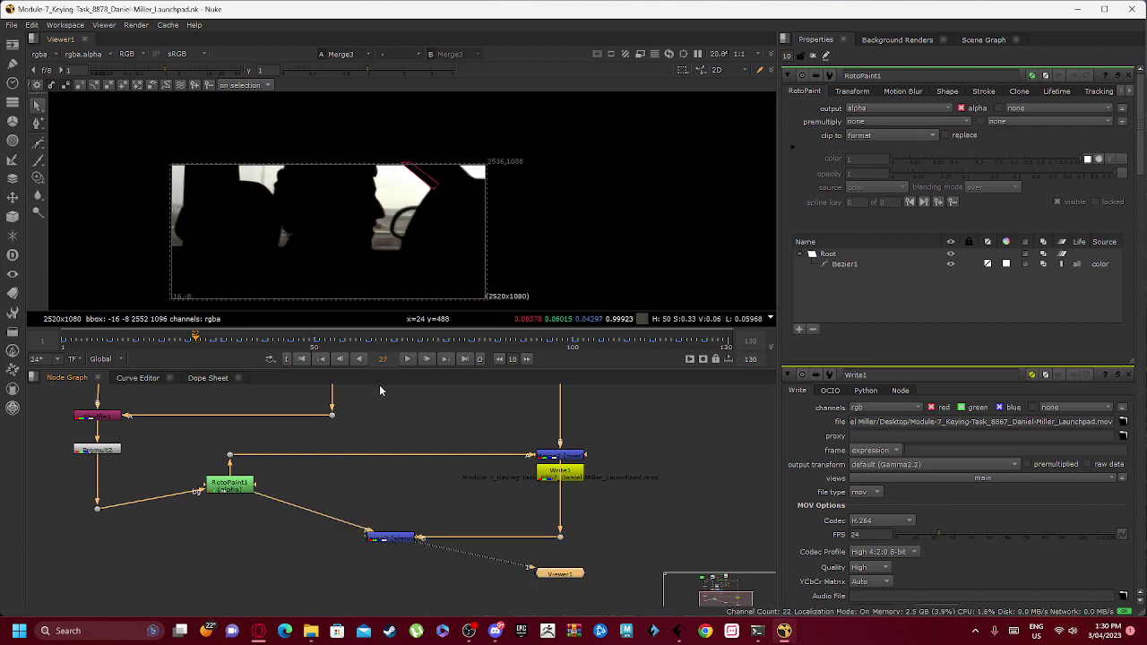
pyautogui.click(559, 475)
pyautogui.press('1')
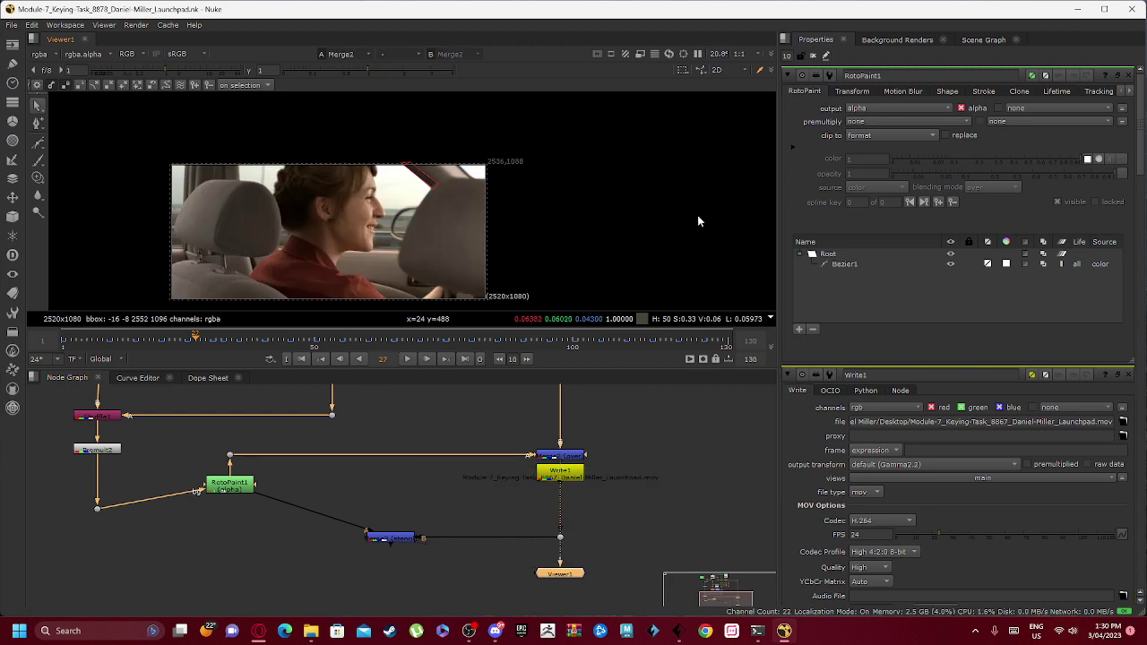
# Step: Close all seven node property panels until the Properties bin is empty
pyautogui.click(1128, 77)
pyautogui.click(1128, 76)
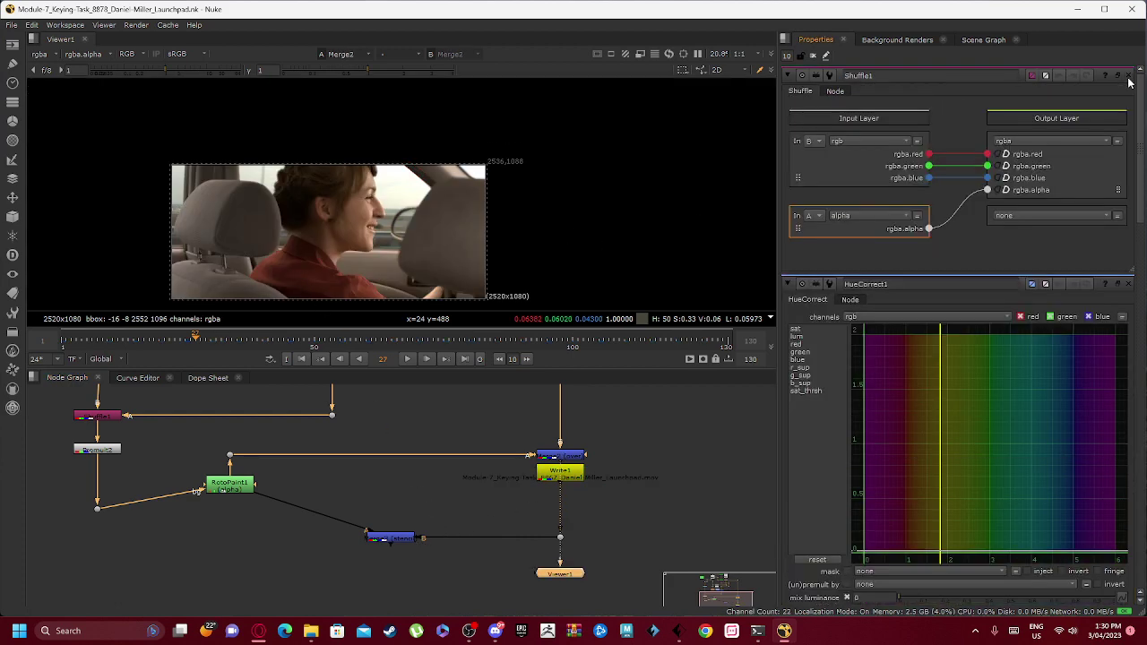
pyautogui.click(1128, 76)
pyautogui.click(1128, 76)
pyautogui.click(1128, 76)
pyautogui.click(1128, 76)
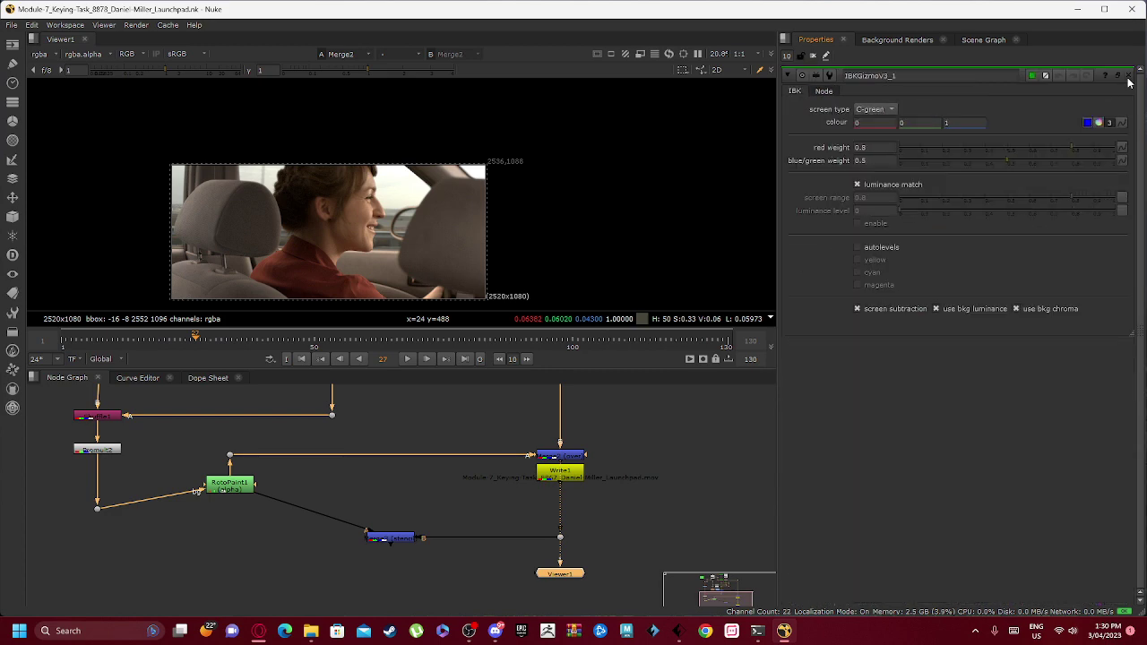
pyautogui.click(1128, 77)
# Step: Start playback of the composite and frame the image in the viewer
pyautogui.click(407, 358)
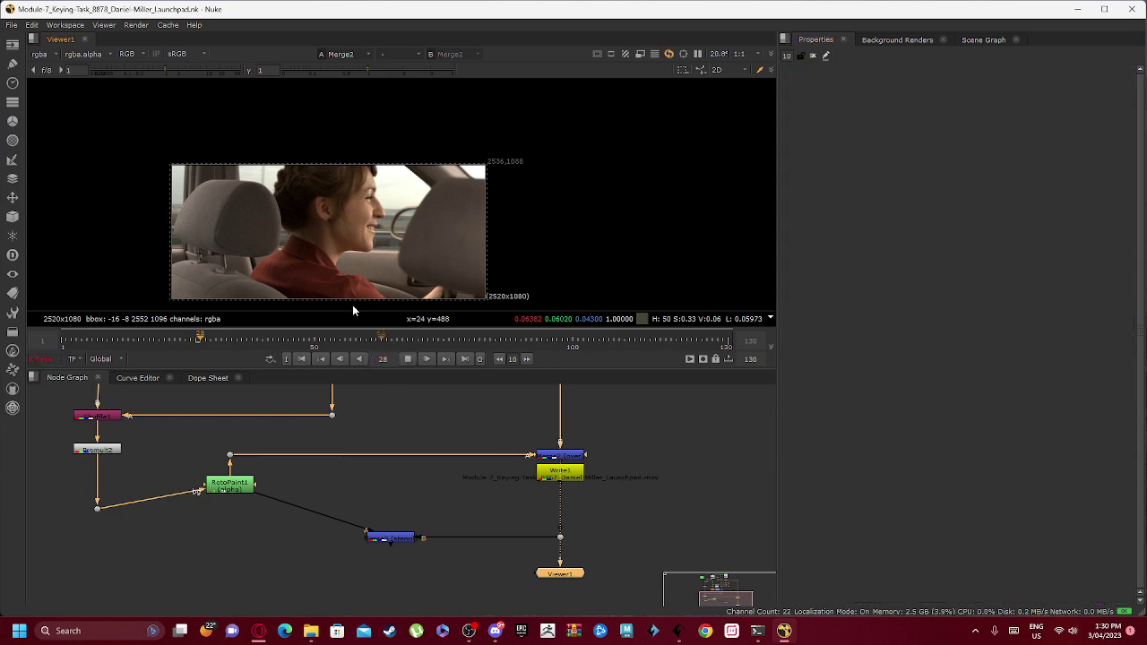
pyautogui.moveTo(323, 262); pyautogui.dragTo(446, 255, button='middle')
pyautogui.scroll(3, 439, 252)
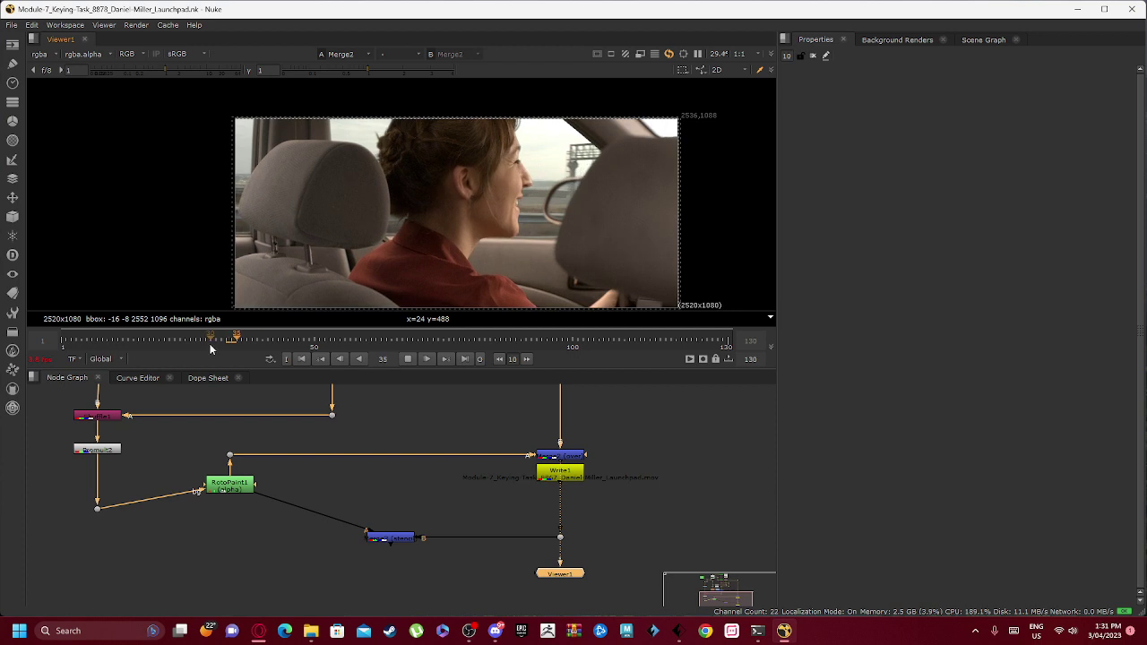
# Step: Scrub the timeline back to frame 1, then forward to frame 129
pyautogui.moveTo(201, 339); pyautogui.dragTo(62, 343)
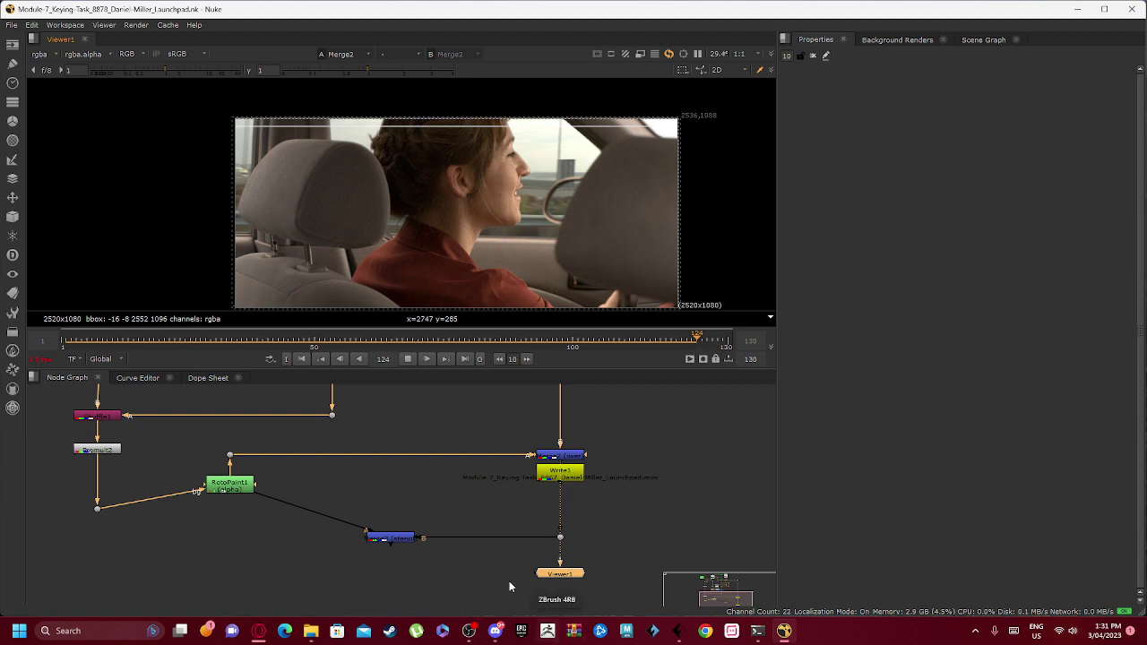
pyautogui.moveTo(757, 631)
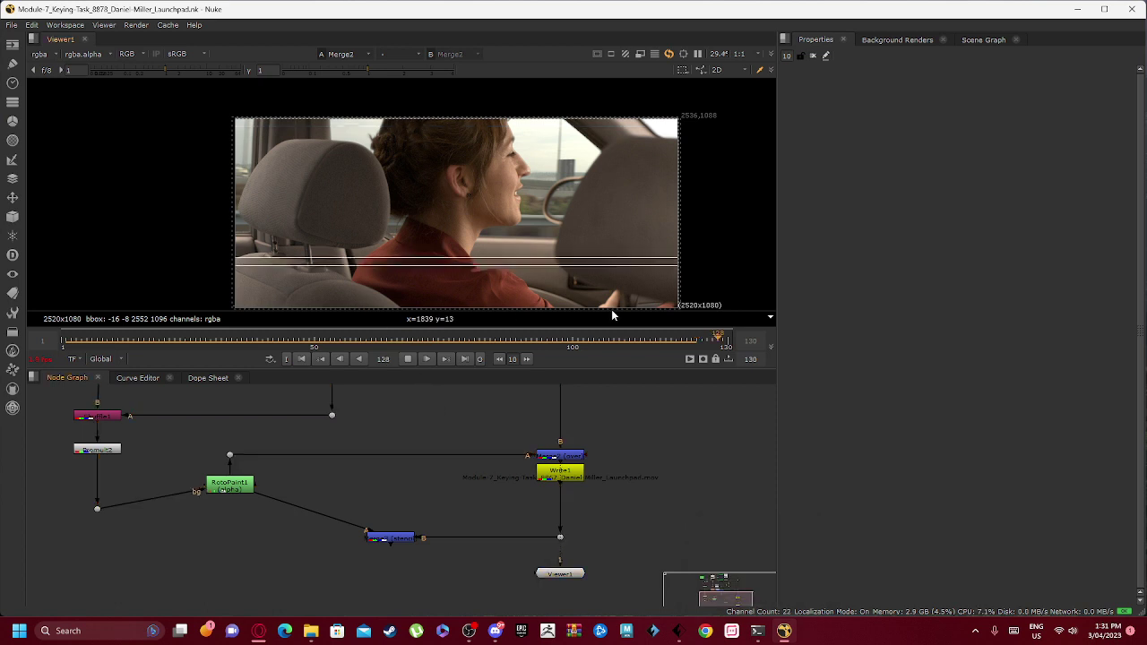
pyautogui.click(717, 342)
pyautogui.moveTo(700, 344); pyautogui.dragTo(722, 342)
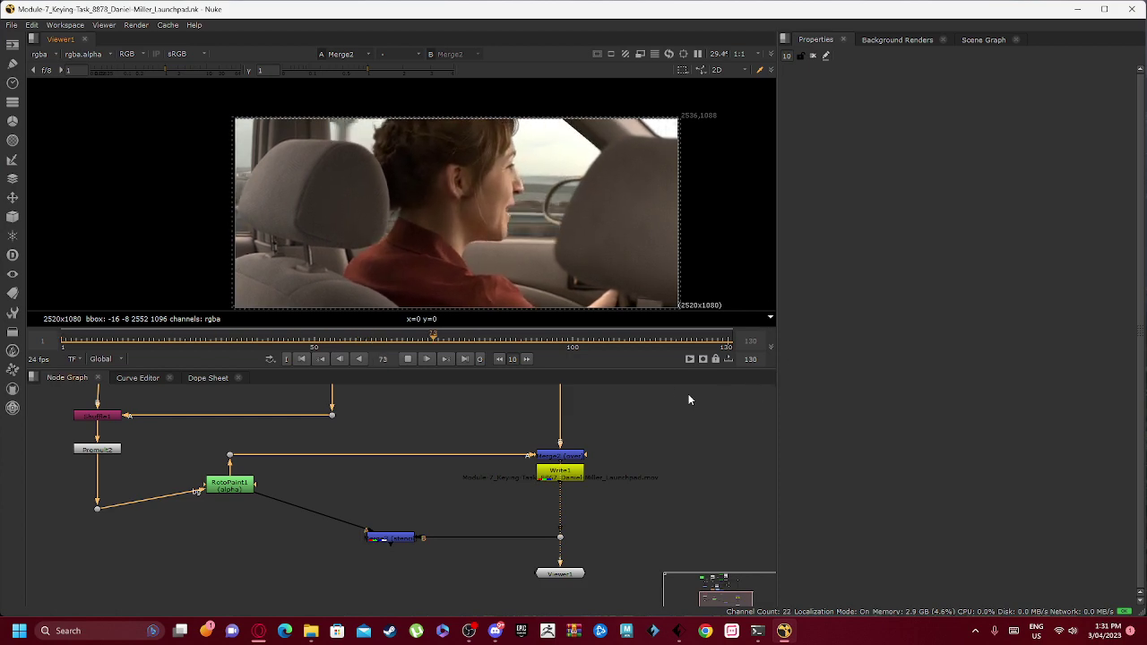
# Step: Open Merge2's properties, showing its over operation
pyautogui.scroll(2, 468, 198)
pyautogui.scroll(-4, 467, 199)
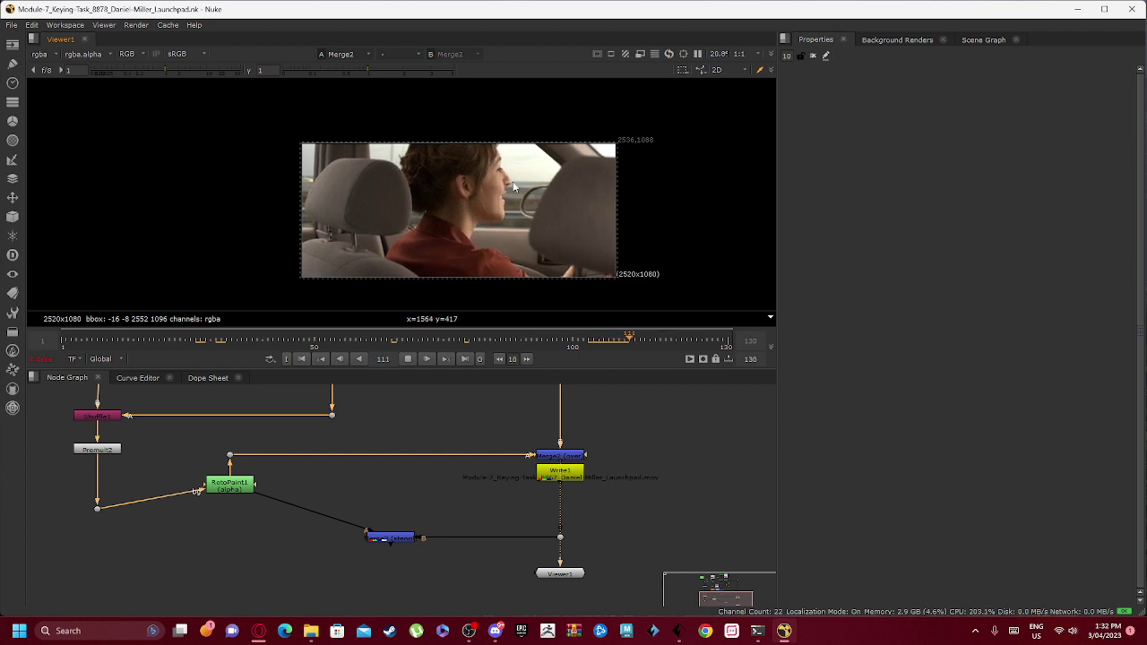
pyautogui.click(134, 379)
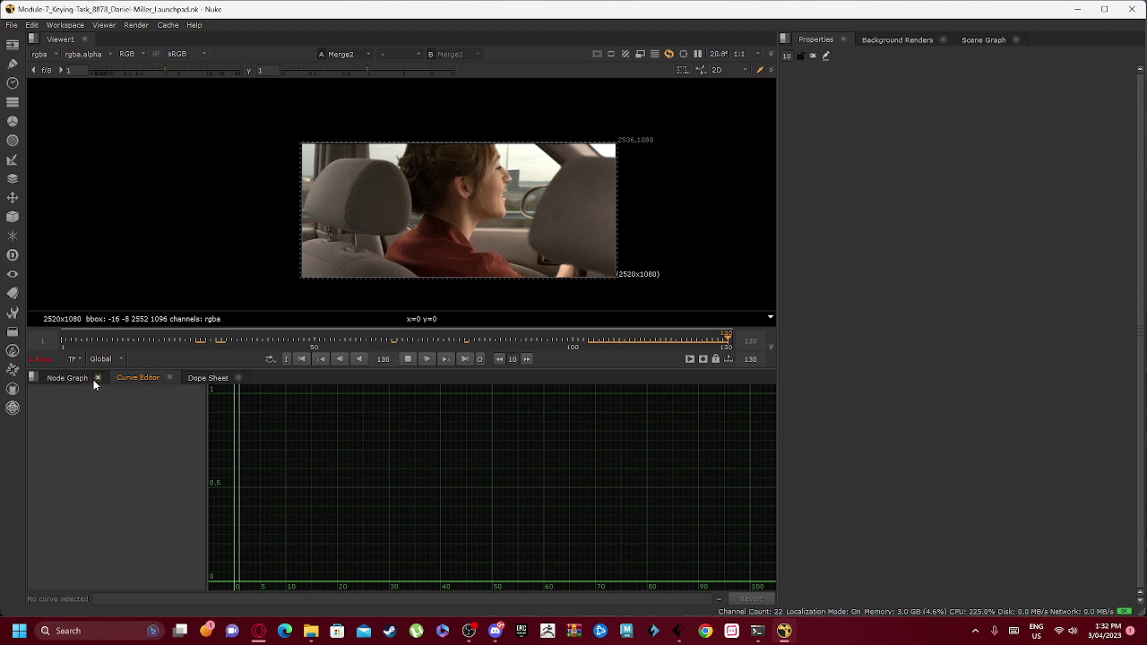
pyautogui.click(68, 378)
pyautogui.doubleClick(556, 457)
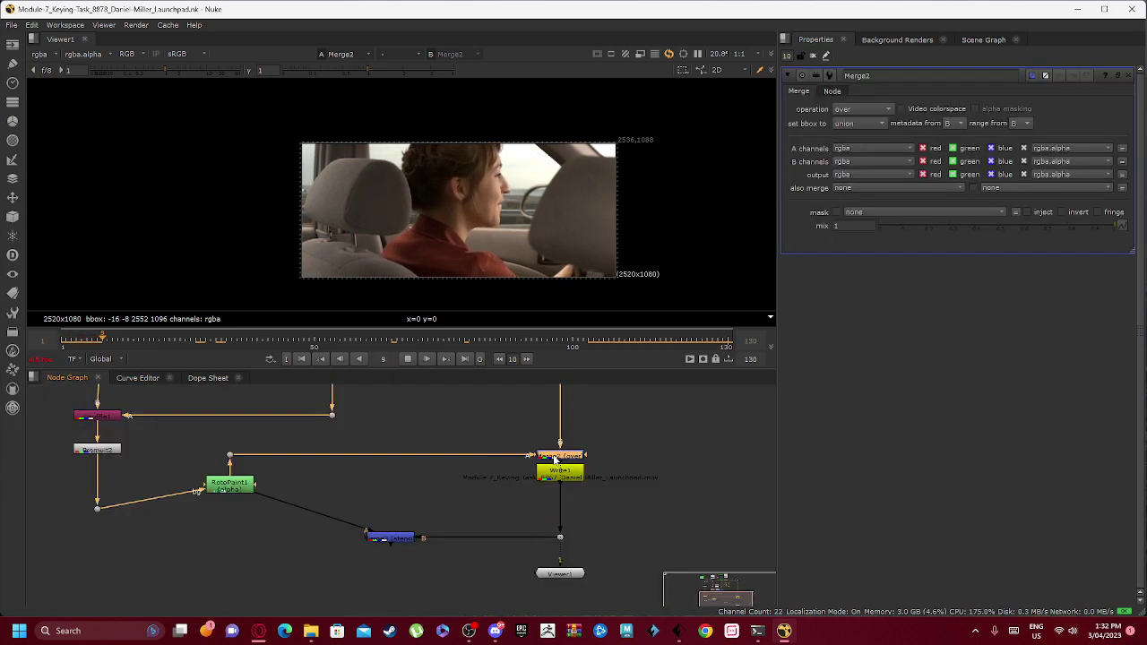
# Step: Check the Curve Editor and Dope Sheet, then return to the Node Graph
pyautogui.click(136, 378)
pyautogui.scroll(-5, 324, 490)
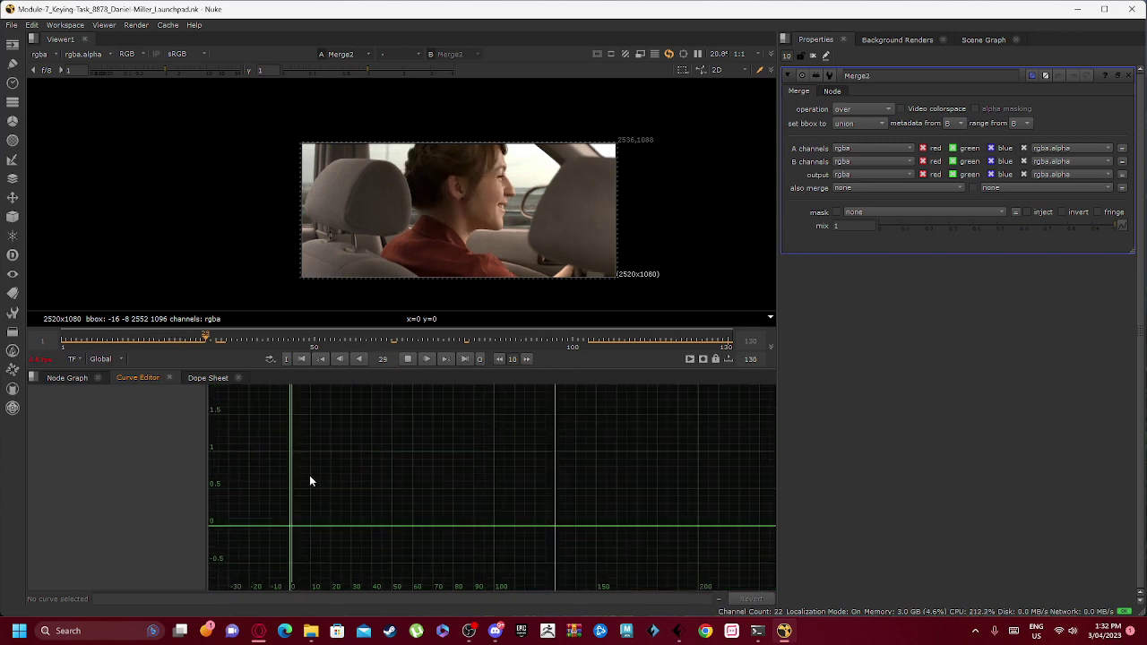
pyautogui.scroll(2, 292, 465)
pyautogui.click(201, 379)
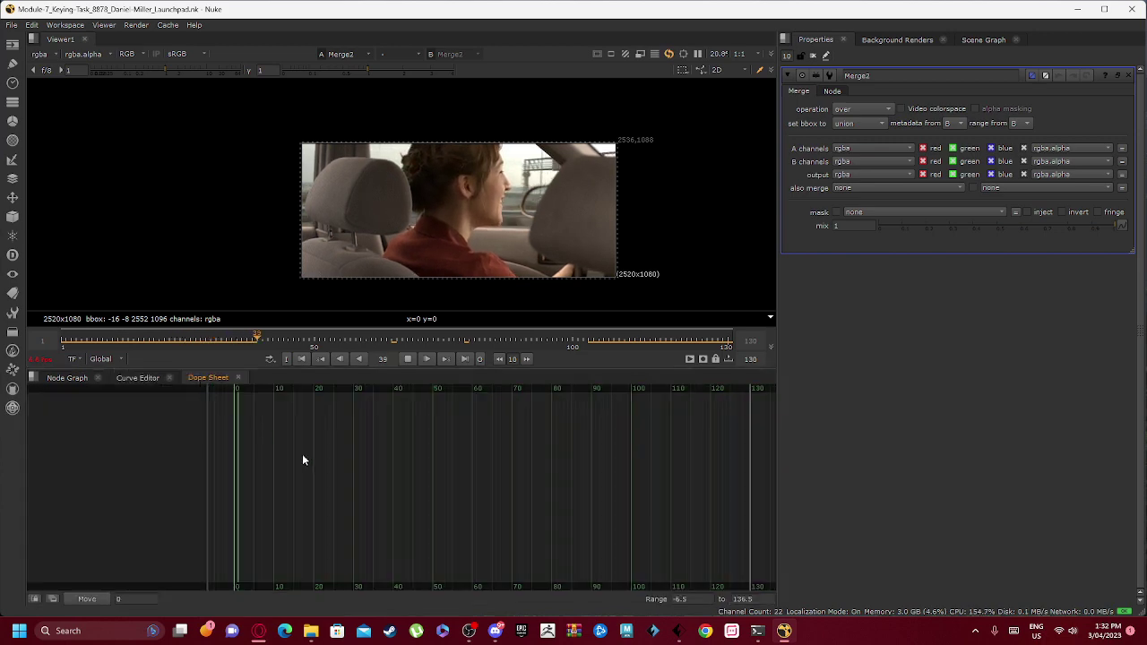
pyautogui.scroll(-2, 303, 459)
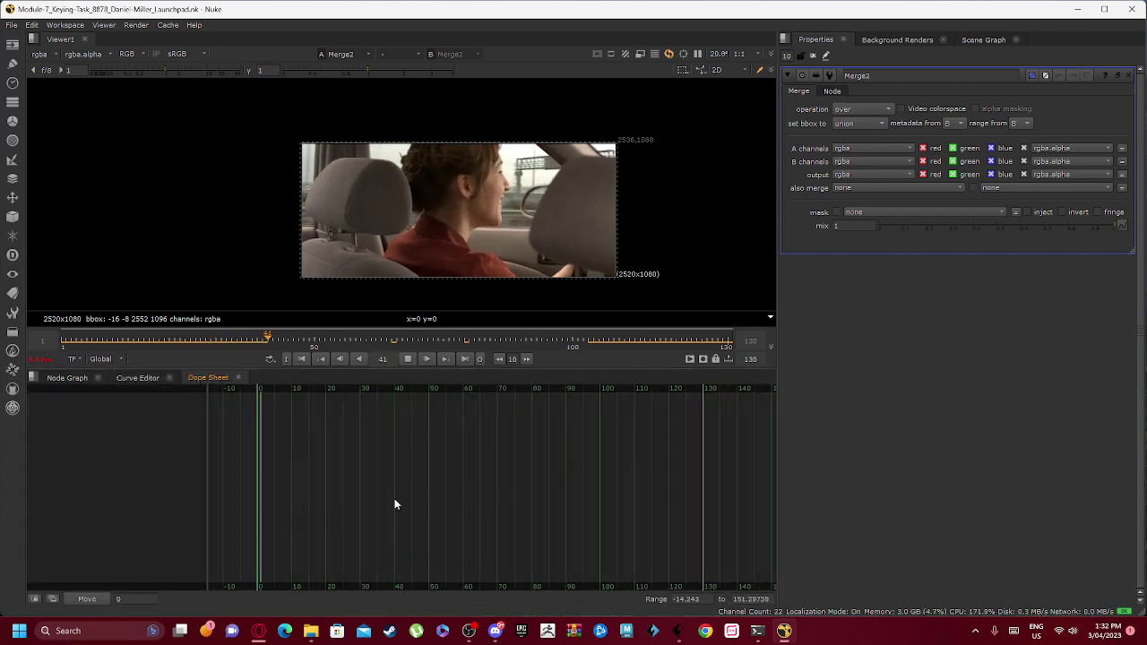
pyautogui.click(68, 378)
# Step: Open RotoPaint1's properties and review its keyframes in the Curve Editor and Dope Sheet
pyautogui.moveTo(157, 427); pyautogui.dragTo(221, 453, button='middle')
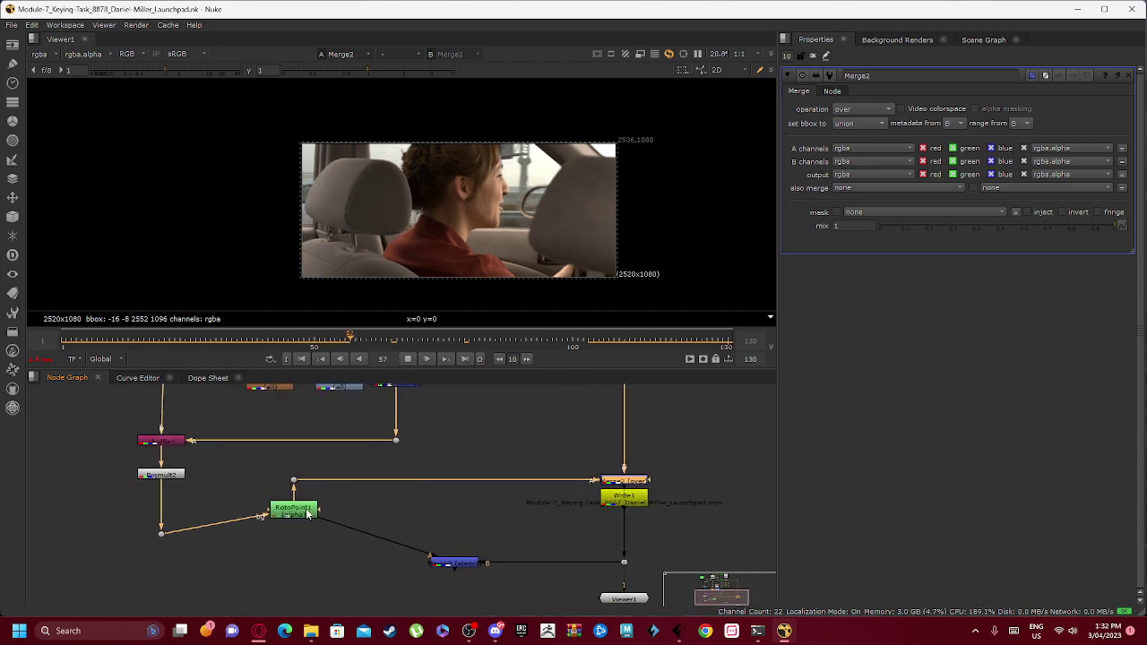
pyautogui.doubleClick(306, 514)
pyautogui.click(135, 379)
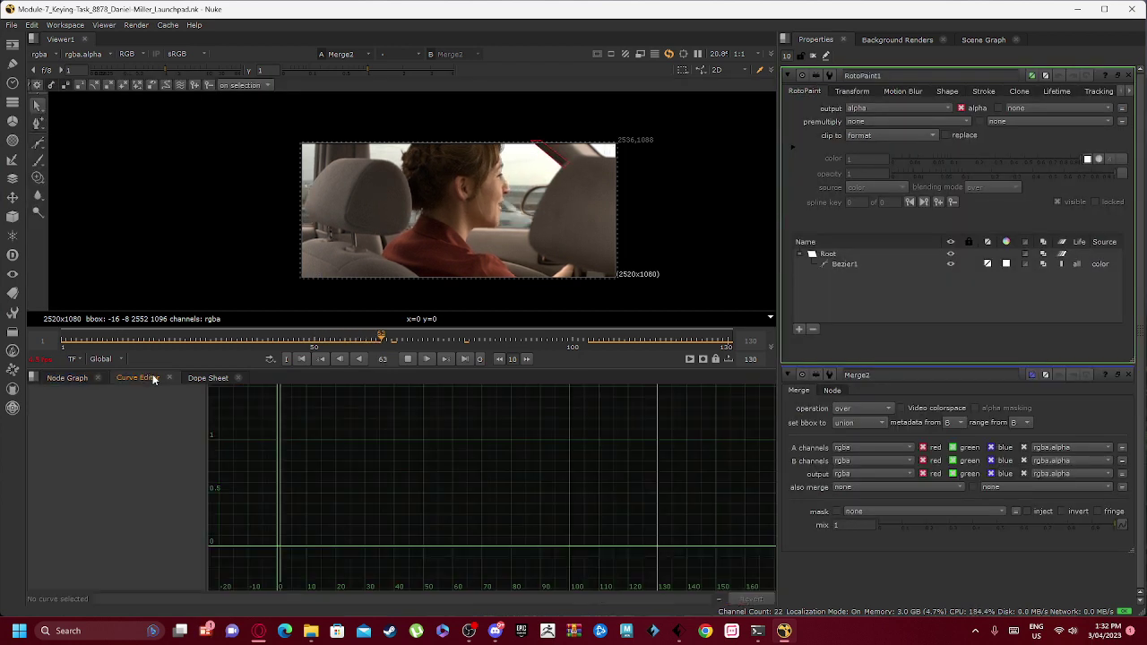
pyautogui.click(206, 379)
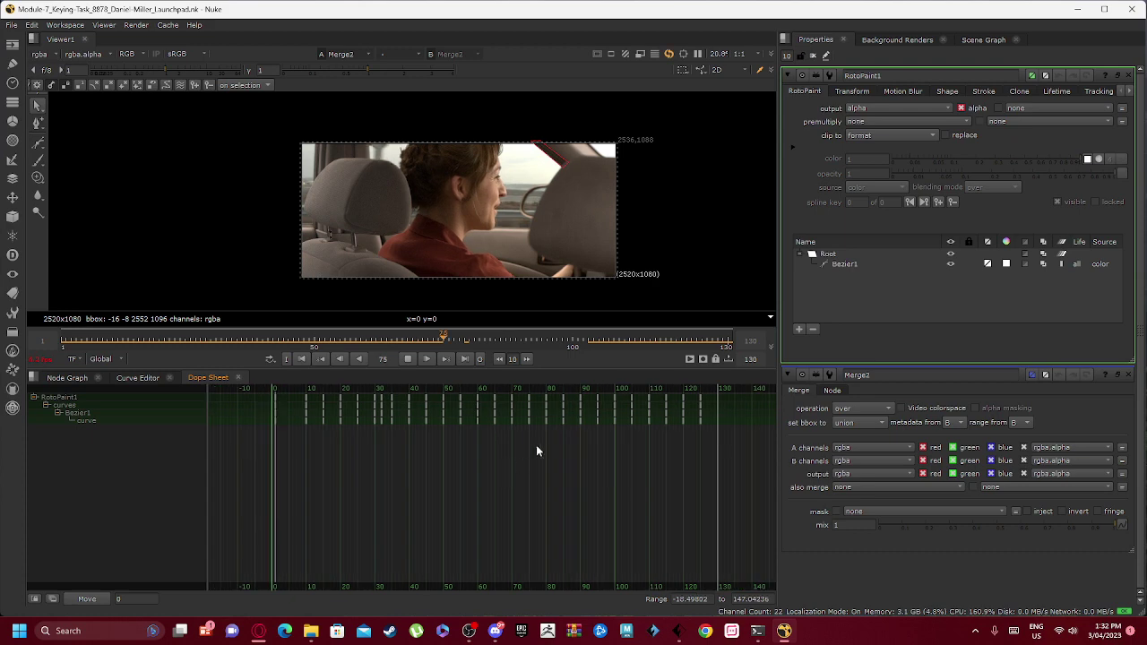
pyautogui.scroll(-2, 528, 475)
pyautogui.click(67, 378)
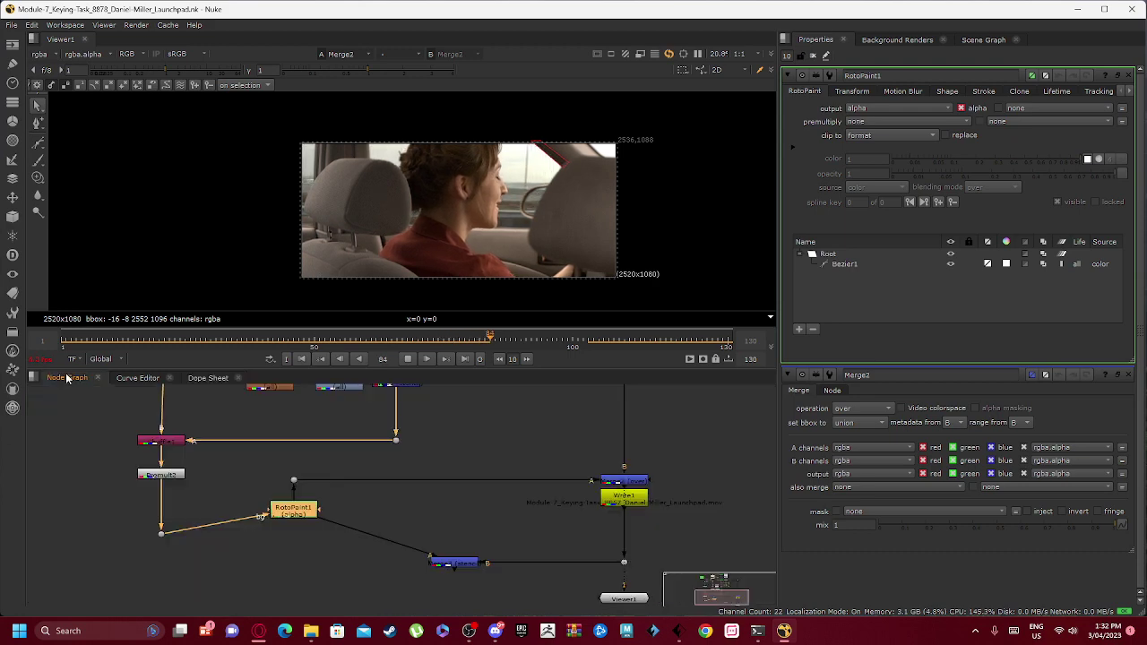
# Step: Open Blur1's settings (size 15, gaussian filter) and return to the Node Graph
pyautogui.scroll(-2, 398, 532)
pyautogui.moveTo(328, 466); pyautogui.dragTo(415, 522, button='middle')
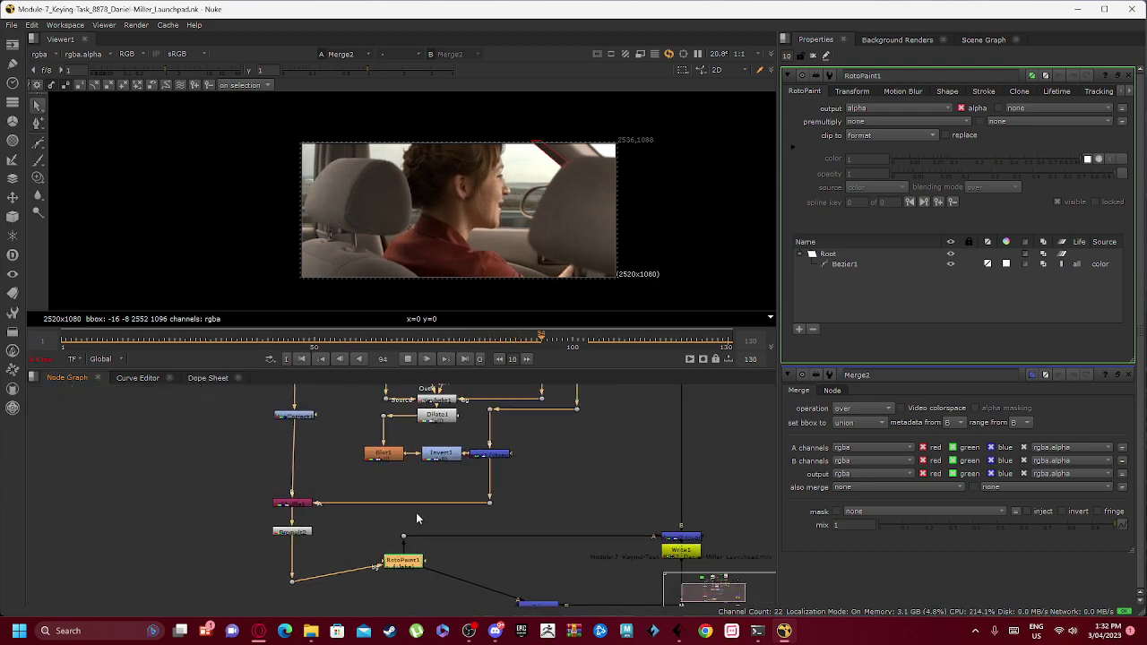
pyautogui.doubleClick(382, 455)
pyautogui.click(134, 378)
pyautogui.click(208, 378)
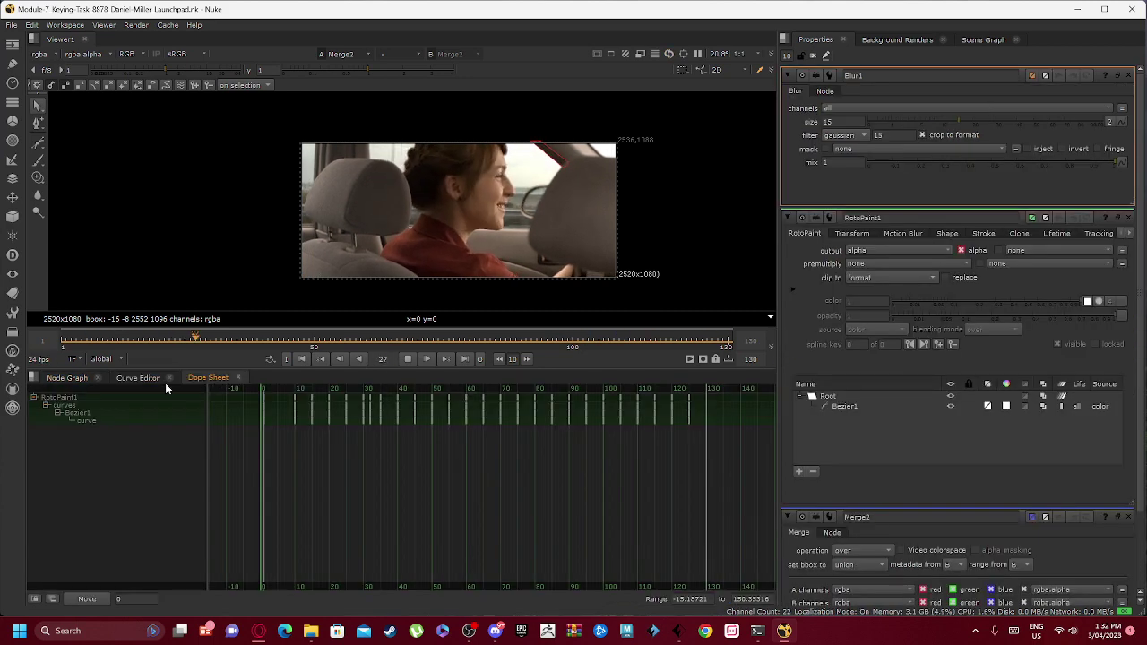
pyautogui.click(61, 378)
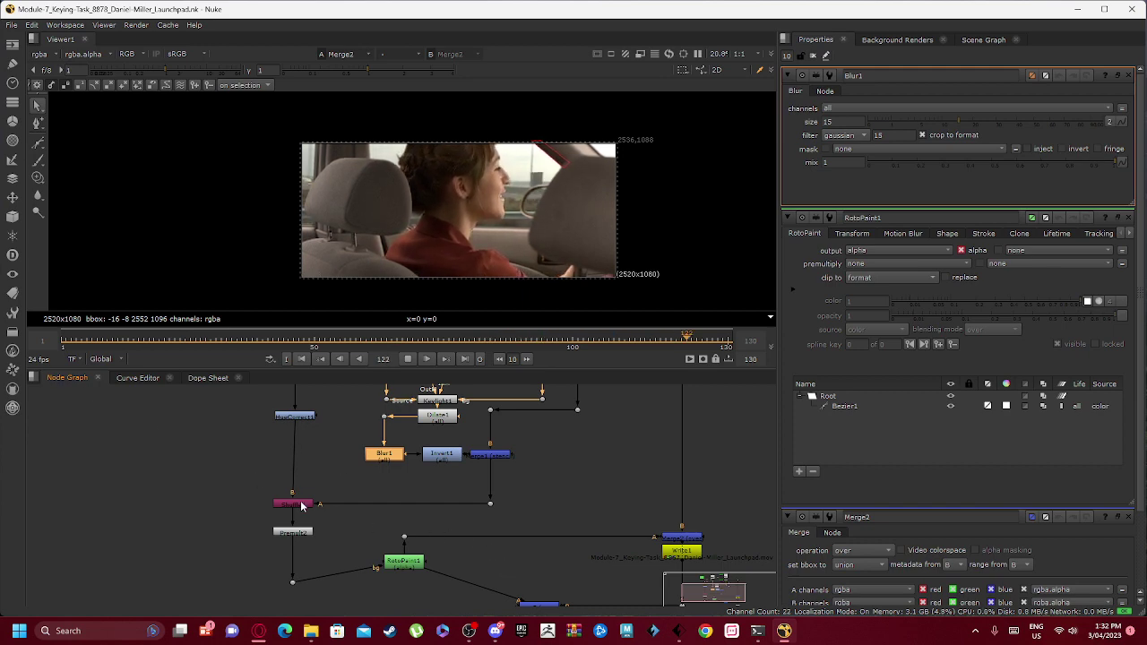
pyautogui.scroll(8, 328, 505)
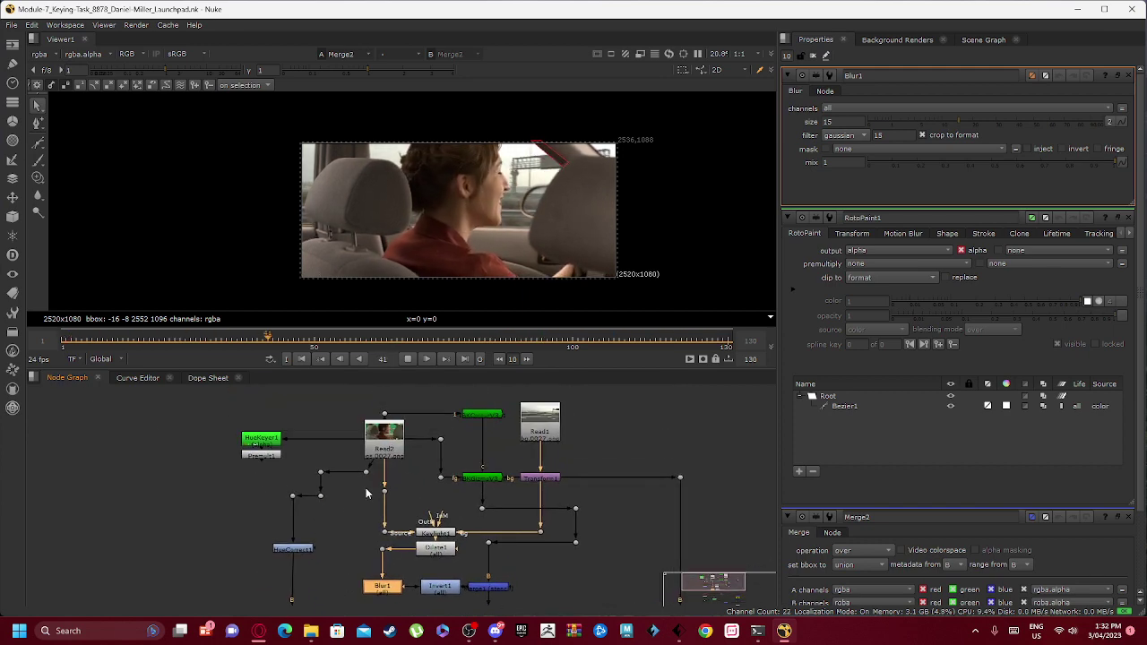
# Step: Open IBKGizmoV3_1 and HueKeyer1 settings, checking Curve Editor and Dope Sheet after each
pyautogui.doubleClick(491, 482)
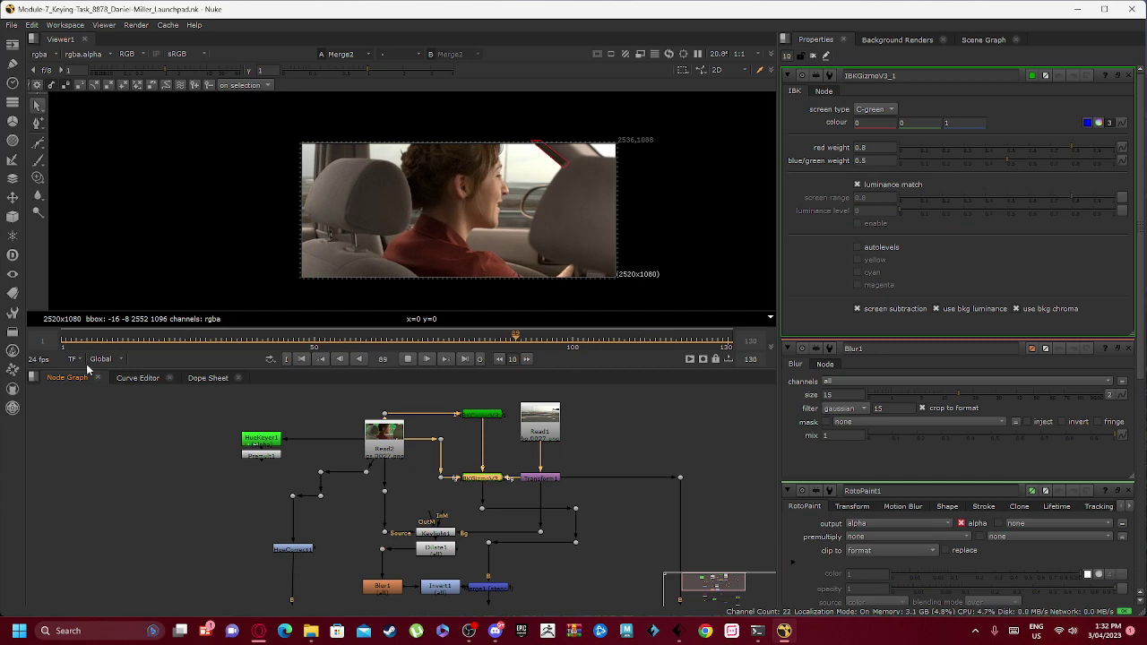
pyautogui.click(138, 378)
pyautogui.click(201, 379)
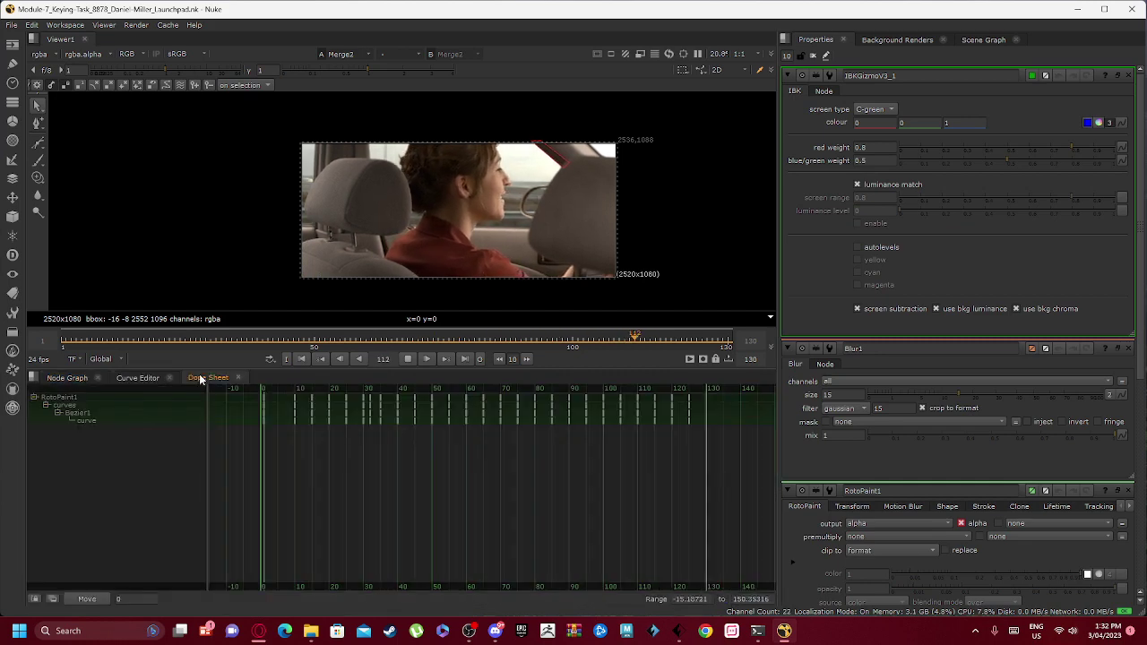
pyautogui.click(62, 377)
pyautogui.doubleClick(255, 437)
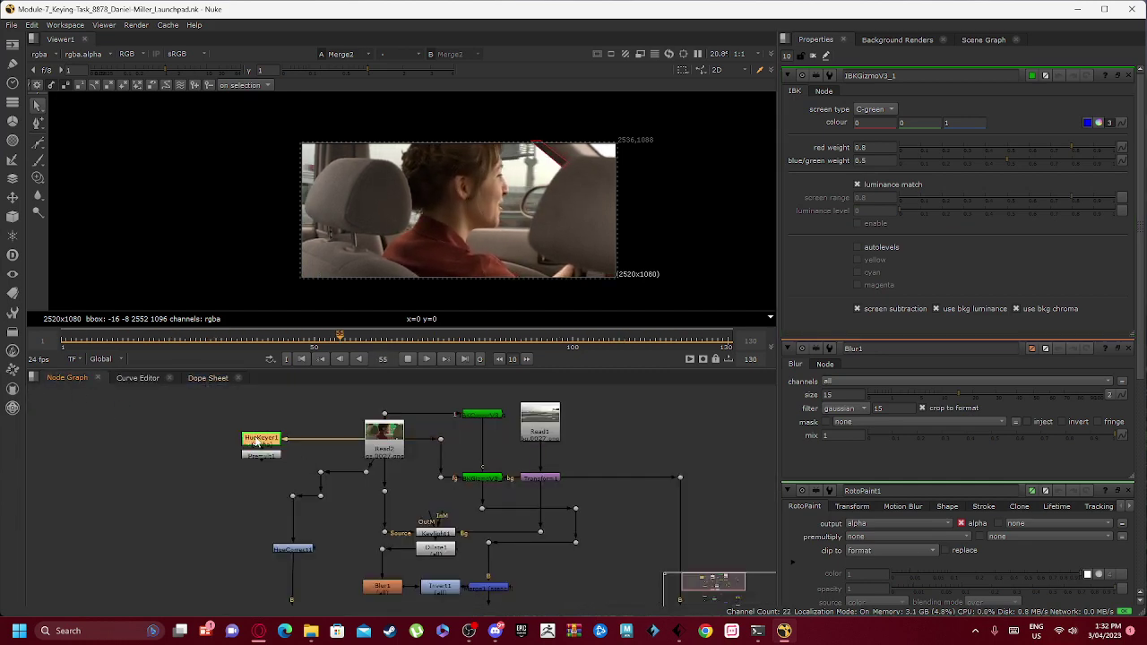
pyautogui.click(138, 378)
pyautogui.click(209, 378)
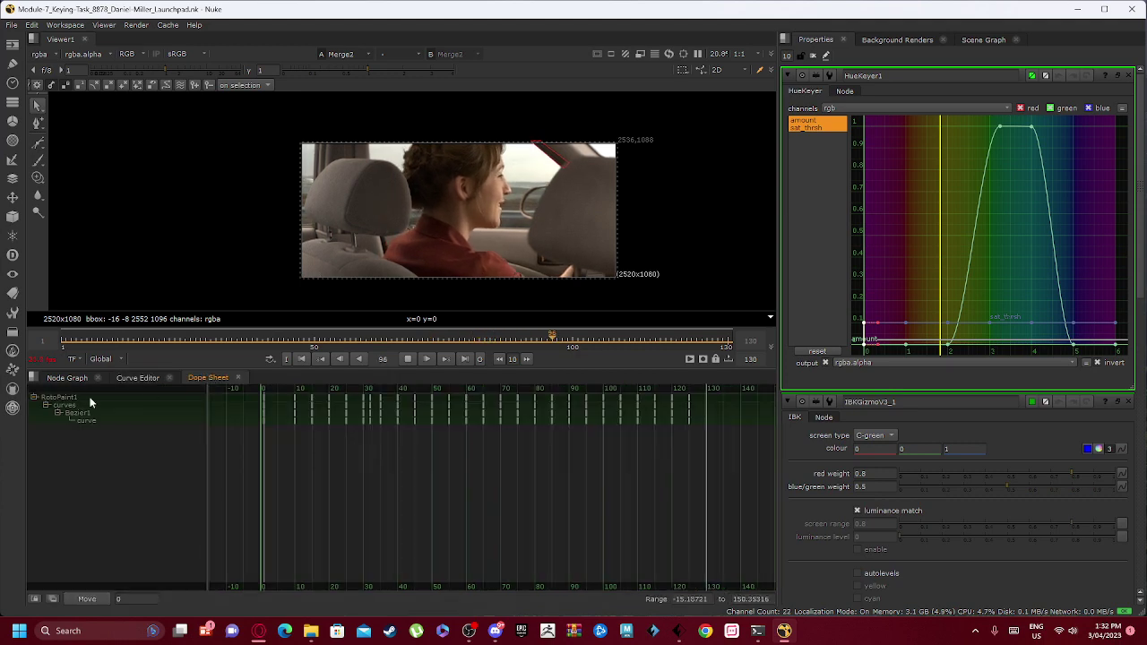
pyautogui.click(63, 377)
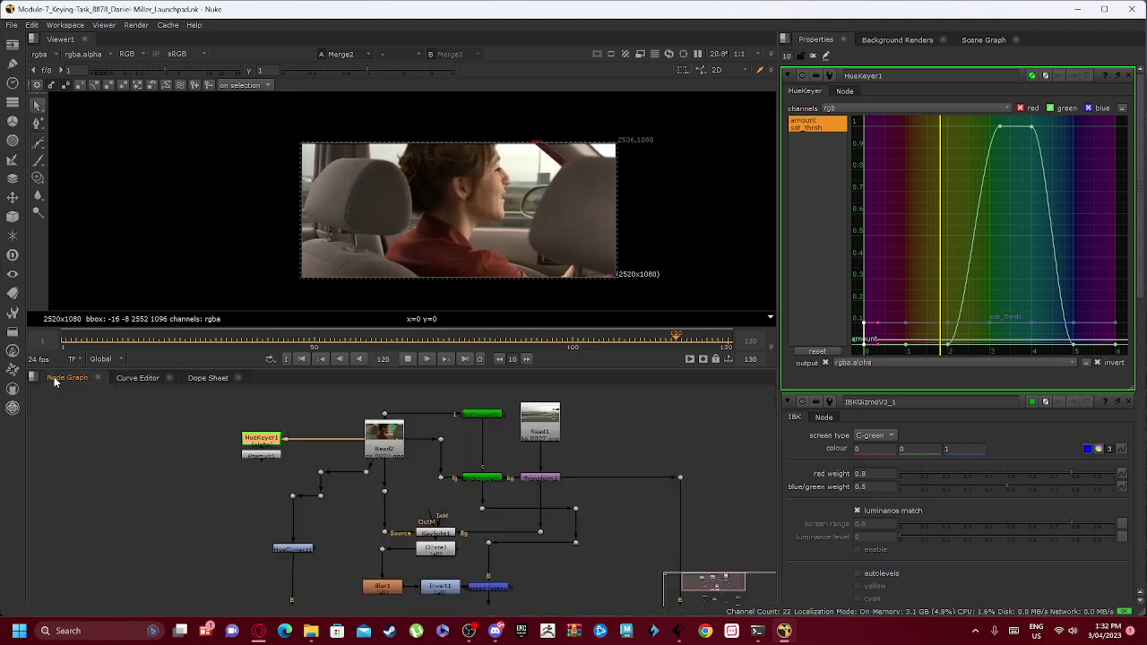
# Step: Open HueCorrect1 and then Keylight1 settings, leaving Keylight1 on top, and deselect the node
pyautogui.doubleClick(287, 552)
pyautogui.click(139, 378)
pyautogui.click(211, 377)
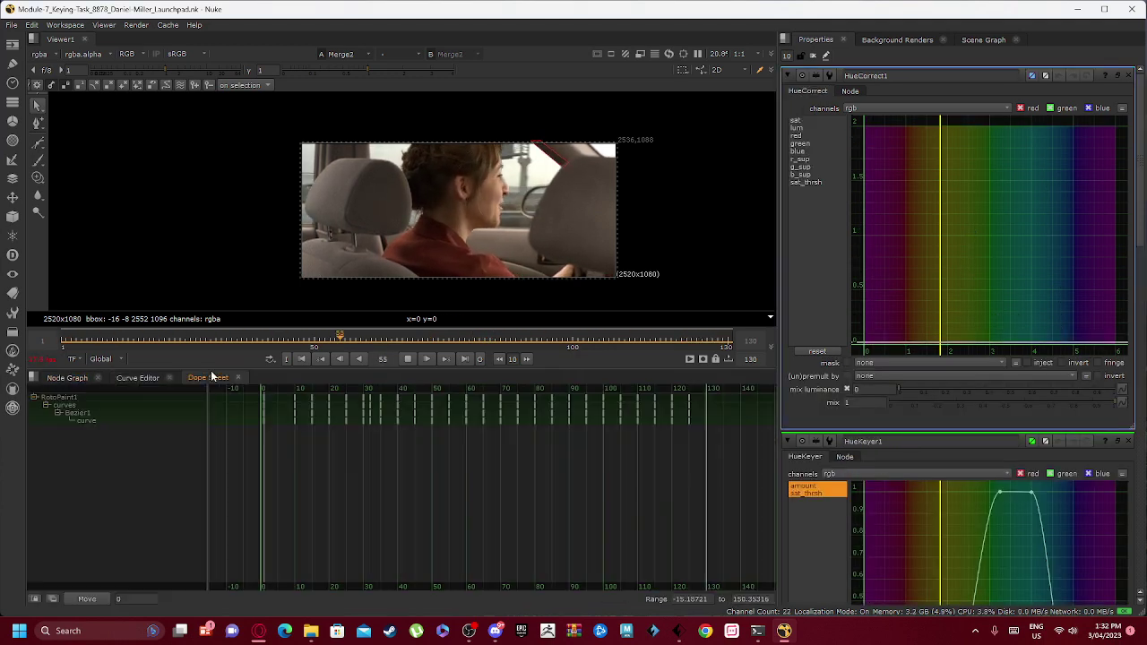
pyautogui.click(54, 377)
pyautogui.moveTo(433, 536); pyautogui.dragTo(355, 499, button='middle')
pyautogui.doubleClick(356, 499)
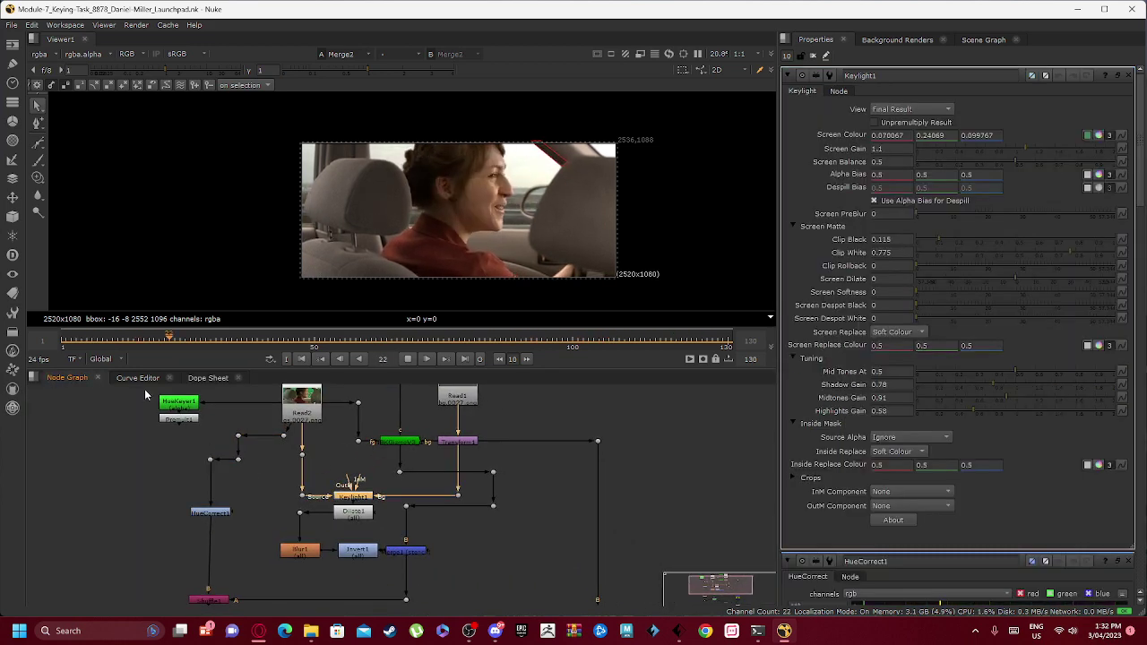
pyautogui.click(220, 377)
pyautogui.click(51, 380)
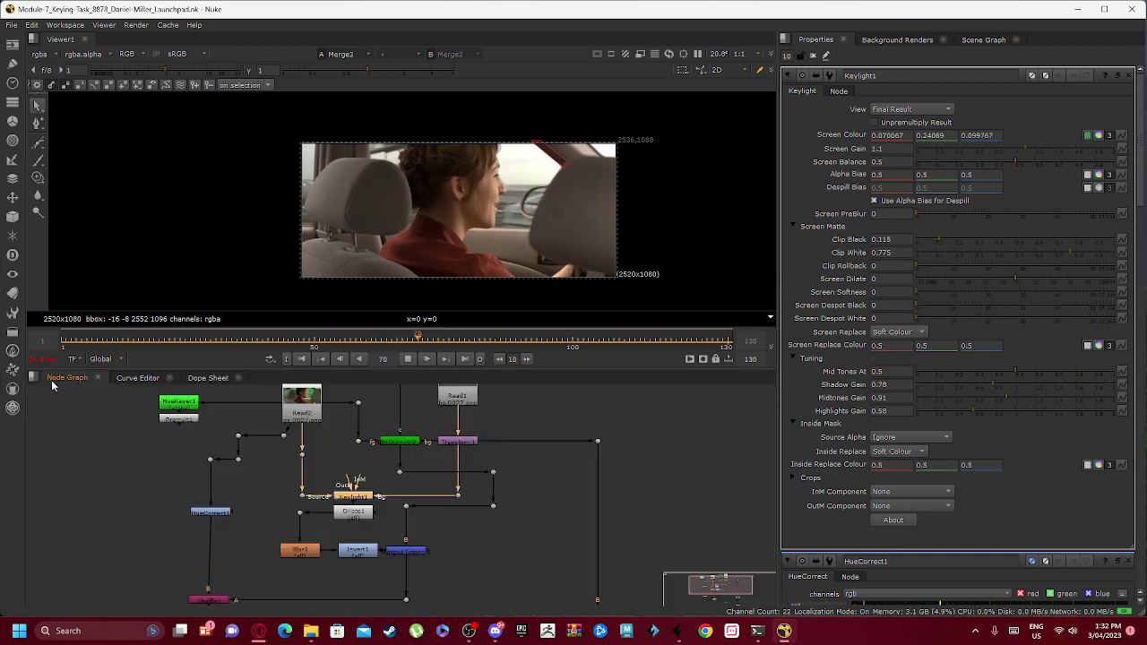
pyautogui.moveTo(321, 548); pyautogui.dragTo(301, 413, button='middle')
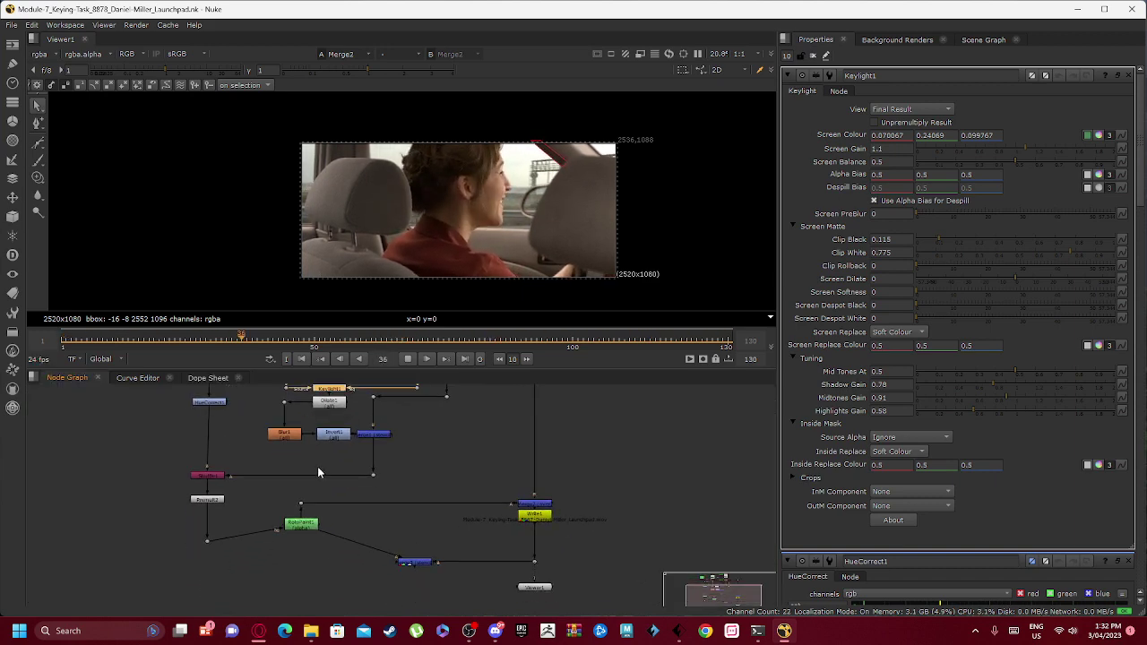
pyautogui.moveTo(317, 466); pyautogui.dragTo(324, 509, button='middle')
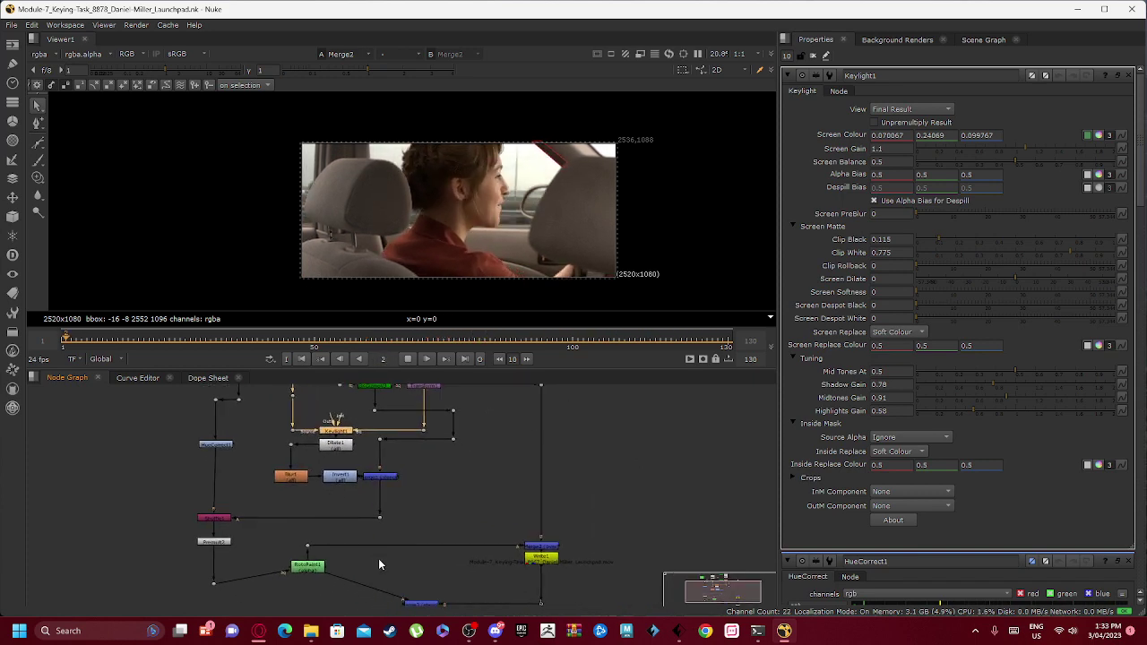
pyautogui.click(479, 477)
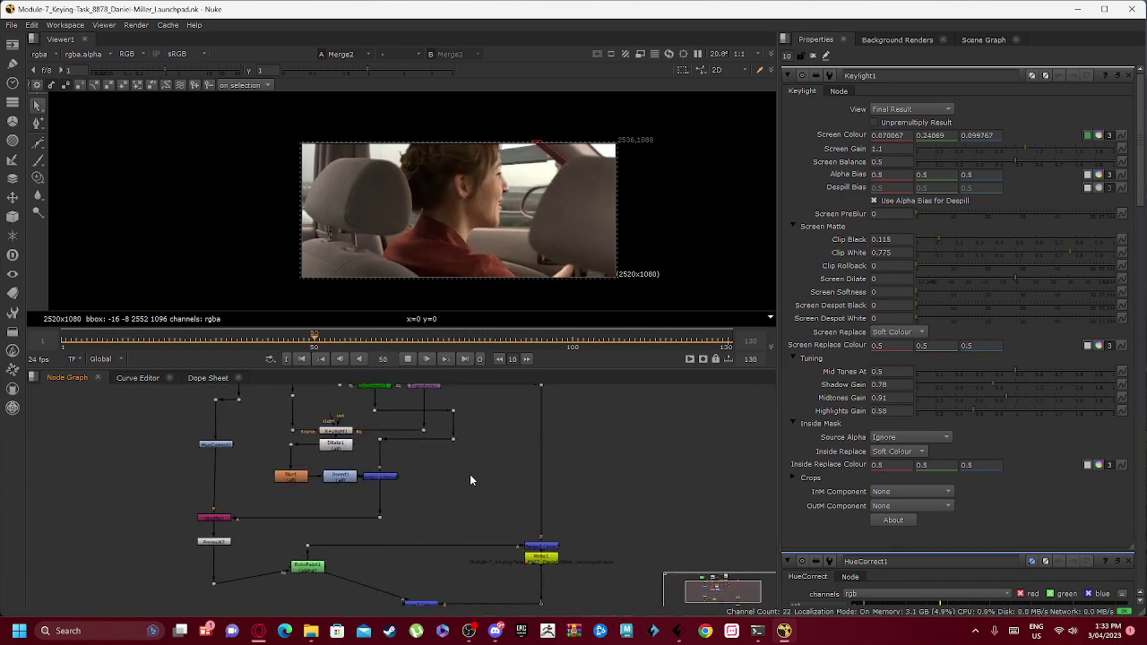
pyautogui.scroll(2, 450, 140)
# Step: Enlarge the plate and close all six settings panels, from Keylight1 down to Merge2
pyautogui.moveTo(450, 144); pyautogui.dragTo(413, 156, button='middle')
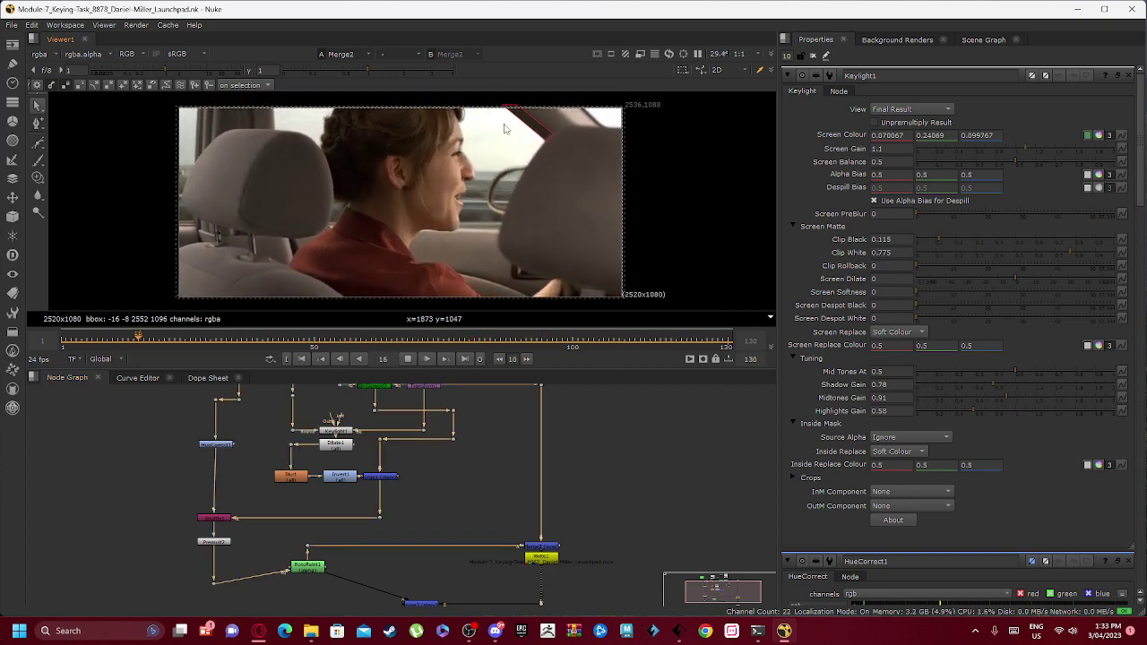
pyautogui.click(1127, 77)
pyautogui.click(1127, 77)
pyautogui.click(1127, 77)
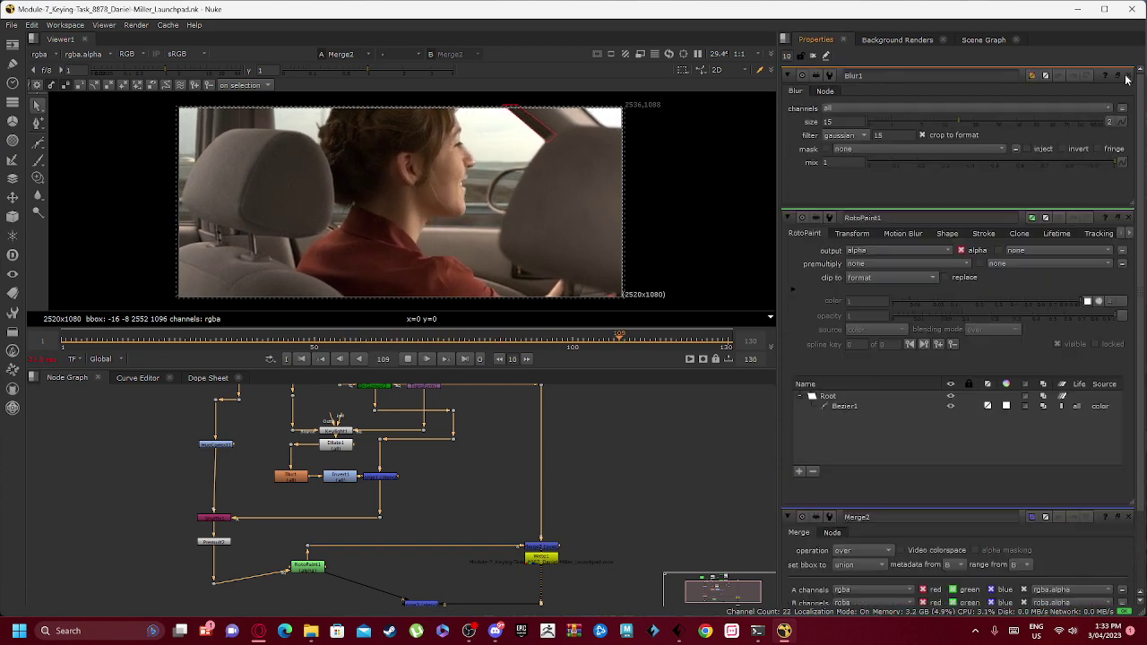
pyautogui.click(1128, 78)
pyautogui.click(1127, 77)
pyautogui.click(1127, 76)
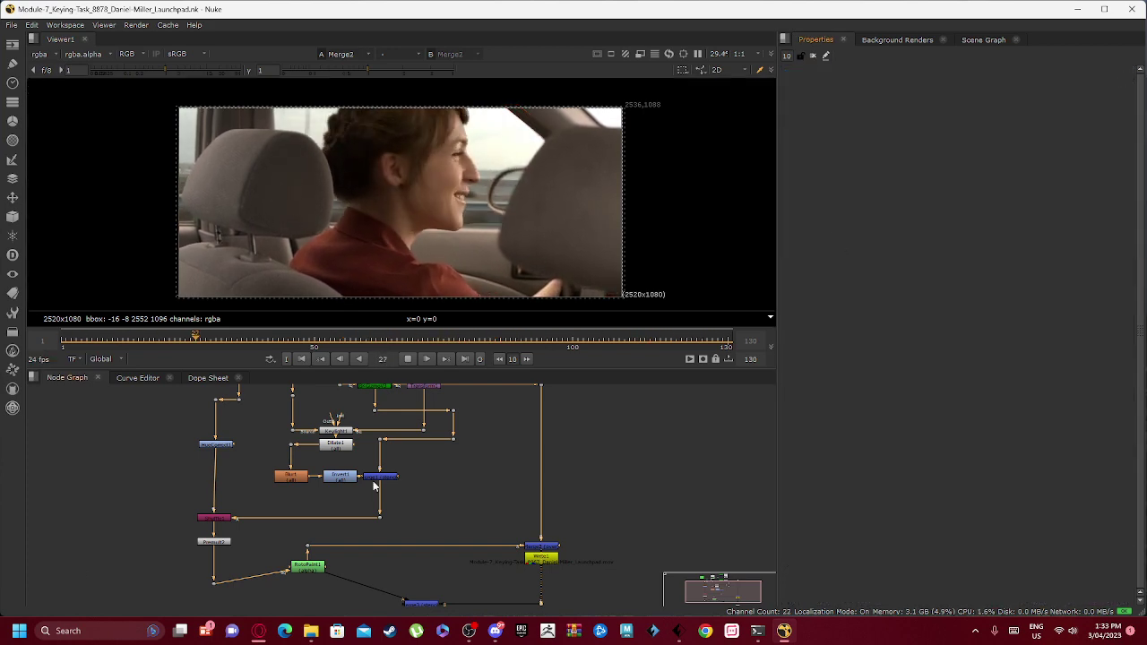
pyautogui.scroll(-3, 248, 488)
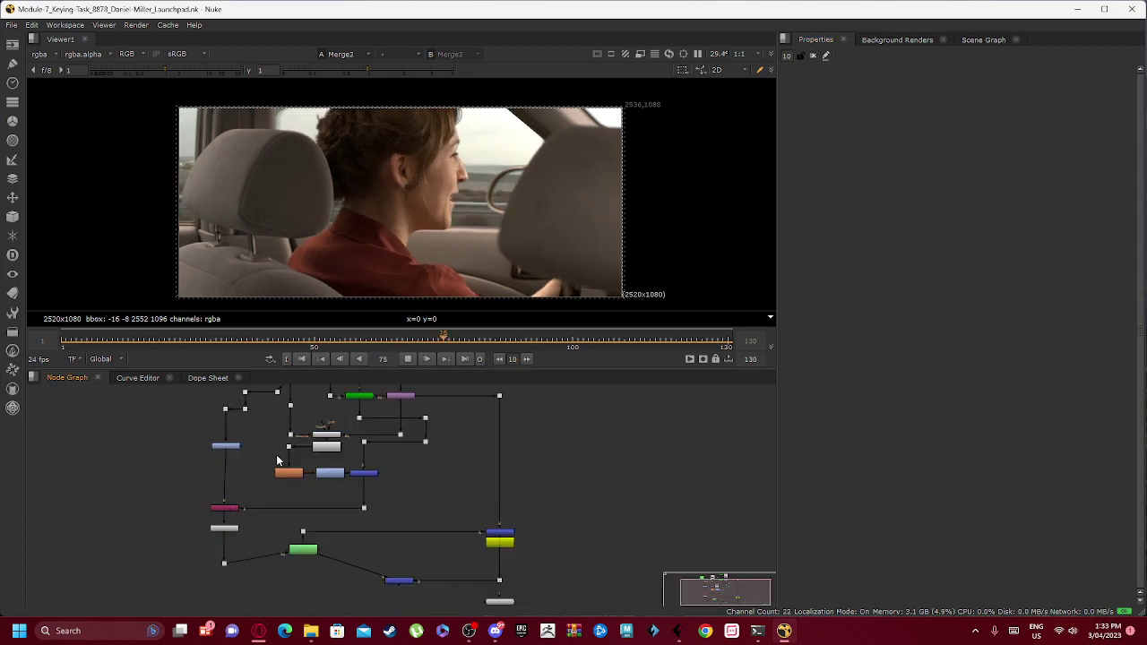
pyautogui.scroll(5, 250, 448)
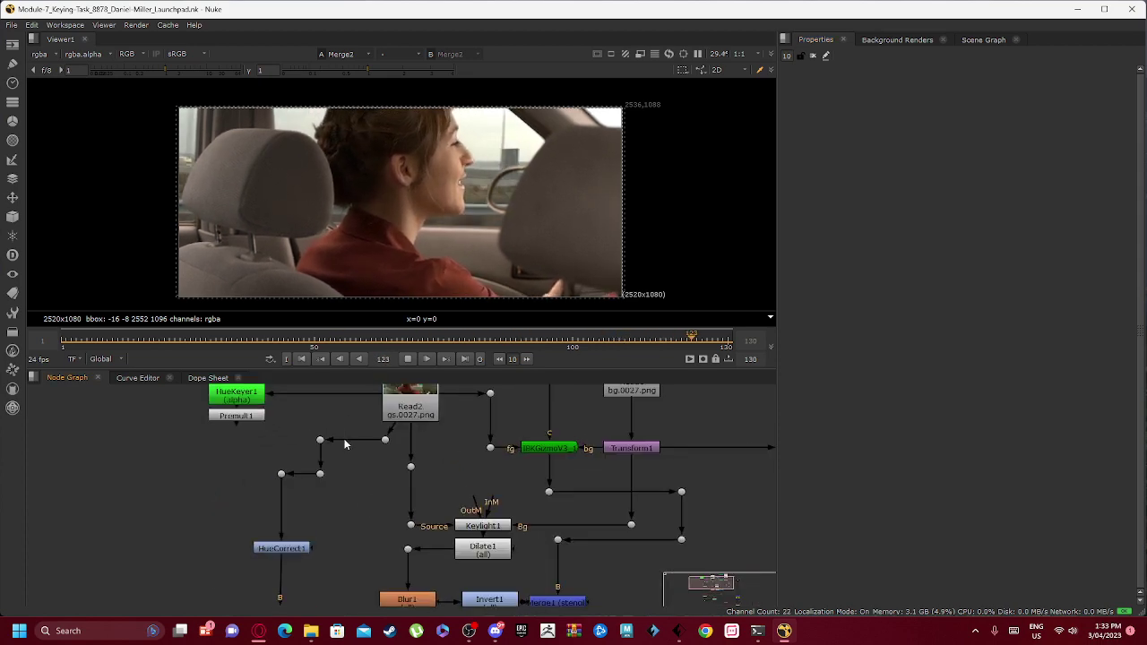
pyautogui.moveTo(763, 499); pyautogui.dragTo(571, 465, button='middle')
pyautogui.scroll(-3, 502, 466)
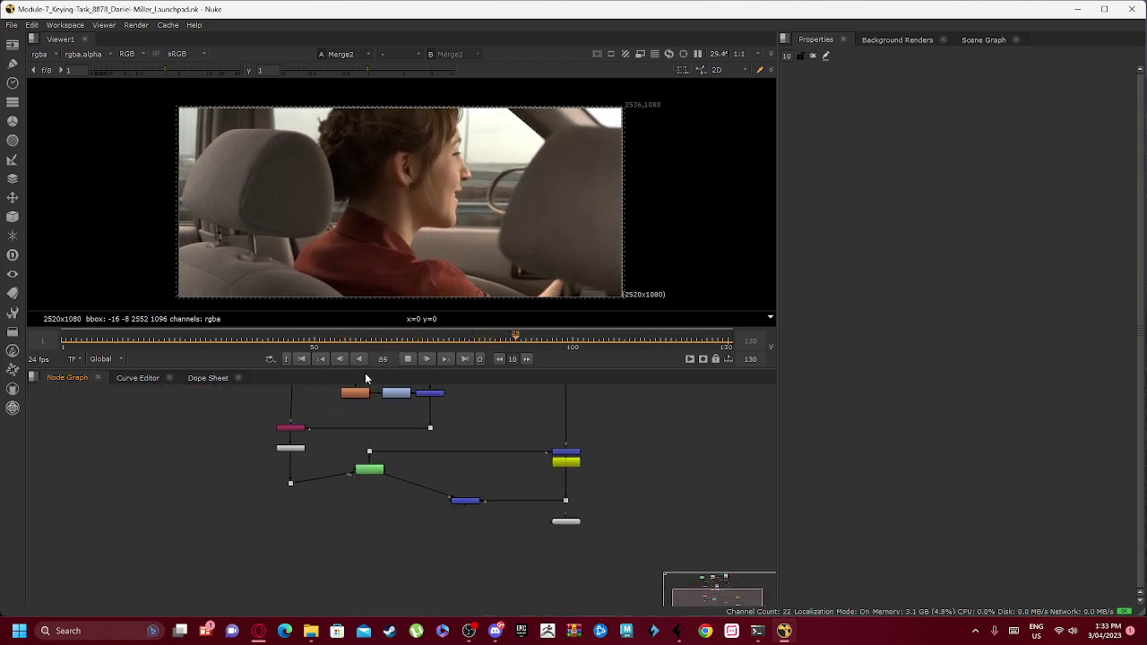
pyautogui.scroll(2, 340, 472)
pyautogui.scroll(3, 340, 473)
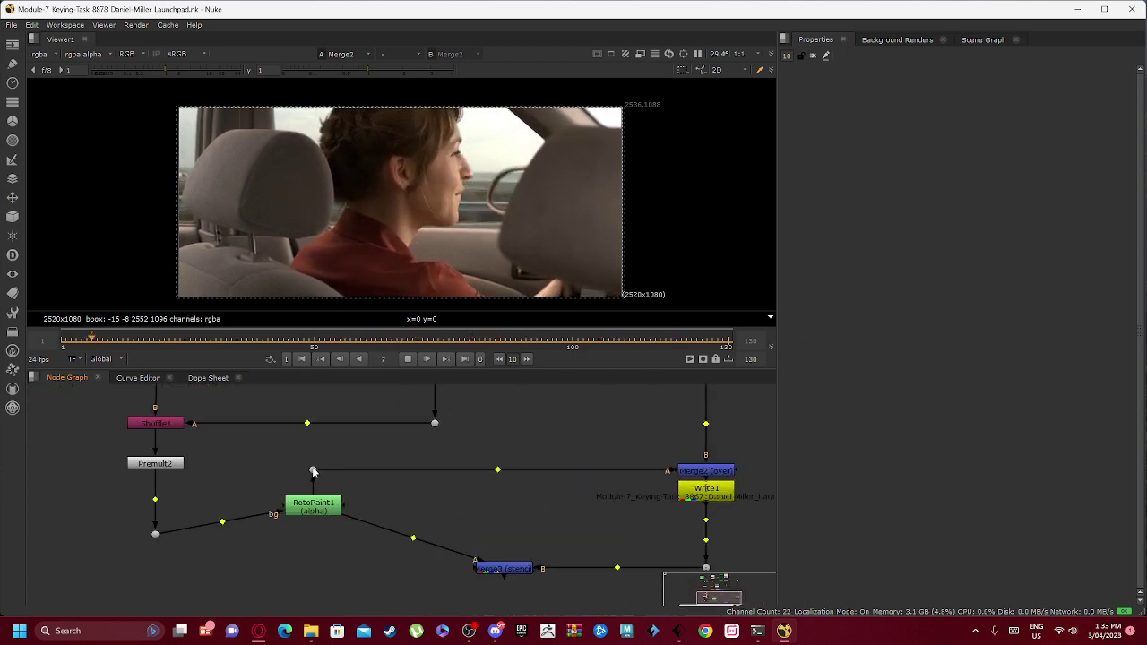
pyautogui.keyDown('ctrl'); pyautogui.click(497, 471); pyautogui.keyUp('ctrl')
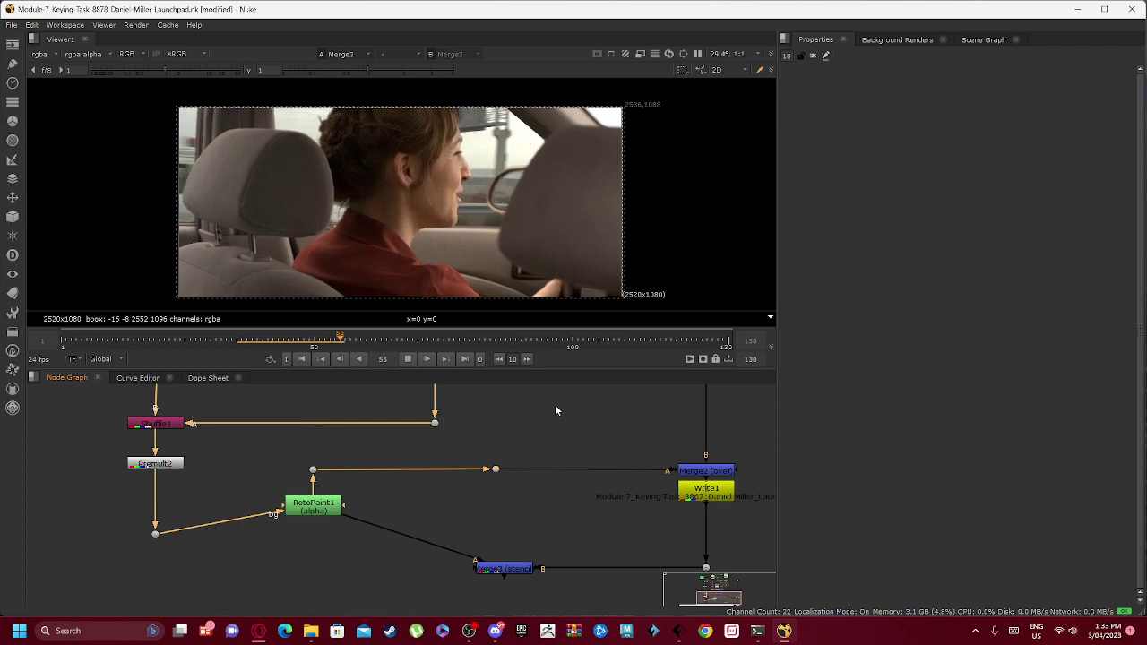
pyautogui.click(525, 461)
pyautogui.hotkey('ctrl', 'z')
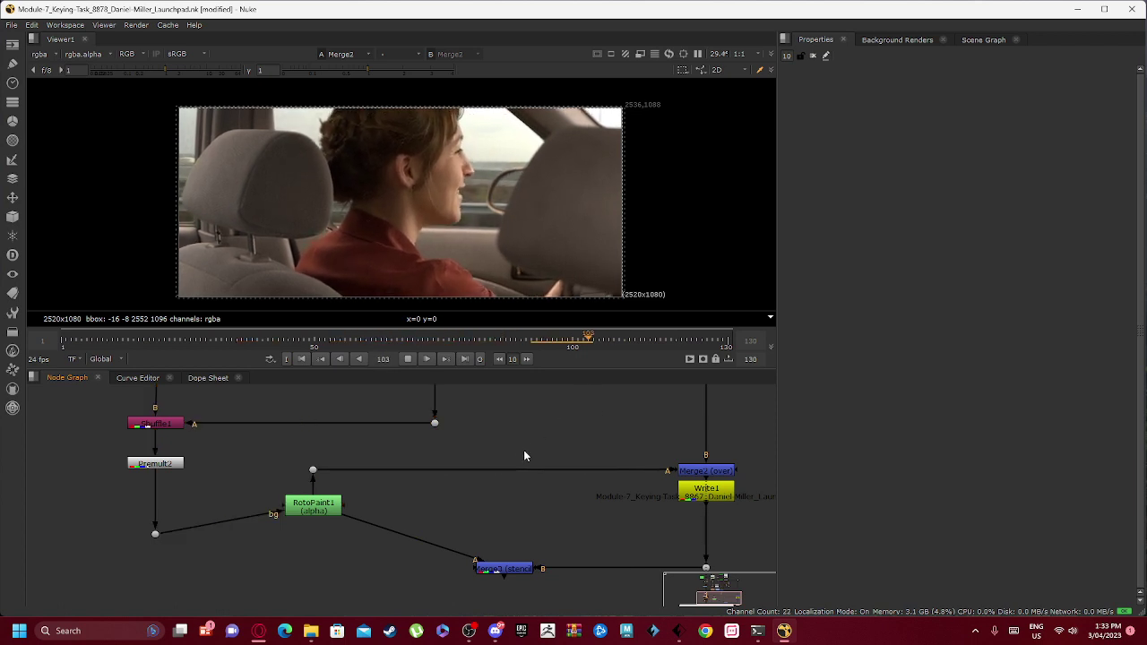
pyautogui.scroll(1, 439, 453)
pyautogui.scroll(-5, 406, 471)
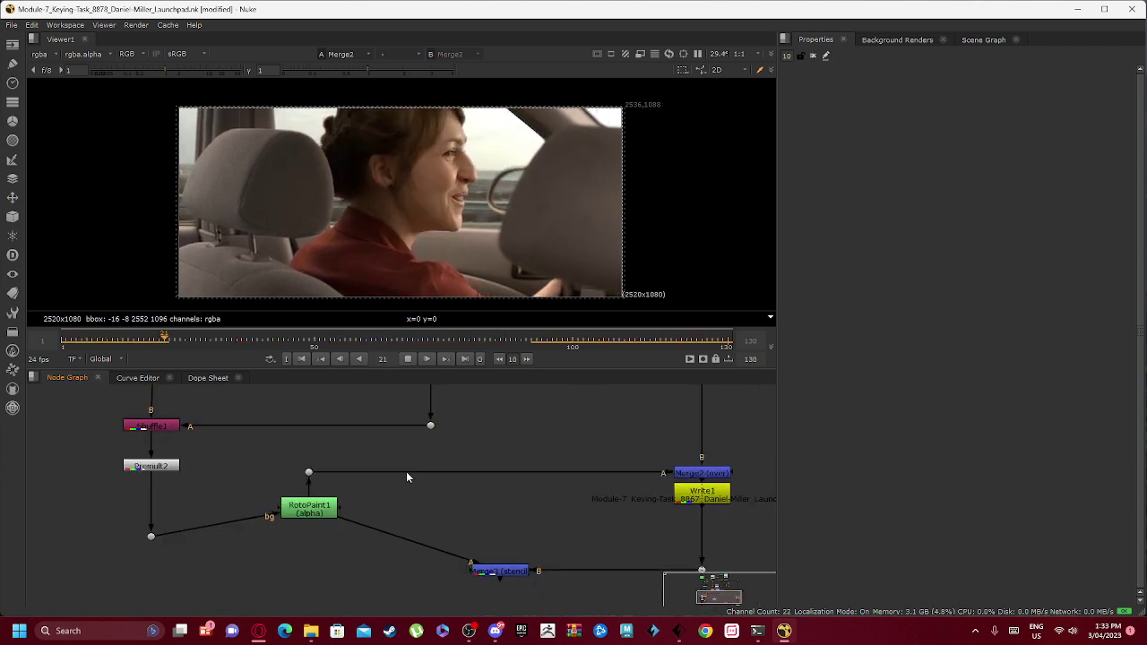
pyautogui.moveTo(342, 486); pyautogui.dragTo(387, 528, button='middle')
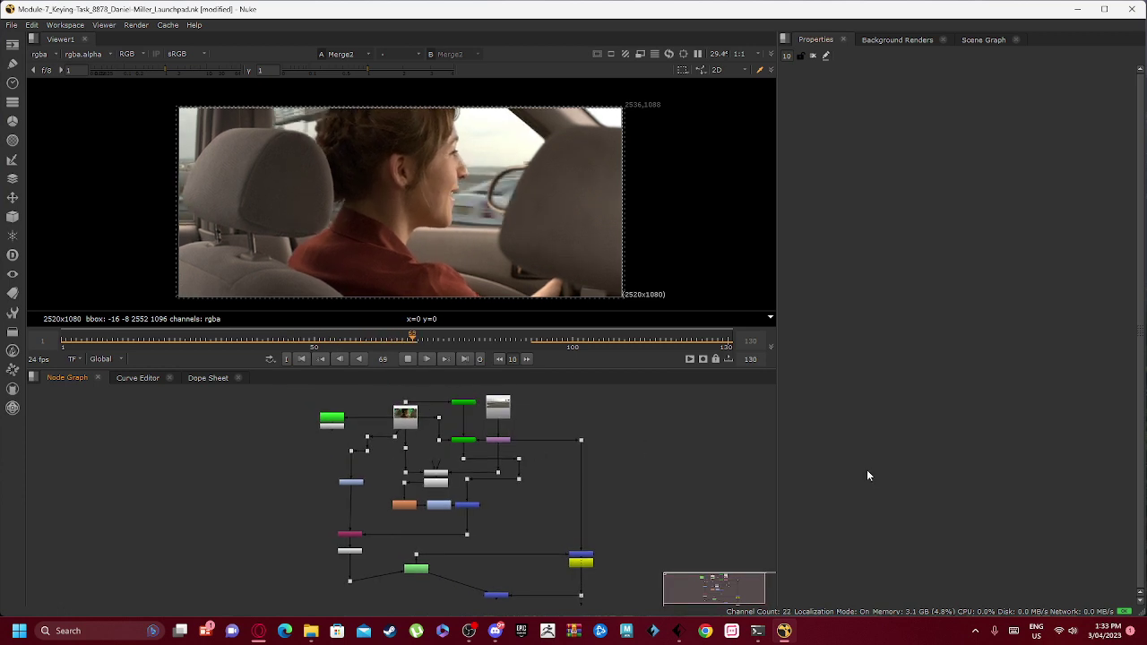